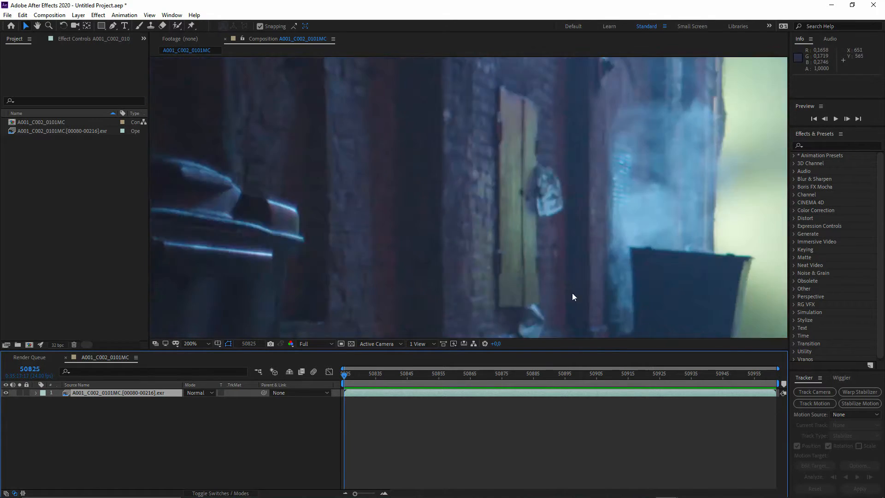
# - Play through the alley footage in the composition to review the shot, and stop the preview
pyautogui.moveTo(684, 181); pyautogui.dragTo(416, 238)
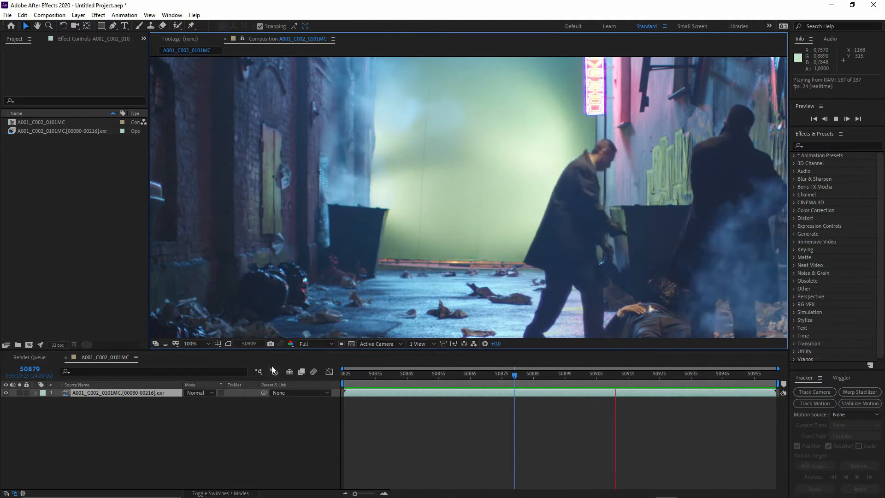
pyautogui.press('space')
pyautogui.moveTo(451, 228); pyautogui.dragTo(418, 293)
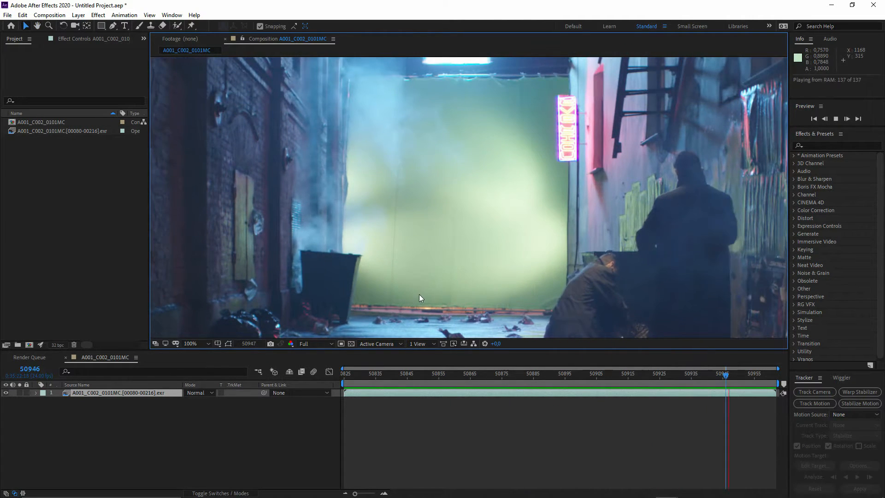
pyautogui.press('space')
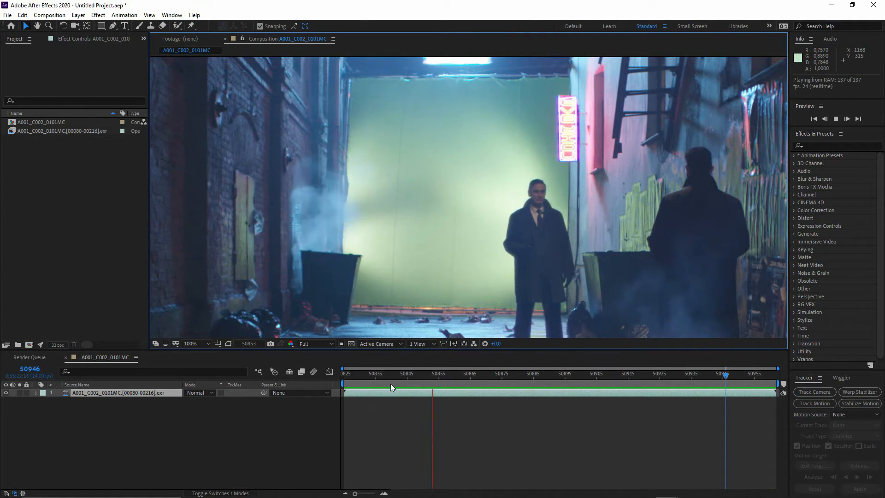
pyautogui.click(835, 119)
pyautogui.scroll(2, 536, 237)
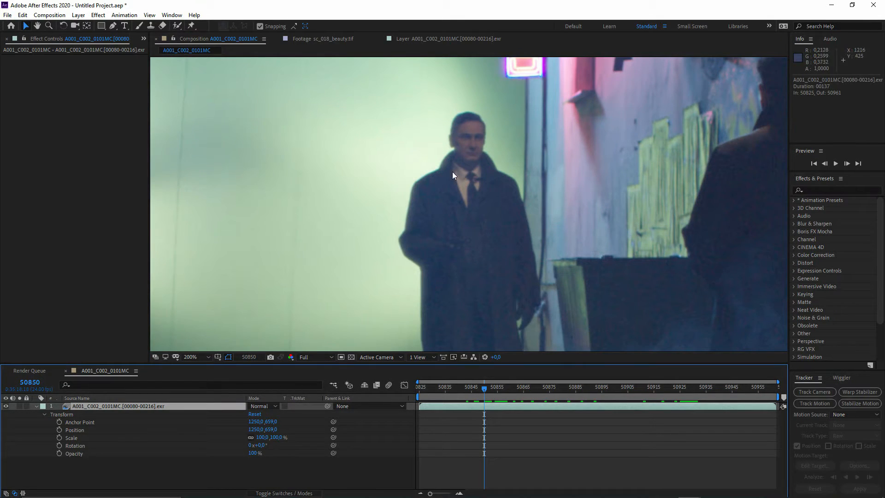
# - Create a motion tracker on the footage layer at frame 50850 and move its track point onto the man's shirt collar and tie
pyautogui.click(815, 403)
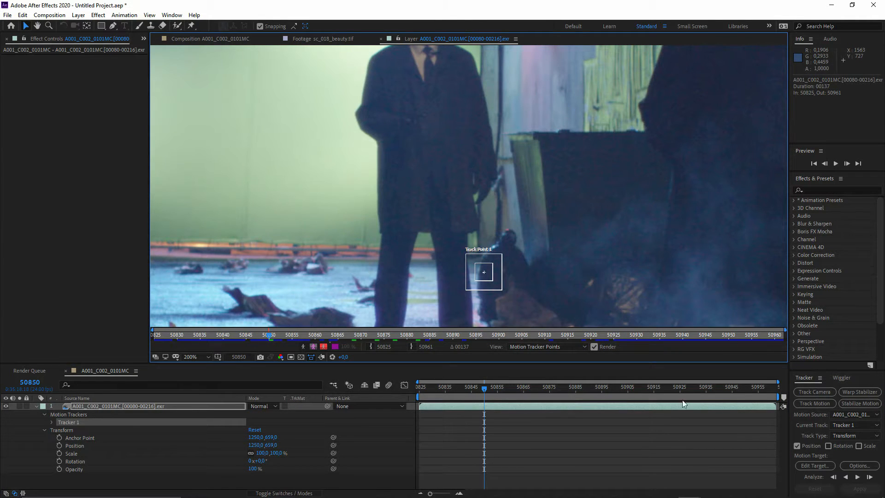
pyautogui.click(146, 405)
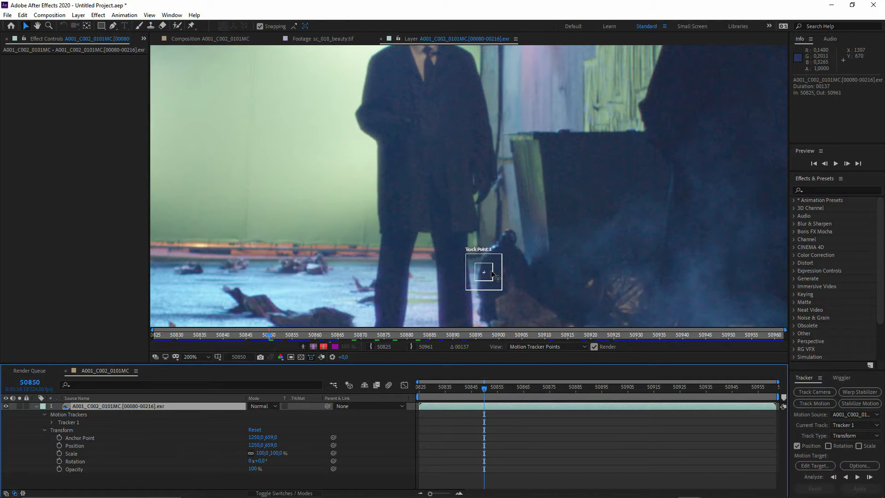
pyautogui.moveTo(488, 275); pyautogui.dragTo(432, 55)
pyautogui.moveTo(432, 55); pyautogui.dragTo(429, 219)
pyautogui.scroll(1, 462, 203)
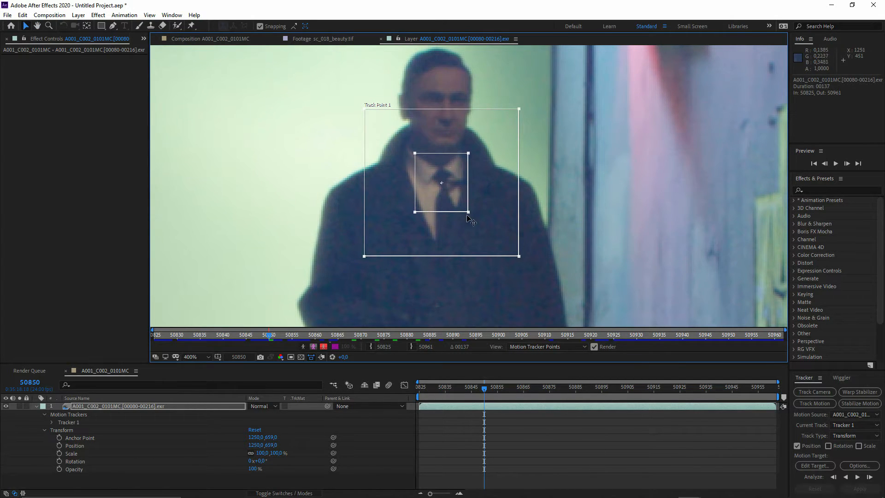
# - Tighten the track point's search region around the man's tie and analyze the motion forward to frame 50864
pyautogui.moveTo(467, 215); pyautogui.dragTo(467, 218)
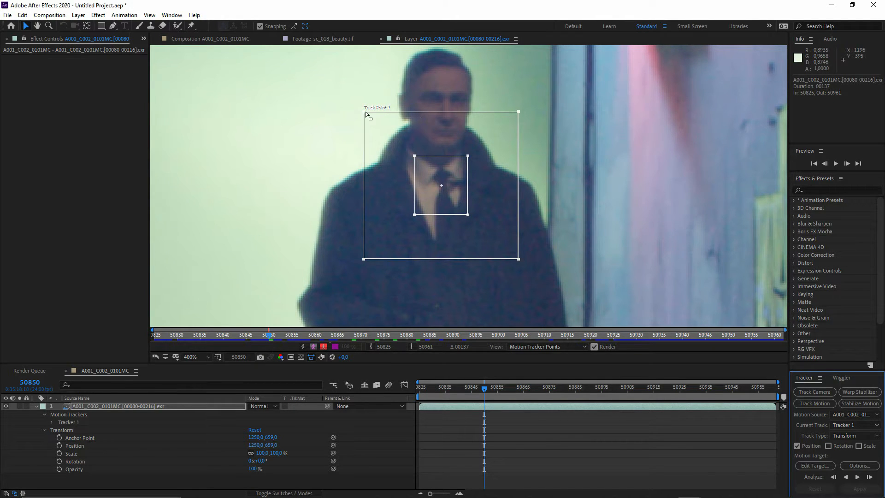
pyautogui.moveTo(368, 111); pyautogui.dragTo(384, 134)
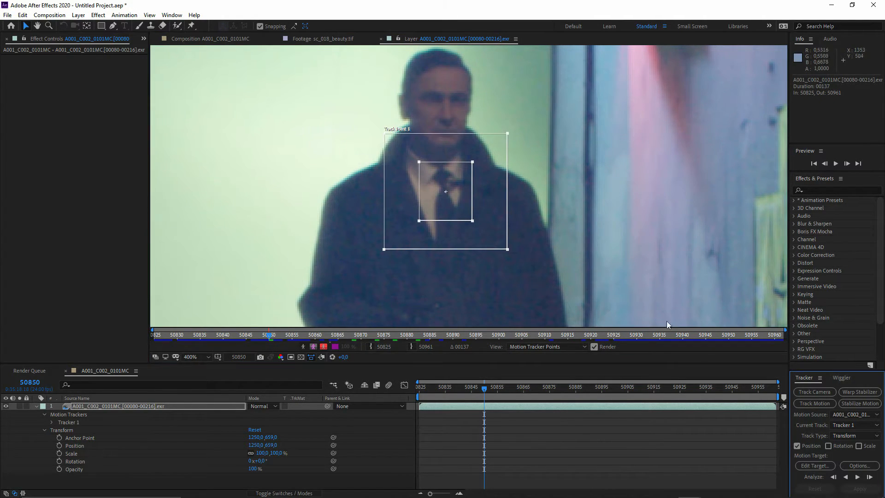
pyautogui.click(858, 478)
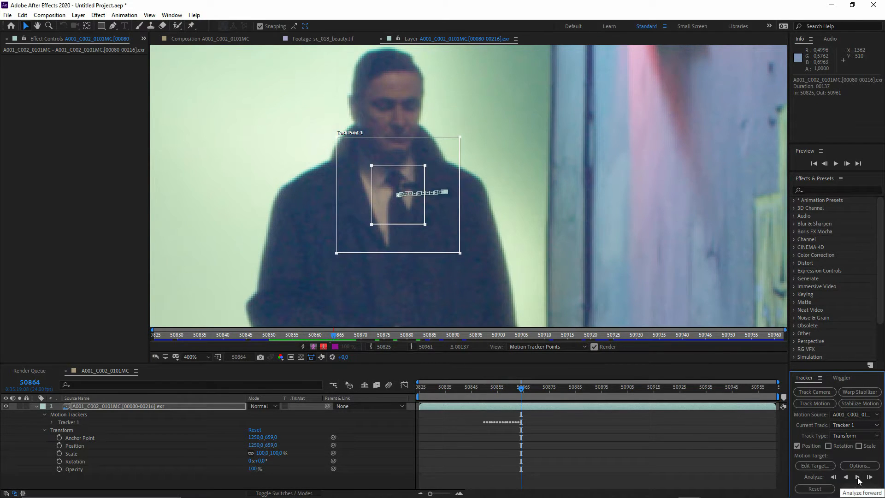
# - Examine the tracking keyframes recorded for Track Point 1 on the footage layer, and collapse its tracker properties
pyautogui.click(52, 422)
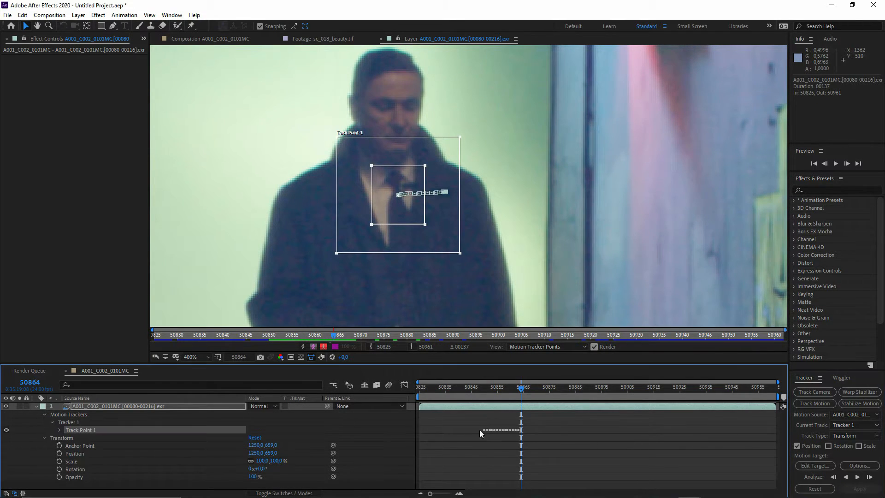
pyautogui.click(95, 430)
pyautogui.click(45, 415)
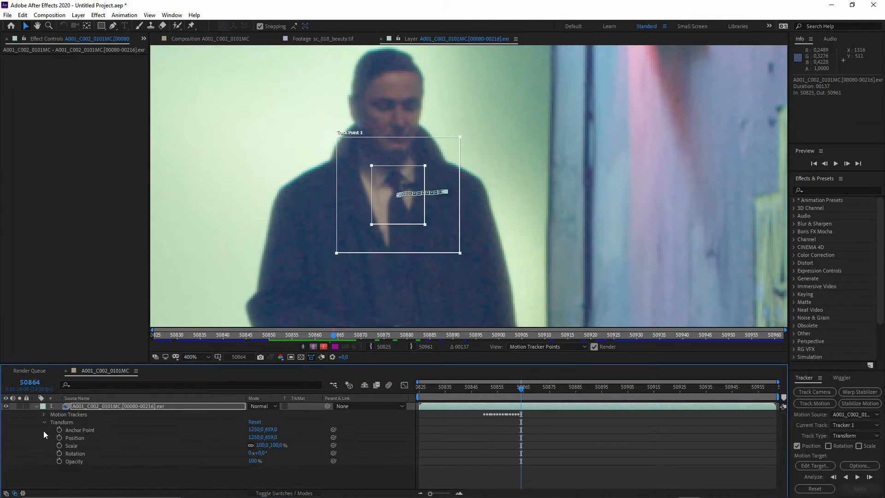
pyautogui.click(45, 415)
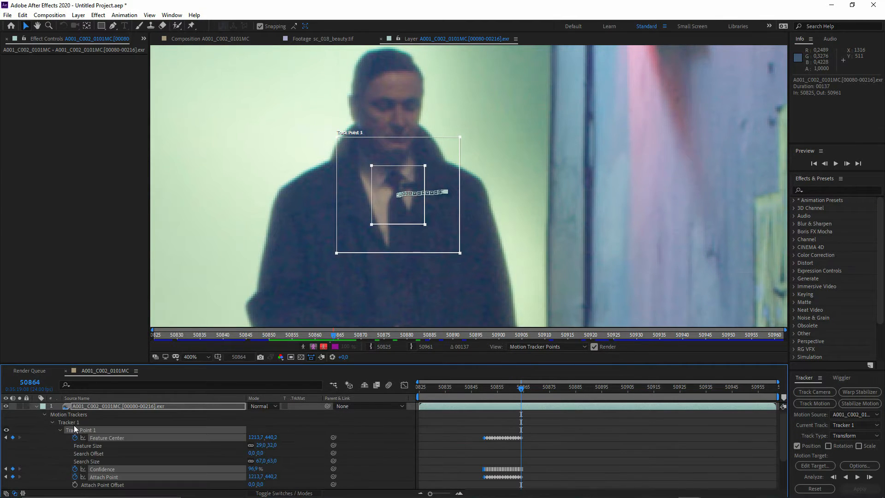
pyautogui.click(45, 415)
pyautogui.click(44, 415)
pyautogui.click(60, 431)
pyautogui.click(53, 423)
pyautogui.click(45, 415)
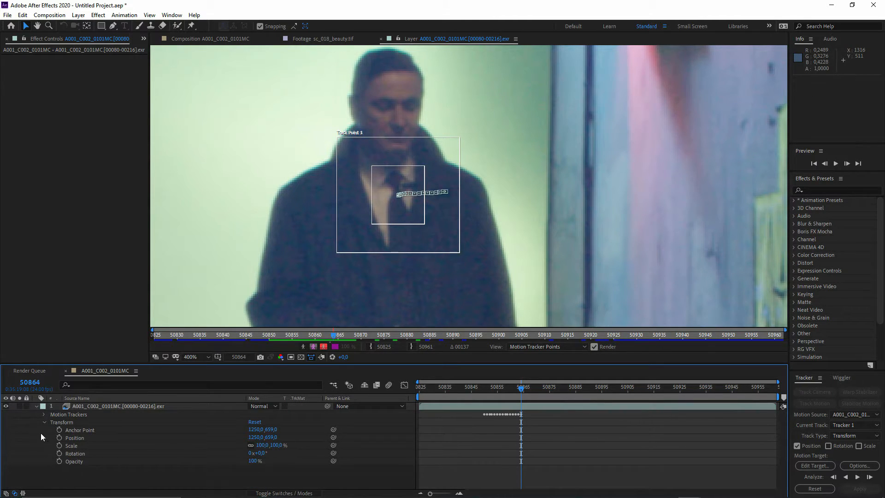
# - Add a new null object above the footage layer in the composition
pyautogui.rightClick(85, 457)
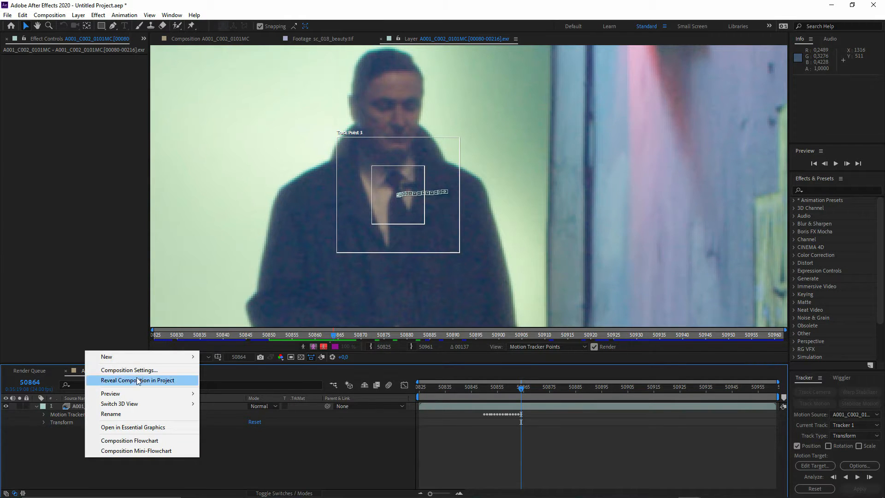
pyautogui.moveTo(138, 357)
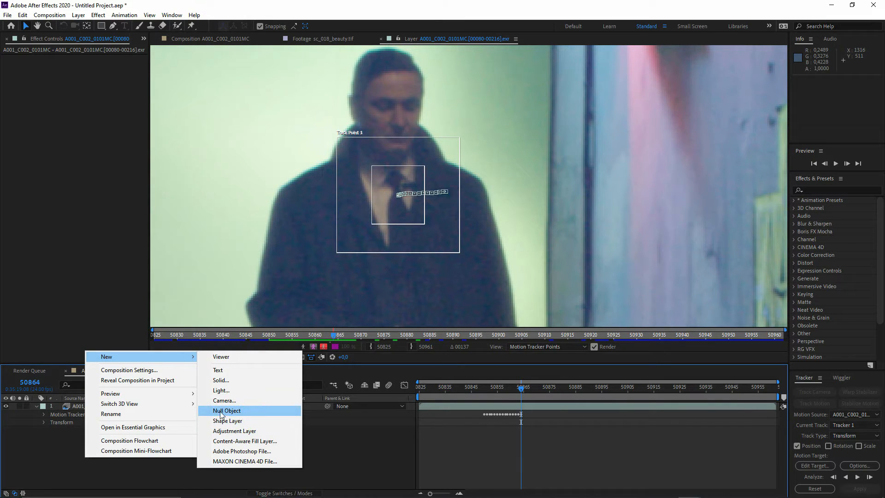
pyautogui.click(227, 415)
pyautogui.click(57, 441)
pyautogui.click(74, 408)
pyautogui.scroll(-2, 358, 301)
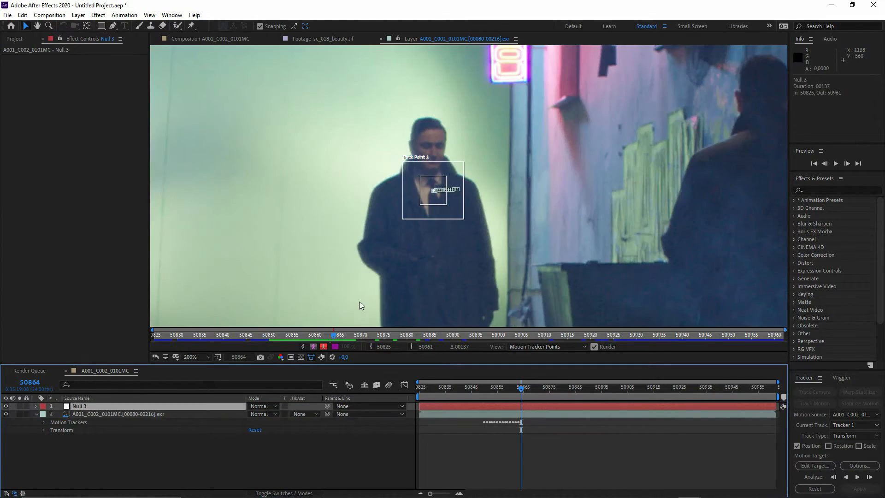
# - Show the composition instead of the footage layer and reveal the null's transform properties
pyautogui.click(183, 39)
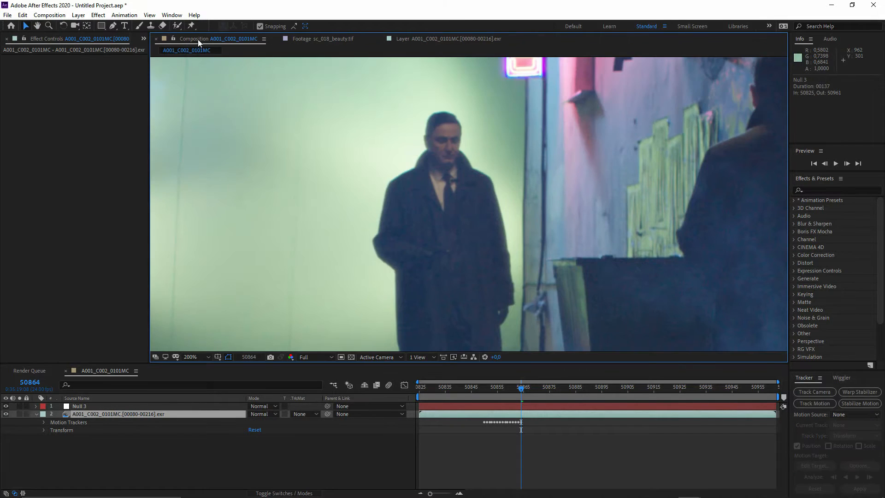
pyautogui.scroll(-1, 320, 224)
pyautogui.moveTo(477, 310); pyautogui.dragTo(441, 220)
pyautogui.click(77, 407)
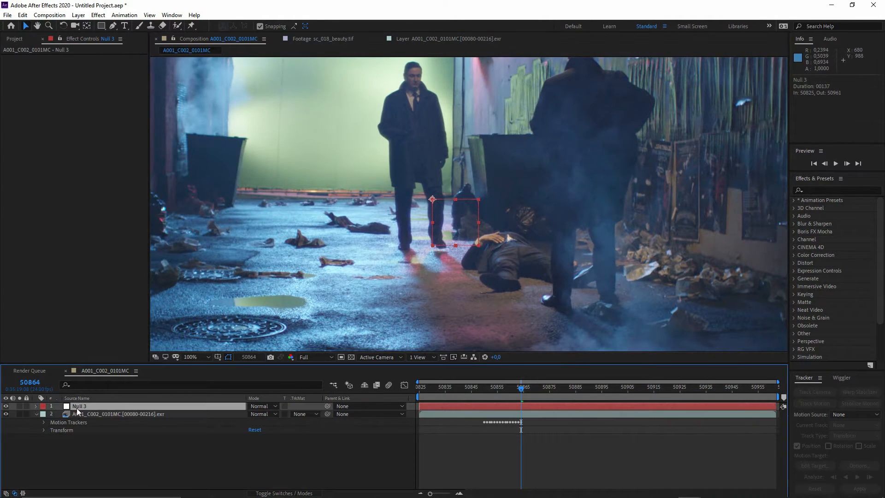
pyautogui.click(36, 405)
pyautogui.click(117, 462)
pyautogui.click(44, 414)
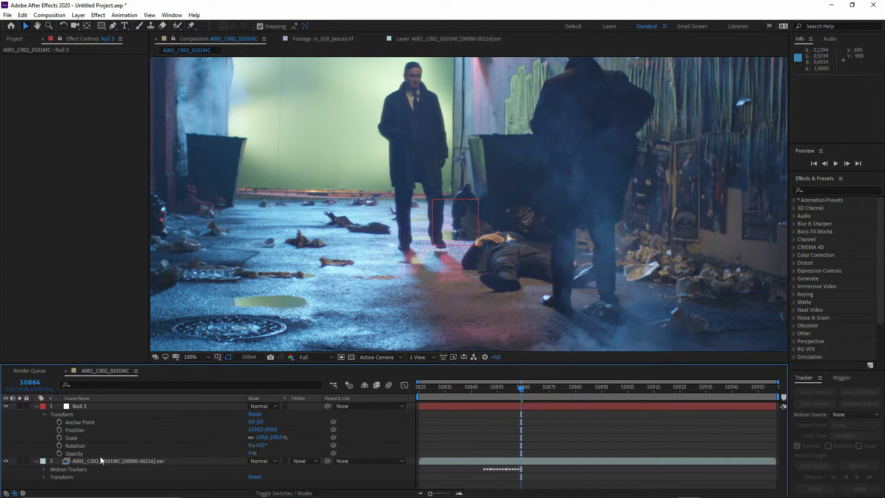
# - Add a temporary red solid to the composition for comparison with the null, and delete it
pyautogui.rightClick(115, 486)
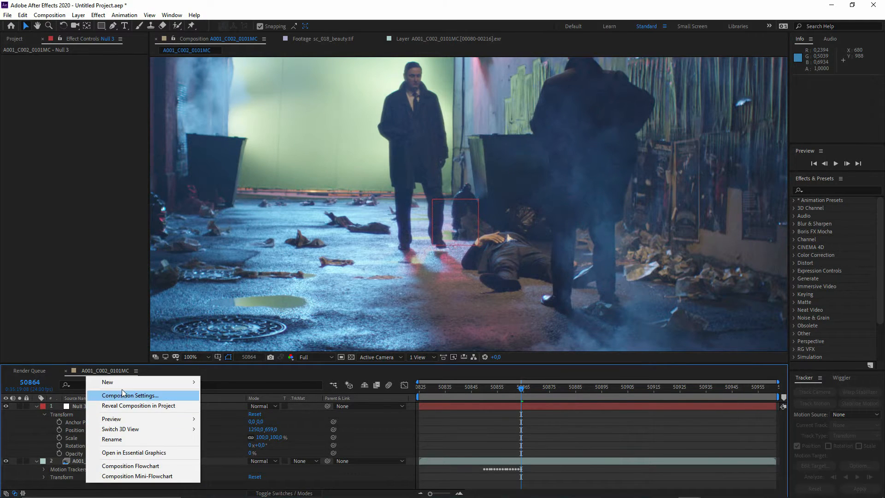
pyautogui.moveTo(111, 381)
pyautogui.click(189, 404)
pyautogui.click(474, 334)
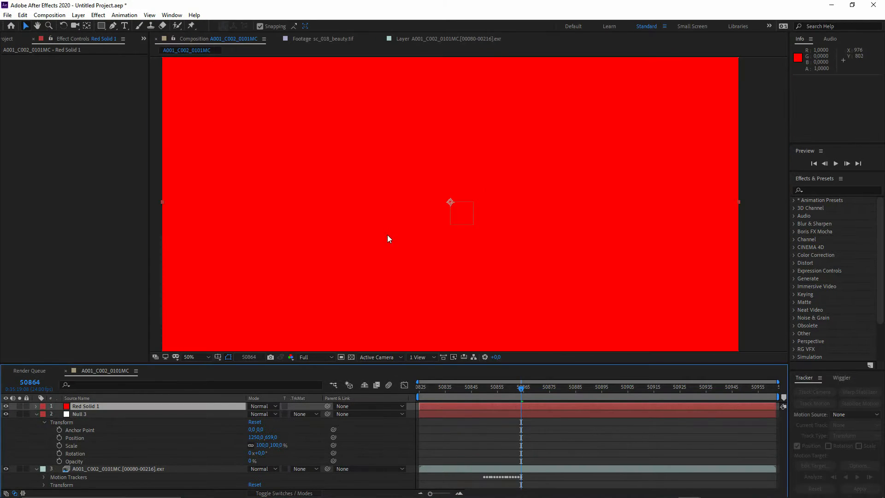
pyautogui.scroll(-3, 394, 246)
pyautogui.moveTo(419, 212); pyautogui.dragTo(541, 211)
pyautogui.scroll(2, 465, 223)
pyautogui.moveTo(618, 184); pyautogui.dragTo(506, 136)
pyautogui.moveTo(425, 129); pyautogui.dragTo(422, 126)
pyautogui.press('Delete')
# - Select the null to show its outline, and collapse the properties of both layers
pyautogui.scroll(2, 438, 181)
pyautogui.click(408, 203)
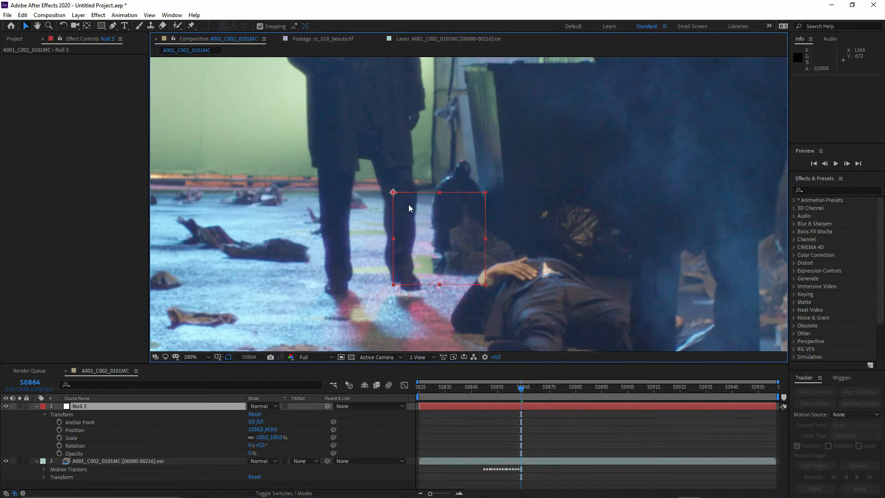
pyautogui.click(37, 406)
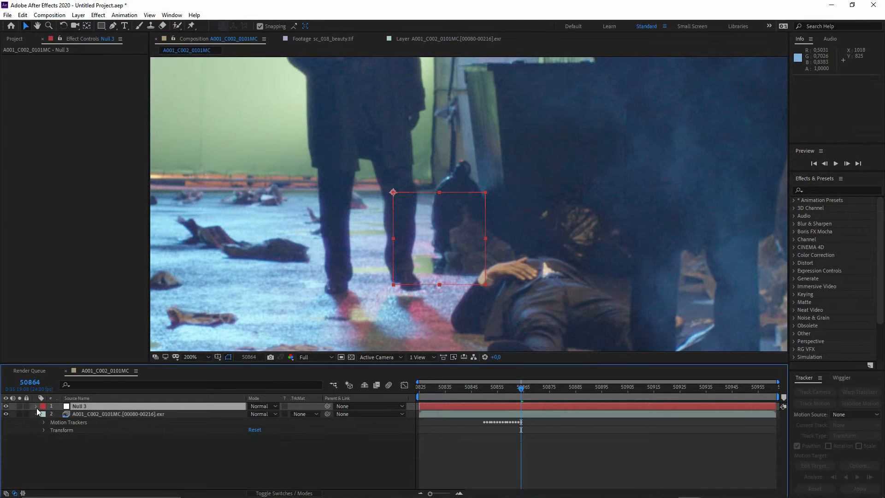
pyautogui.click(37, 406)
pyautogui.click(37, 406)
pyautogui.click(36, 413)
pyautogui.click(89, 436)
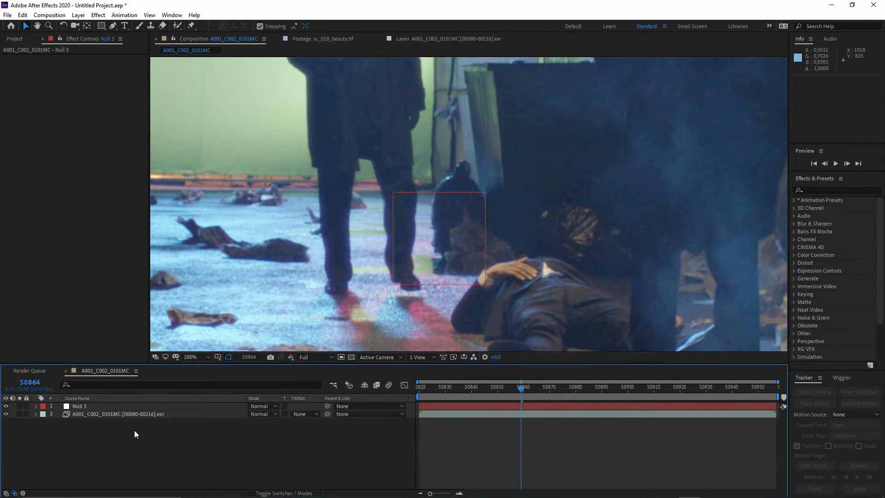
pyautogui.click(844, 415)
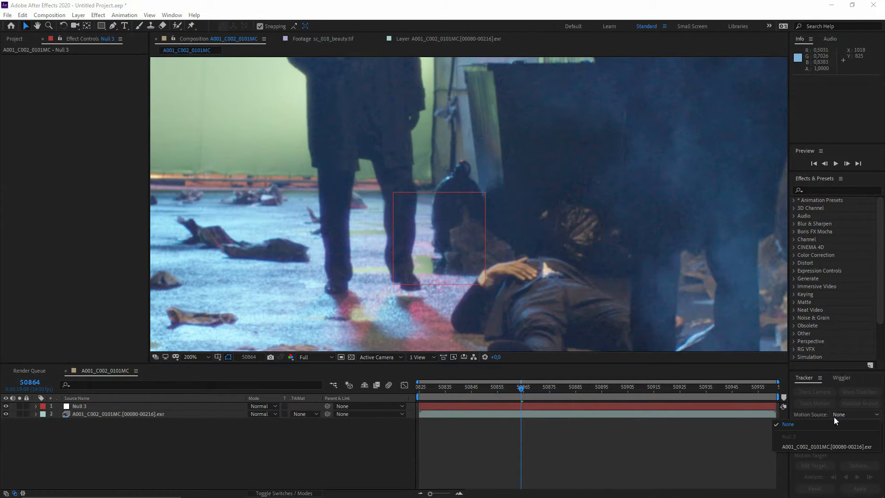
pyautogui.click(795, 445)
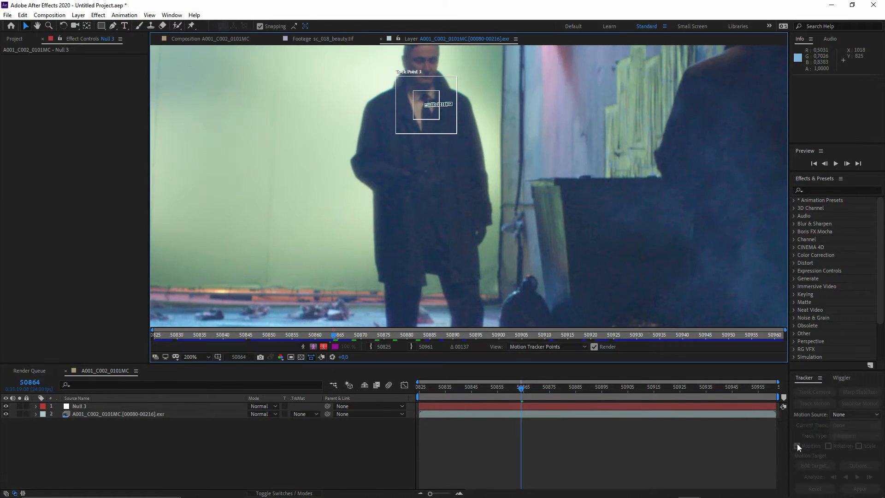
pyautogui.click(848, 435)
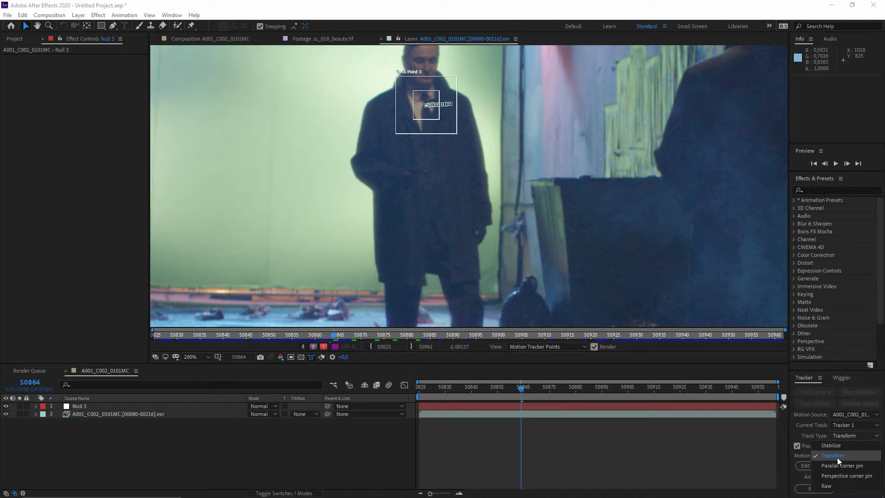
pyautogui.click(839, 457)
pyautogui.moveTo(559, 305); pyautogui.dragTo(554, 250)
pyautogui.scroll(-1, 554, 250)
pyautogui.scroll(1, 423, 90)
pyautogui.scroll(1, 422, 87)
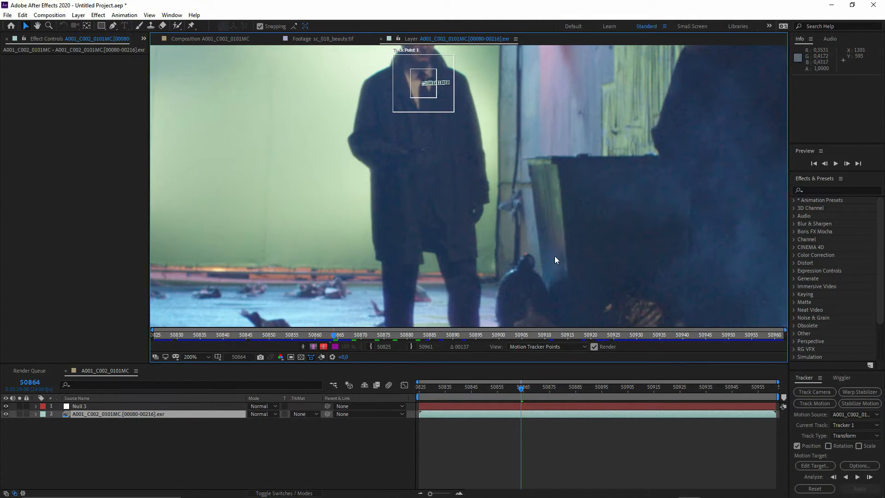
pyautogui.moveTo(448, 168); pyautogui.dragTo(462, 218)
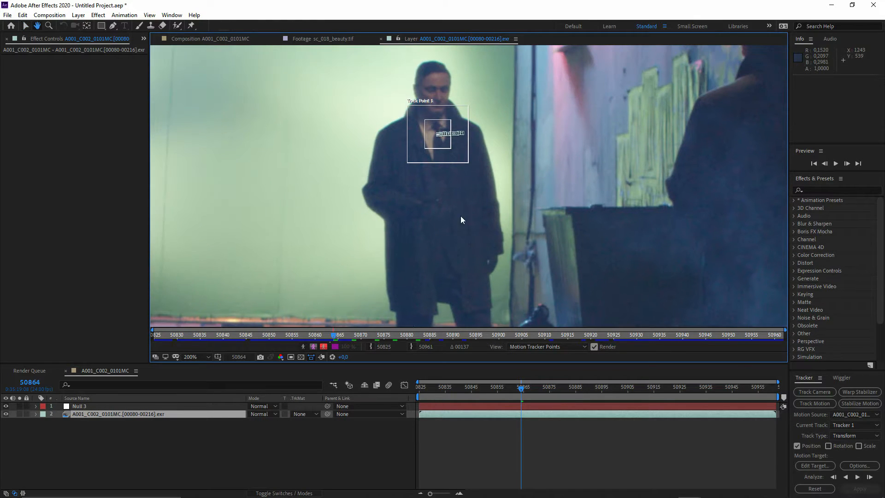
# - Set Null 3 as the motion target and apply the tracked motion to it
pyautogui.click(814, 465)
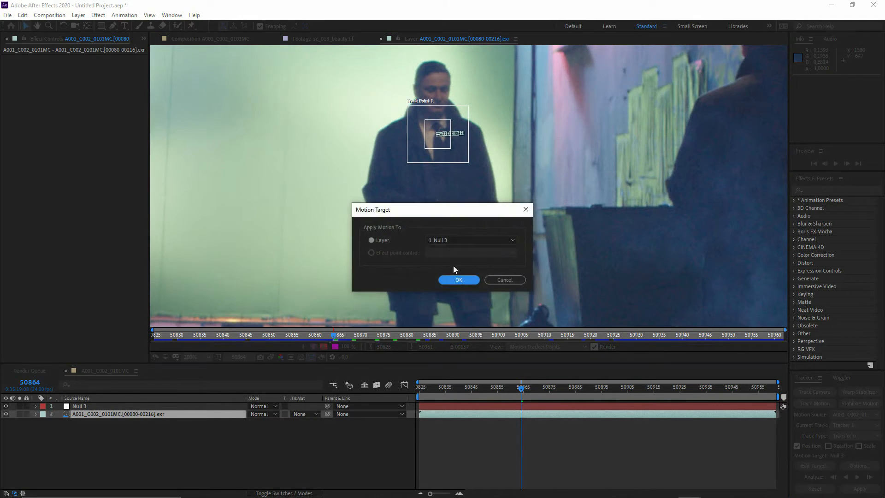
pyautogui.click(458, 280)
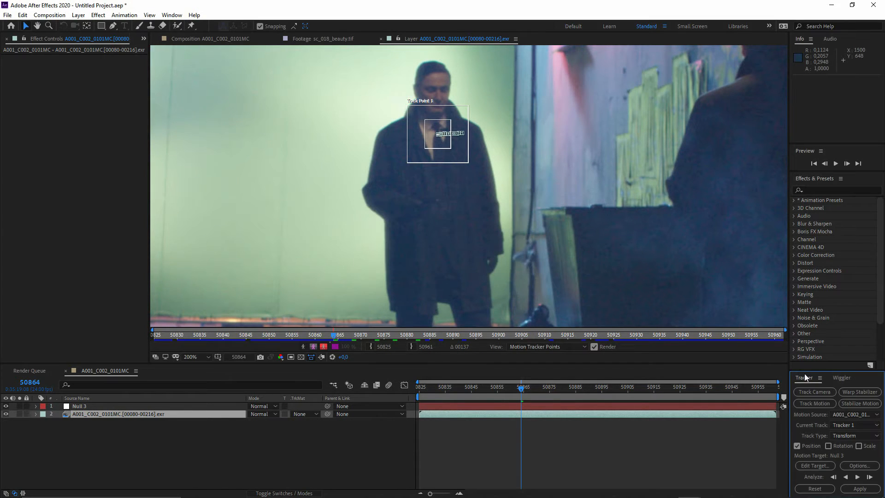
pyautogui.click(858, 489)
pyautogui.click(437, 262)
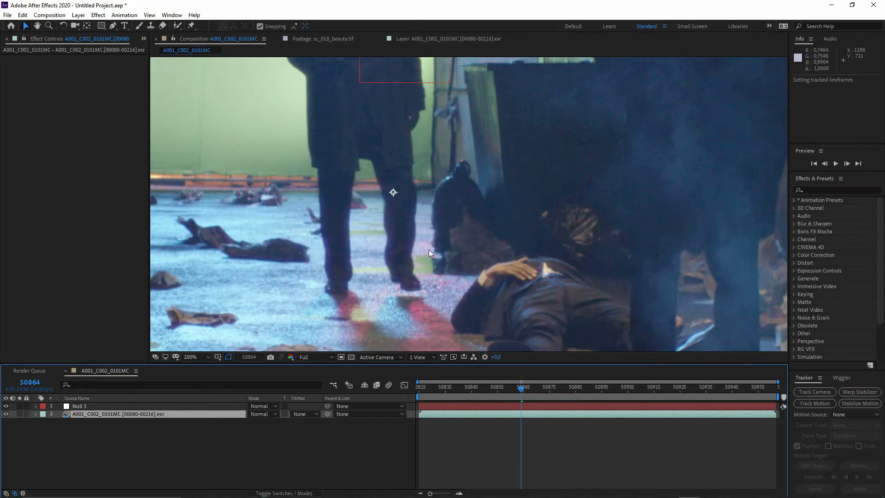
# - Check how the null follows the man's collar by moving back to frame 50860 and inspecting its properties
pyautogui.moveTo(405, 230); pyautogui.dragTo(467, 342)
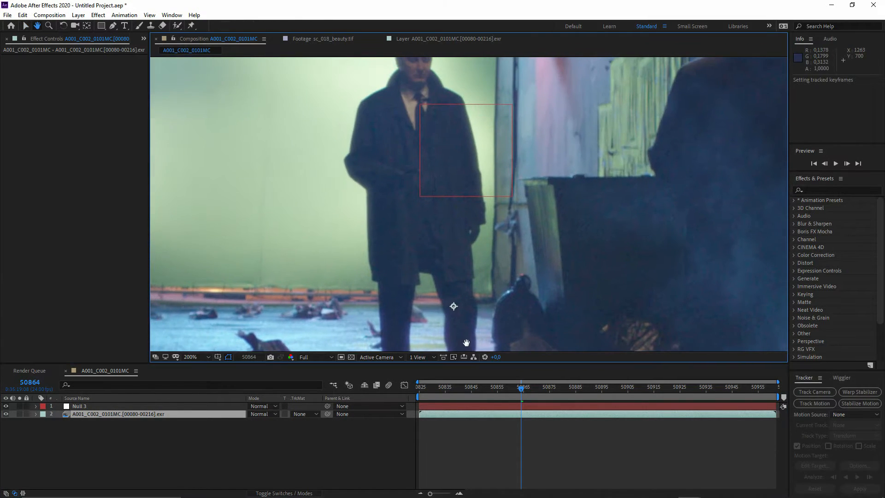
pyautogui.click(37, 407)
pyautogui.moveTo(521, 393)
pyautogui.mouseDown()
pyautogui.moveTo(496, 393)
pyautogui.moveTo(510, 392)
pyautogui.mouseUp()
pyautogui.click(86, 484)
pyautogui.click(36, 406)
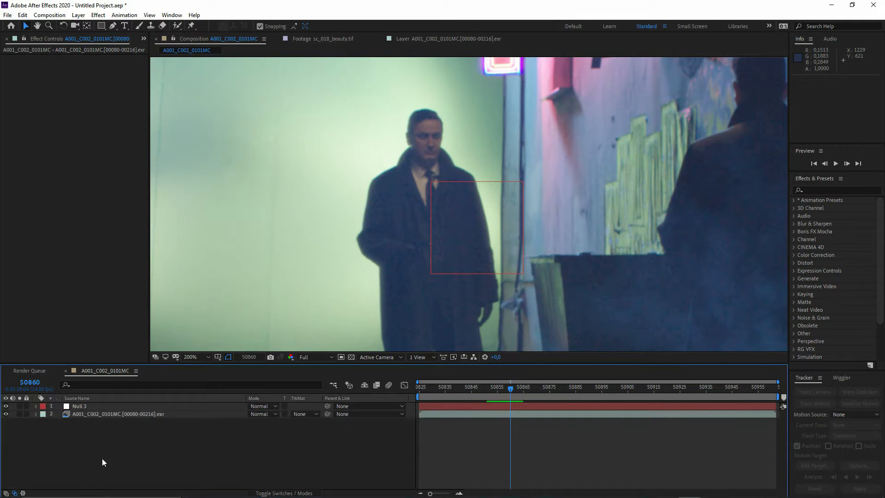
pyautogui.rightClick(119, 458)
pyautogui.moveTo(161, 364)
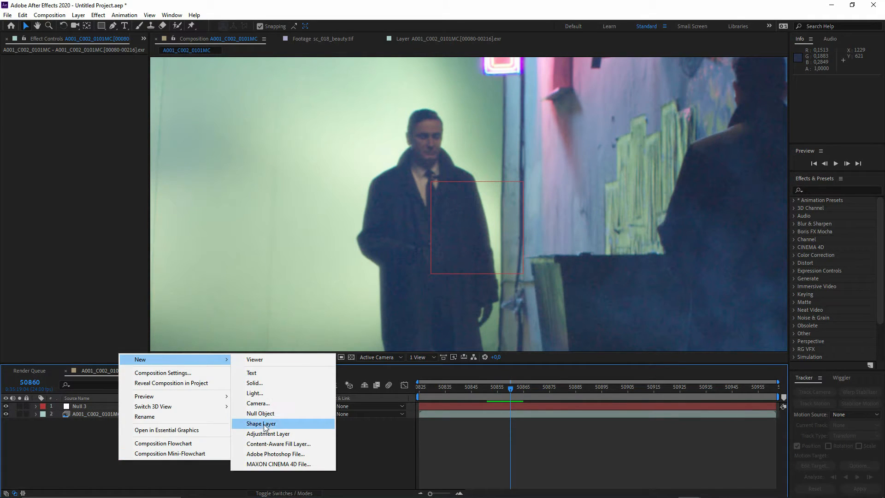
pyautogui.click(266, 385)
pyautogui.rightClick(154, 444)
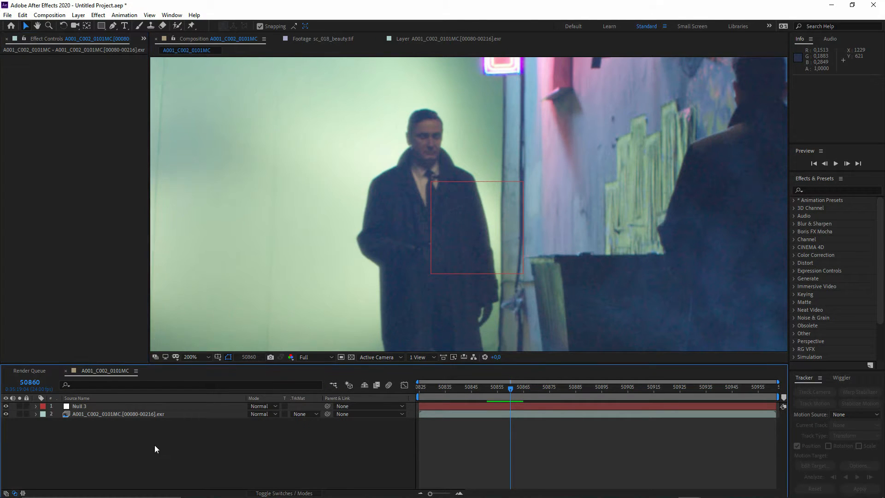
# - Create a full-frame solid in blue 1921CD above the footage layer
pyautogui.click(217, 261)
pyautogui.moveTo(222, 261); pyautogui.dragTo(311, 255)
pyautogui.rightClick(174, 465)
pyautogui.moveTo(238, 362)
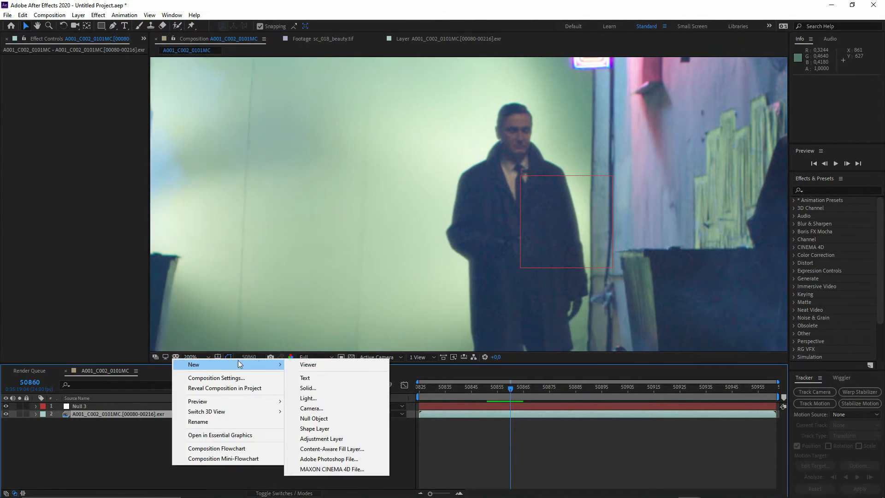
pyautogui.click(413, 309)
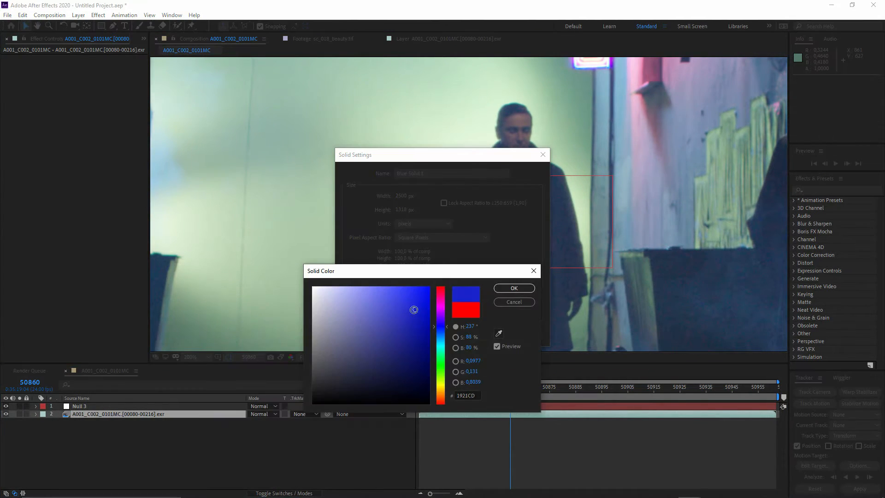
pyautogui.click(503, 290)
pyautogui.click(476, 335)
# - Scale the blue solid down to about 10% by 15% and place it over the standing man's coat
pyautogui.scroll(-4, 416, 181)
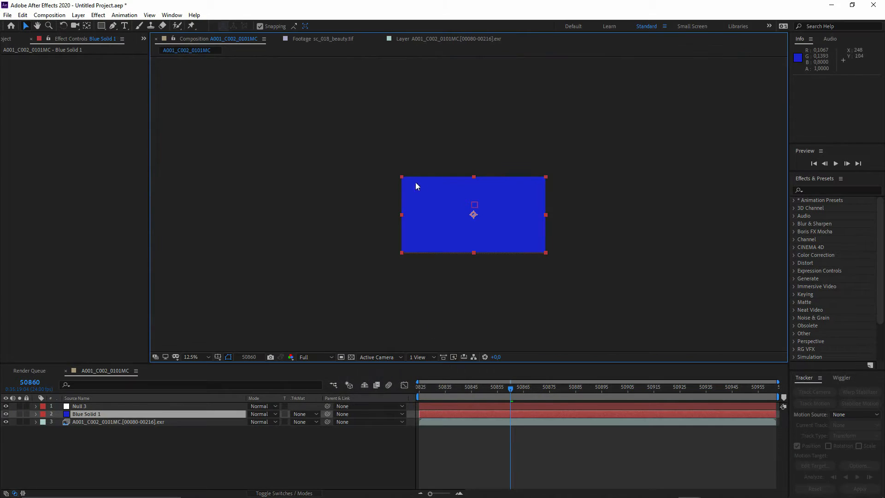
pyautogui.moveTo(401, 178); pyautogui.dragTo(469, 211)
pyautogui.scroll(3, 469, 214)
pyautogui.scroll(1, 469, 214)
pyautogui.scroll(-1, 469, 213)
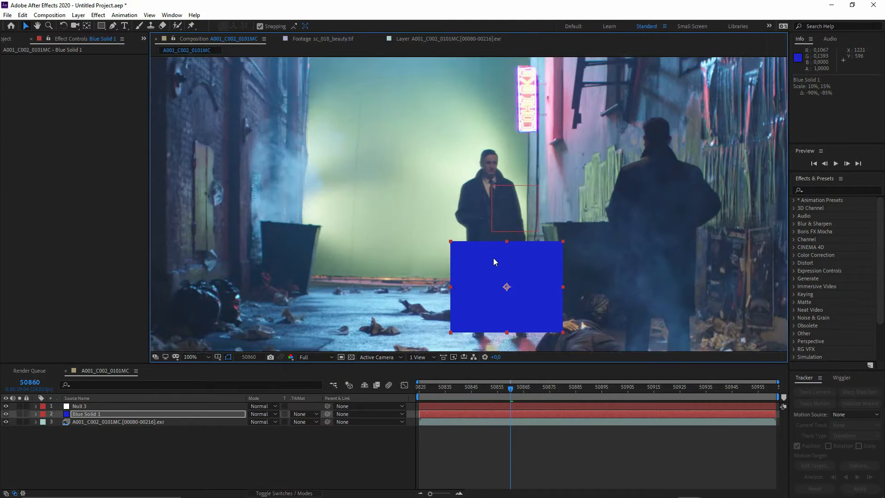
pyautogui.moveTo(493, 258); pyautogui.dragTo(463, 251)
pyautogui.moveTo(477, 265); pyautogui.dragTo(467, 208)
pyautogui.scroll(1, 474, 205)
# - Parent the blue solid to Null 3
pyautogui.click(130, 439)
pyautogui.click(166, 415)
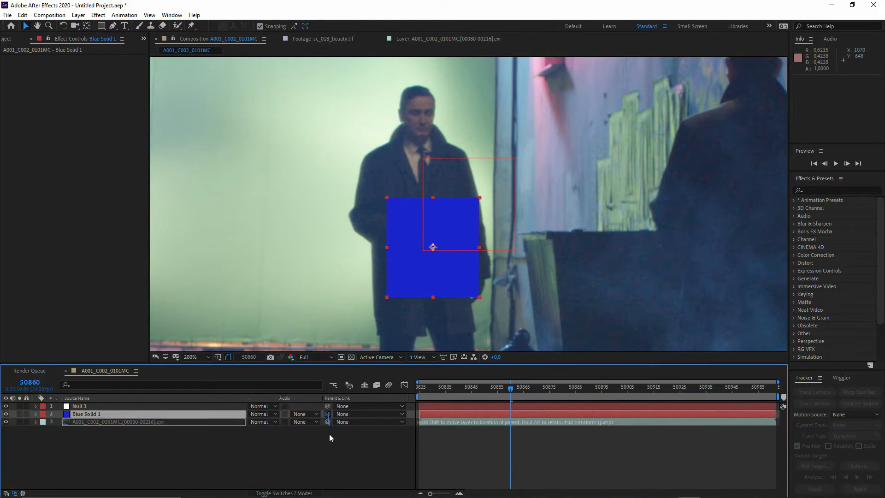
pyautogui.moveTo(327, 414); pyautogui.dragTo(333, 461)
pyautogui.click(329, 415)
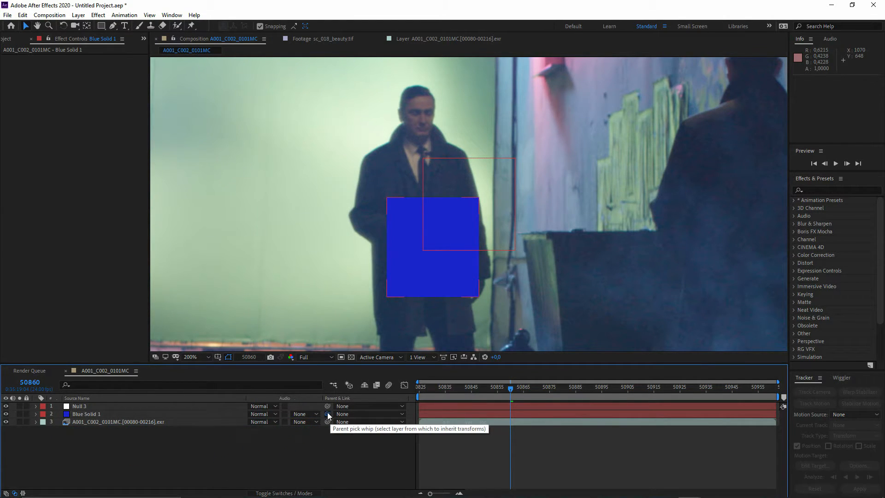
pyautogui.moveTo(328, 413); pyautogui.dragTo(77, 405)
pyautogui.click(338, 412)
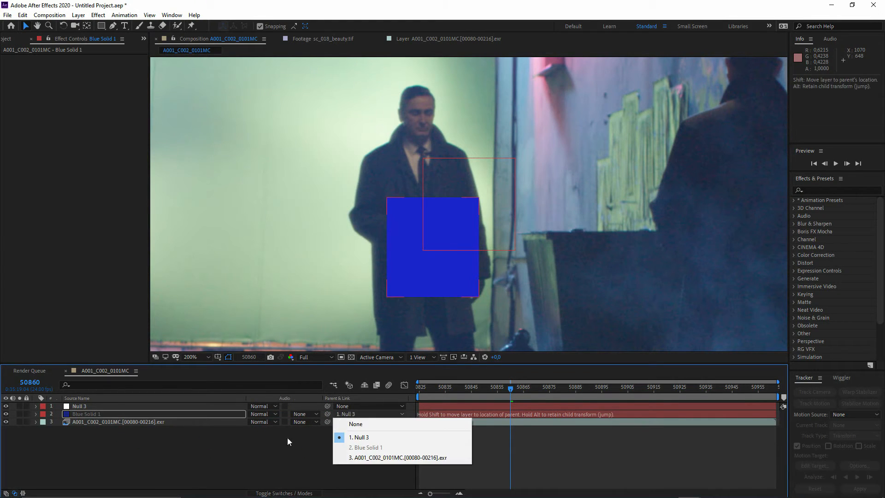
pyautogui.click(287, 437)
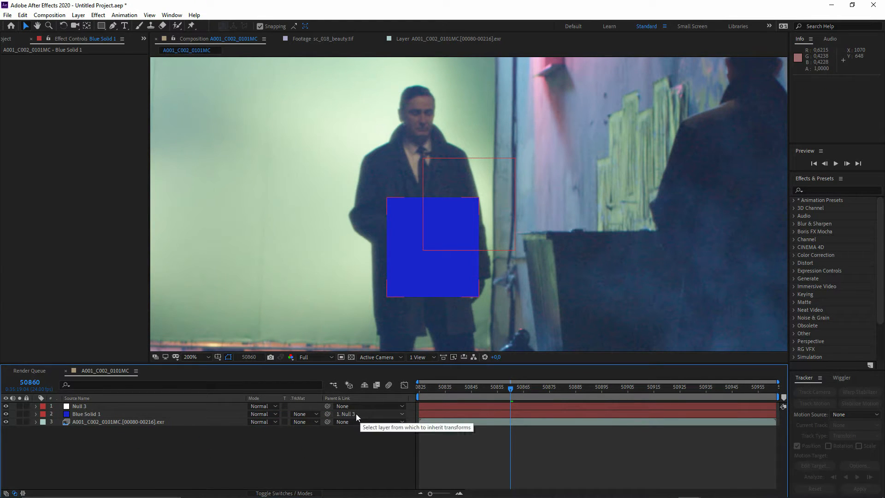
# - Expand the blue solid's transform properties and scrub around frame 50860 to check how it follows the null
pyautogui.click(37, 414)
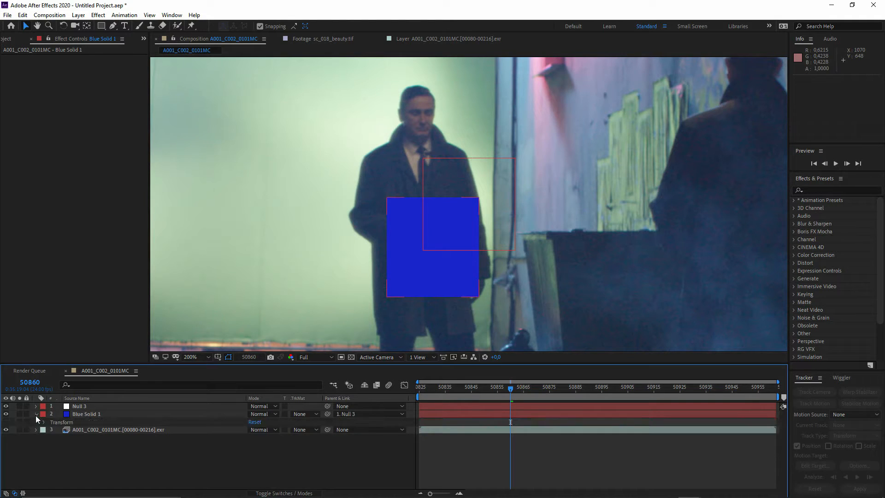
pyautogui.click(45, 422)
pyautogui.moveTo(513, 391)
pyautogui.mouseDown()
pyautogui.moveTo(544, 391)
pyautogui.moveTo(479, 391)
pyautogui.moveTo(510, 394)
pyautogui.mouseUp()
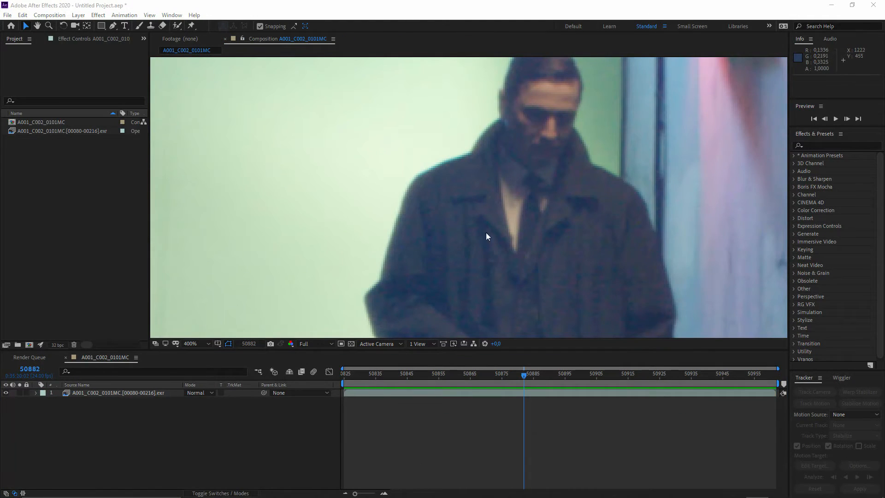
# - Start saving the project under a new name and browse to the shot's WORK\comp\projects folder
pyautogui.scroll(-4, 378, 242)
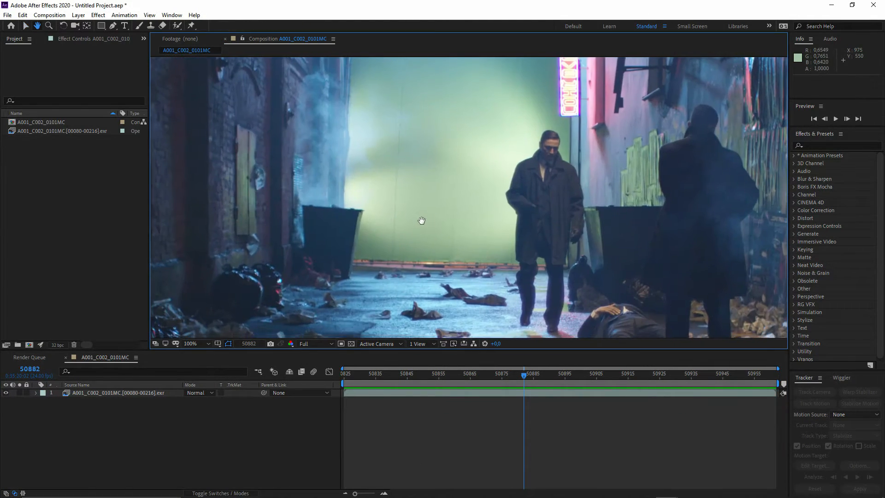
pyautogui.click(8, 15)
pyautogui.moveTo(35, 111)
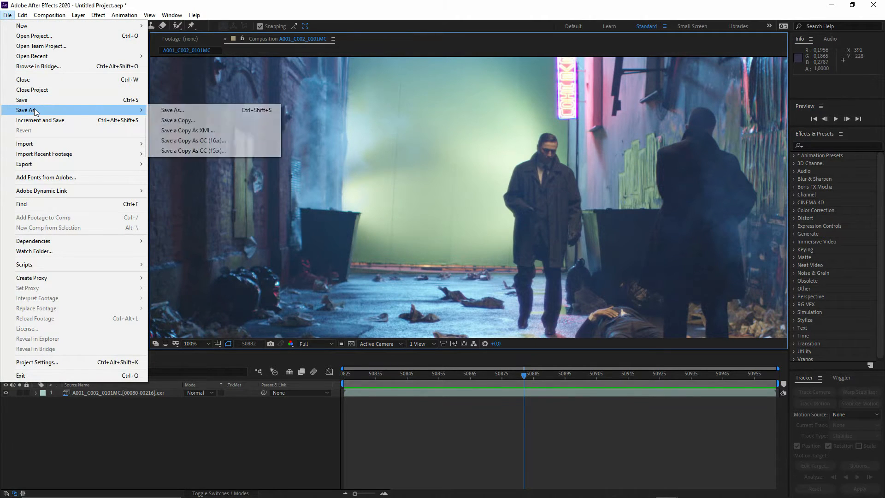
pyautogui.click(187, 112)
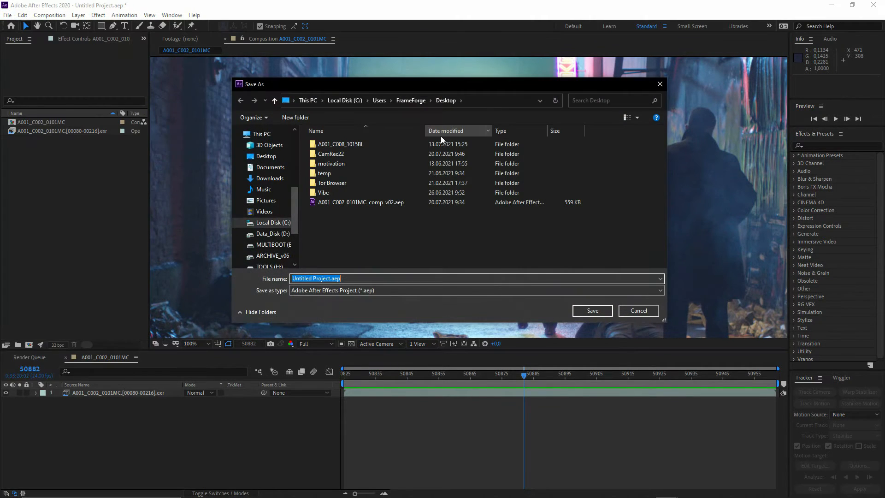
pyautogui.moveTo(407, 84); pyautogui.dragTo(382, 164)
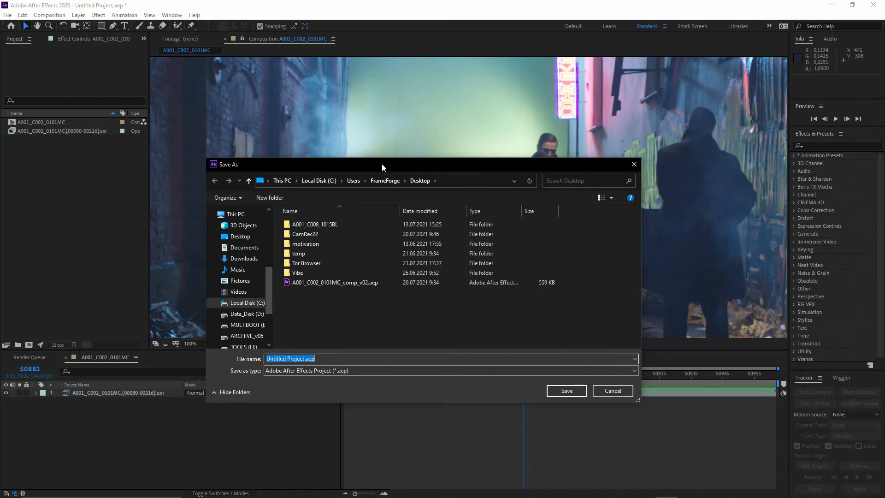
pyautogui.click(516, 179)
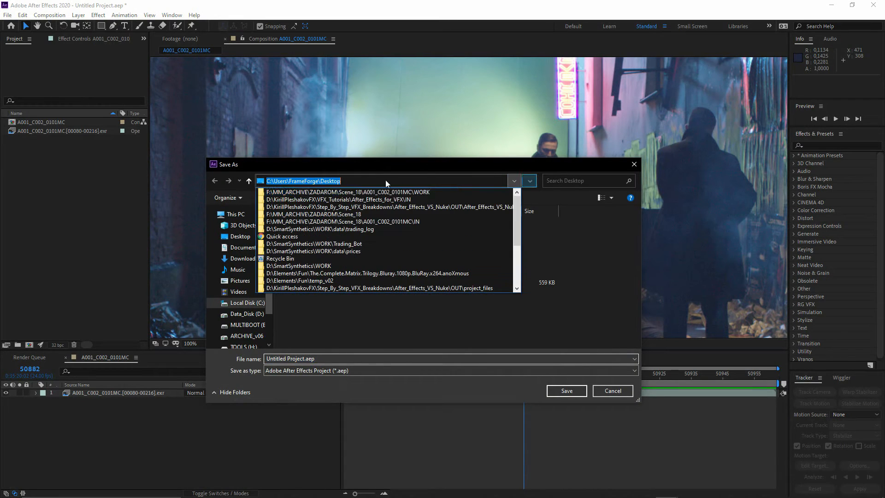
pyautogui.click(324, 192)
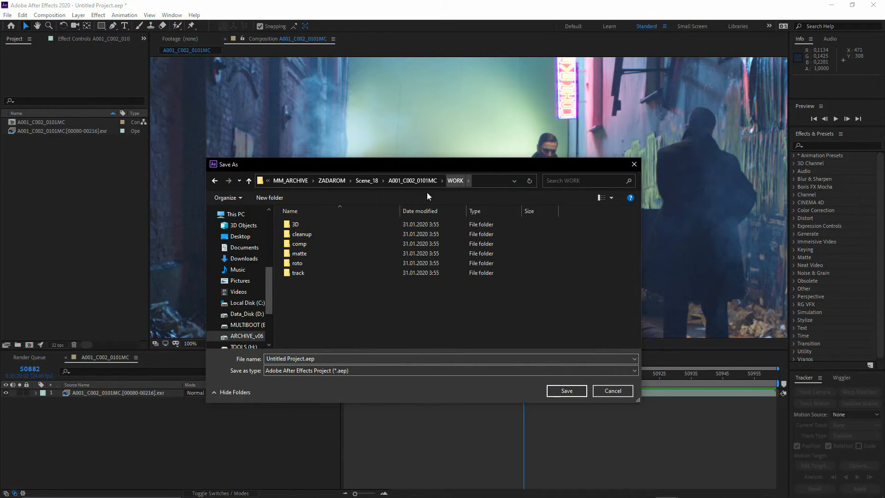
pyautogui.doubleClick(299, 244)
pyautogui.doubleClick(302, 234)
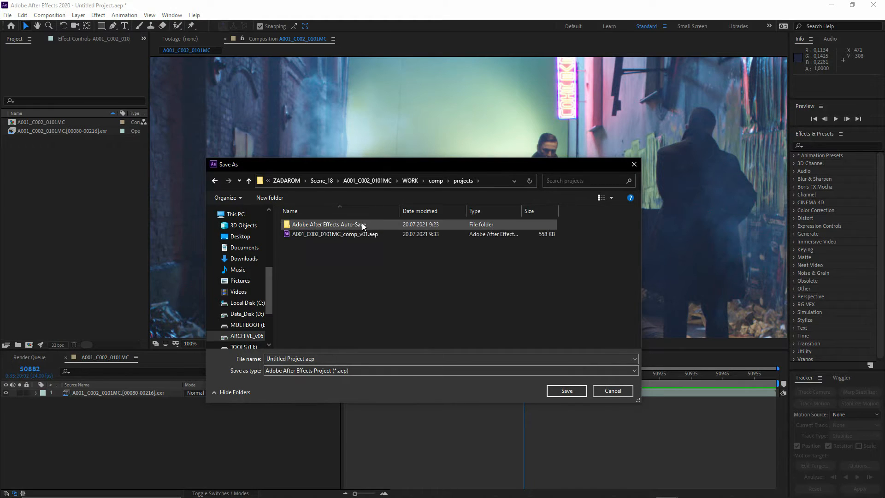
# - Clear the proposed file name and copy the shot name A001_C002_0101MC from the folder path
pyautogui.click(357, 234)
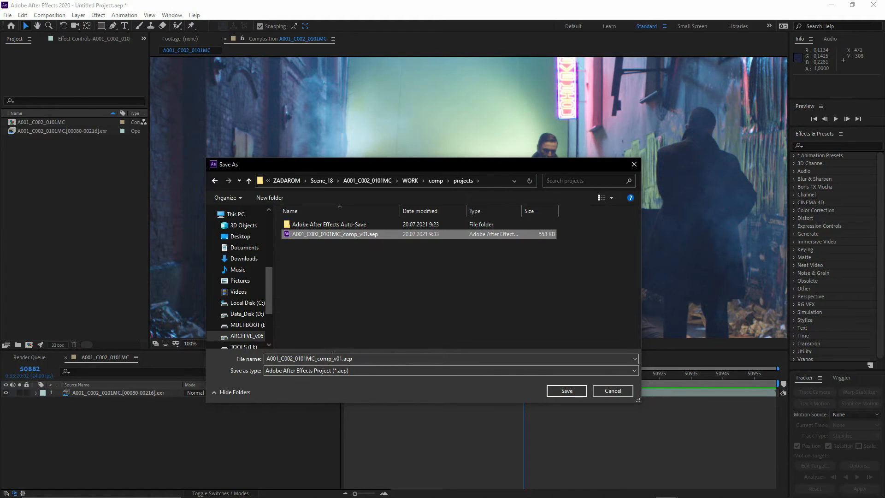
pyautogui.moveTo(370, 357); pyautogui.dragTo(119, 349)
pyautogui.press('BackSpace')
pyautogui.click(491, 180)
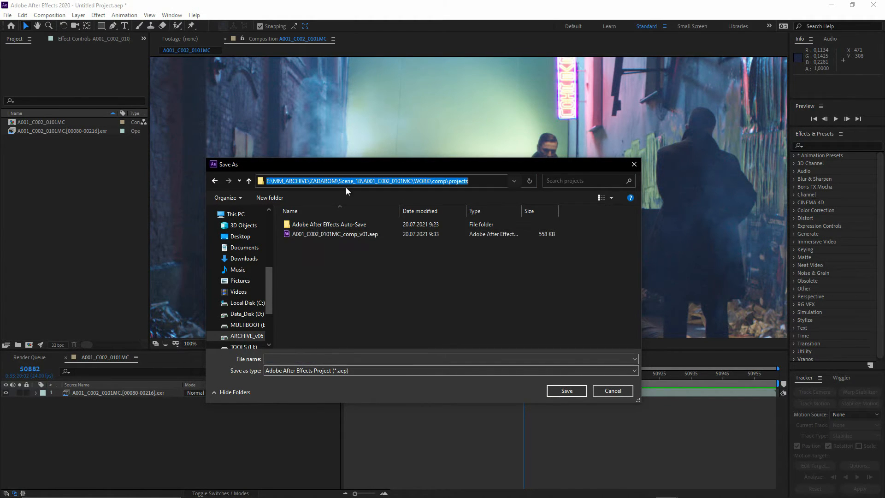
pyautogui.click(375, 181)
pyautogui.moveTo(364, 181); pyautogui.dragTo(412, 181)
pyautogui.hotkey('ctrl', 'c')
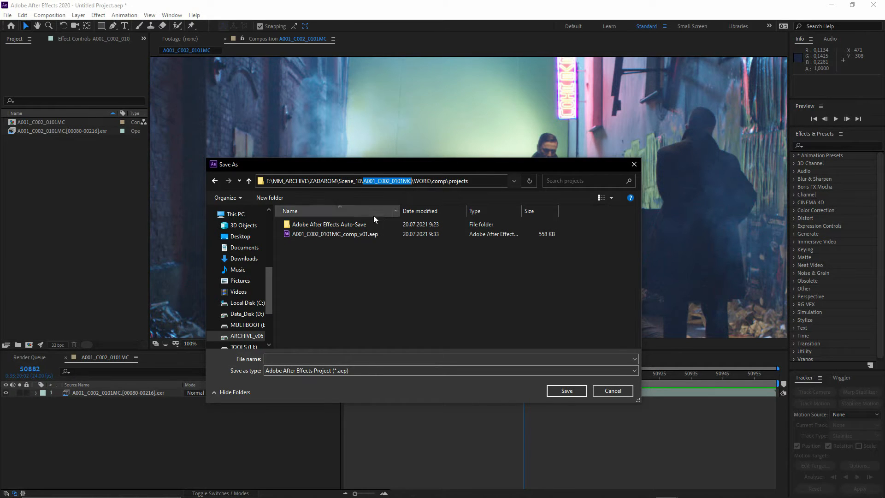
# - Name the project A001_C002_0101MC_comp_v01 and save it, replacing the existing file
pyautogui.click(316, 358)
pyautogui.hotkey('ctrl', 'v')
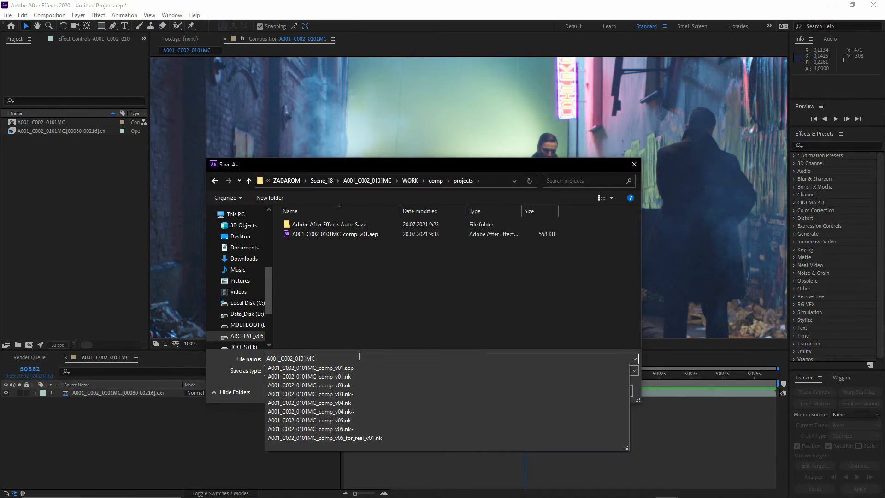
pyautogui.write('_comp_v01')
pyautogui.press('Return')
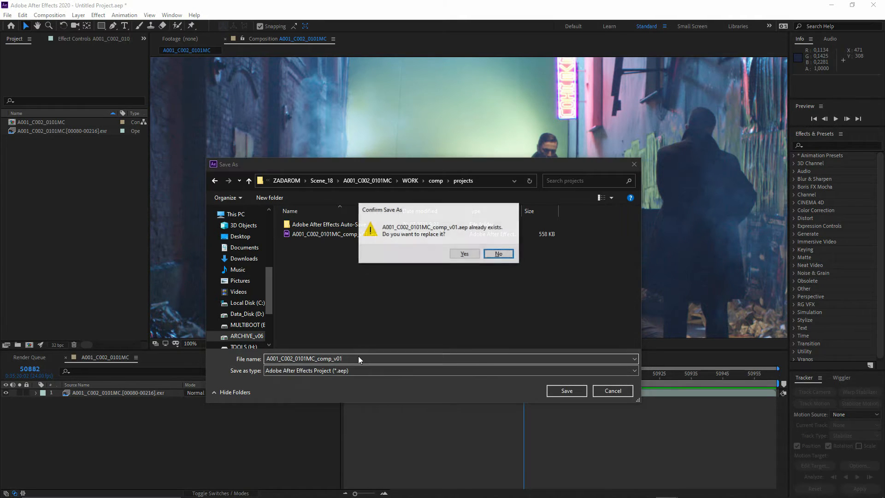
pyautogui.click(471, 250)
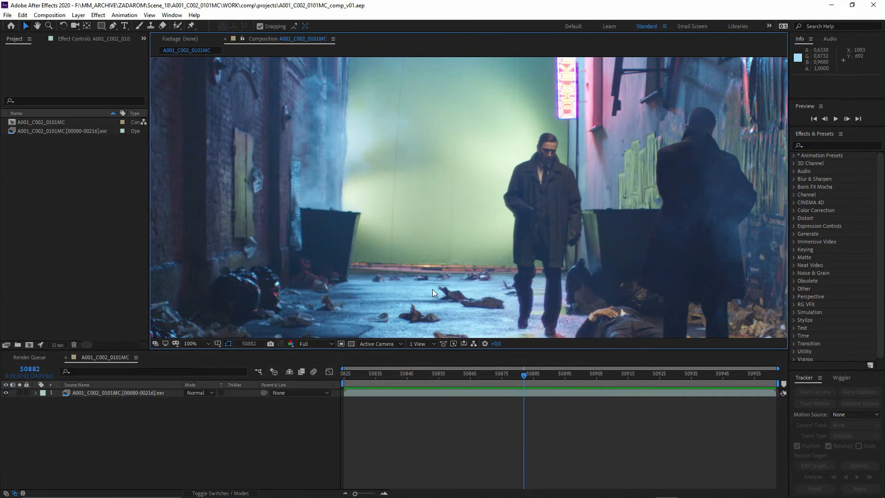
# - Save the project as the incremented version A001_C002_0101MC_comp_v02
pyautogui.click(8, 15)
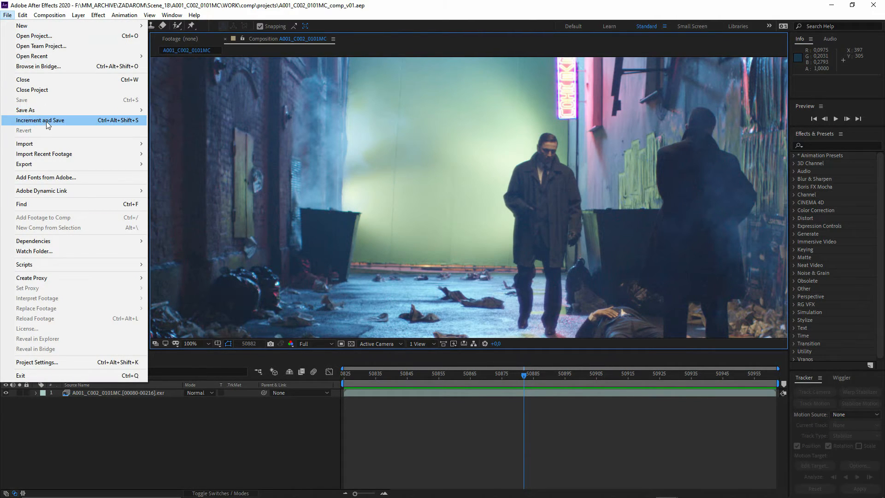
pyautogui.click(69, 121)
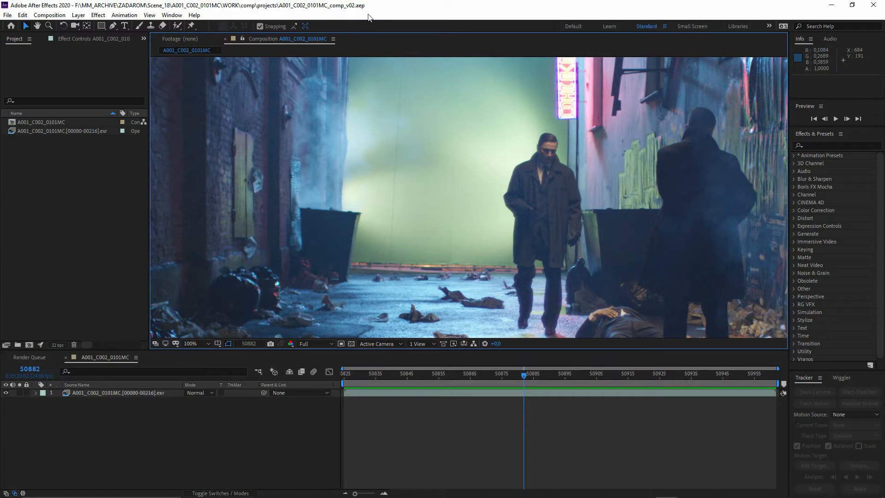
pyautogui.click(7, 15)
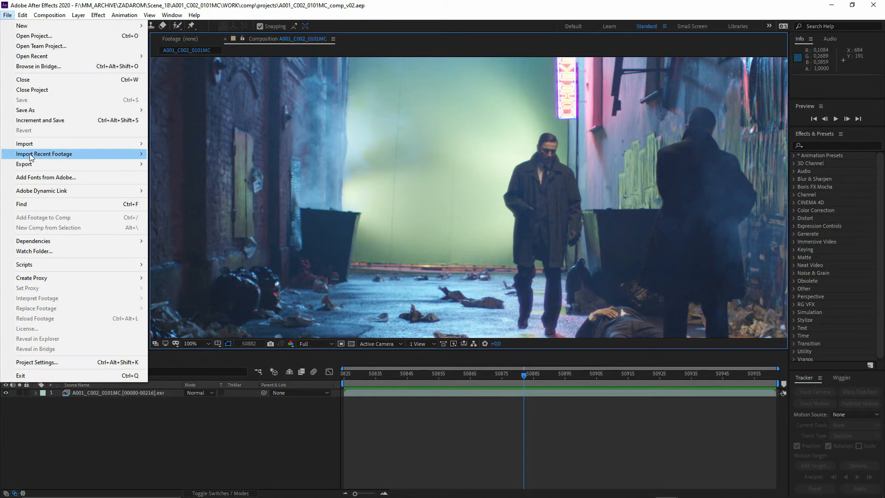
pyautogui.click(60, 123)
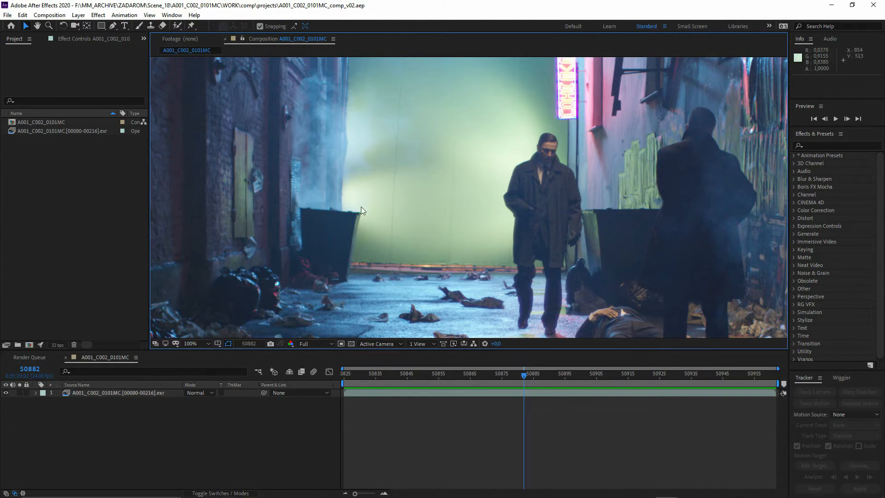
# - Go to frame 50885 and examine the standing man and the backdrop behind him at 200% magnification
pyautogui.moveTo(364, 171); pyautogui.dragTo(432, 232)
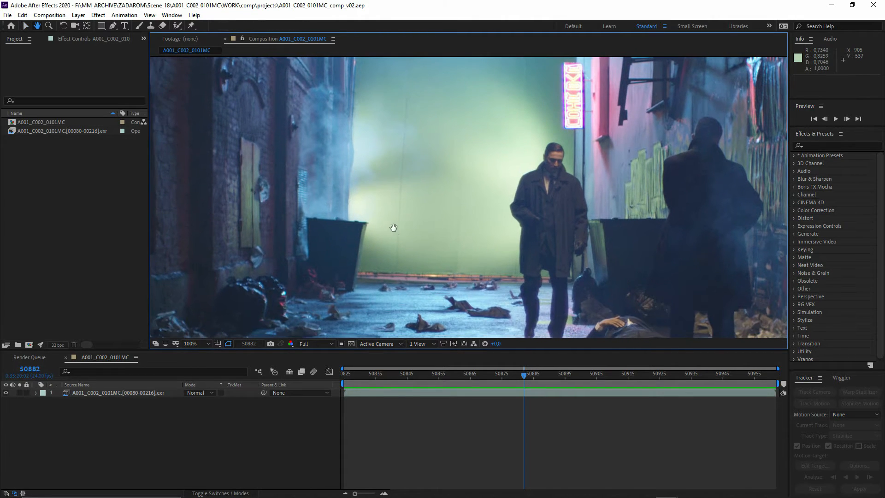
pyautogui.scroll(-2, 468, 235)
pyautogui.scroll(2, 428, 244)
pyautogui.moveTo(524, 375)
pyautogui.mouseDown()
pyautogui.moveTo(455, 377)
pyautogui.moveTo(533, 376)
pyautogui.mouseUp()
pyautogui.scroll(2, 448, 230)
pyautogui.moveTo(448, 230); pyautogui.dragTo(380, 254)
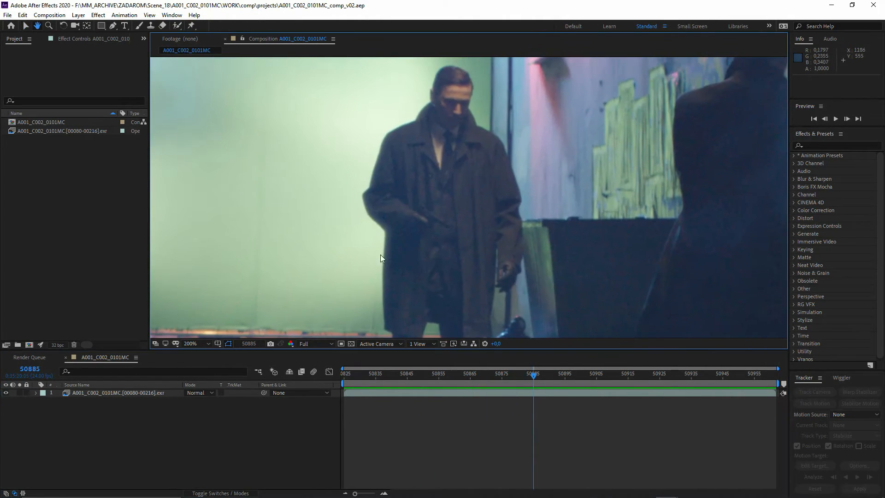
# - Search the available effects for "remov", and replace that search term with "reduc"
pyautogui.hotkey('ctrl', '5')
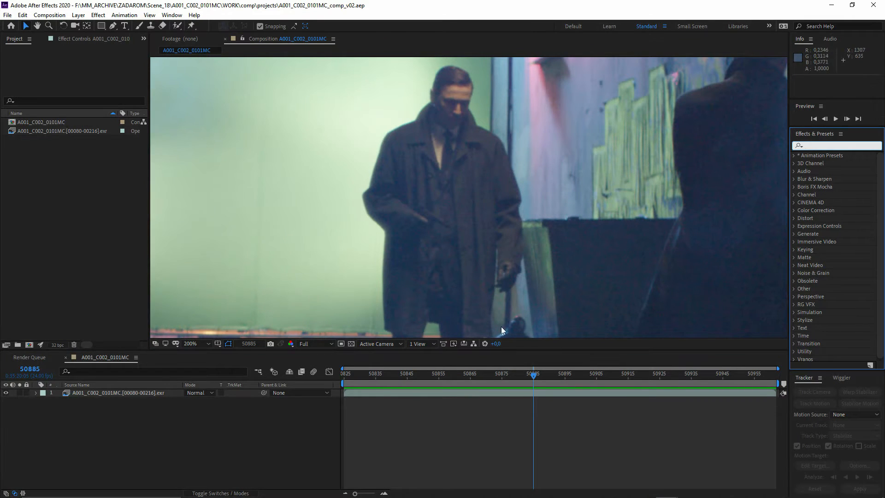
pyautogui.write('remov')
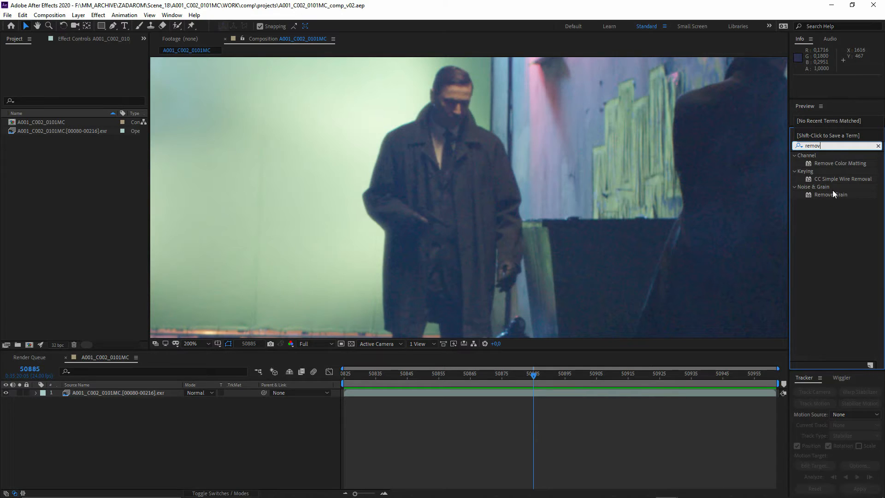
pyautogui.moveTo(835, 146); pyautogui.dragTo(688, 112)
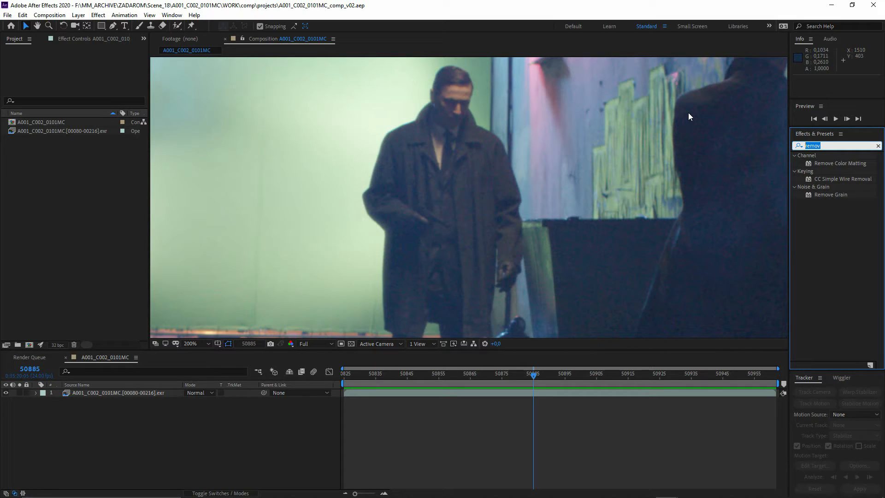
pyautogui.write('reduc')
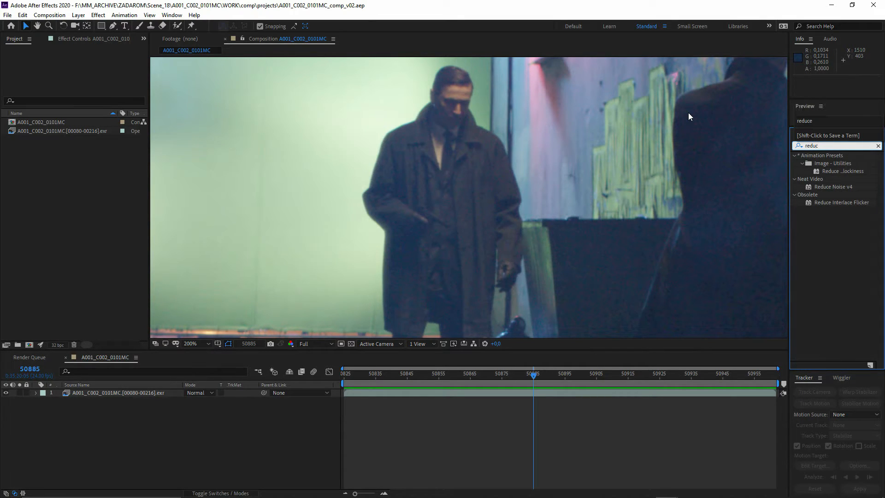
# - Apply Reduce Noise v4 to the footage layer, build its noise profile automatically from the green backdrop area, and apply it
pyautogui.doubleClick(839, 187)
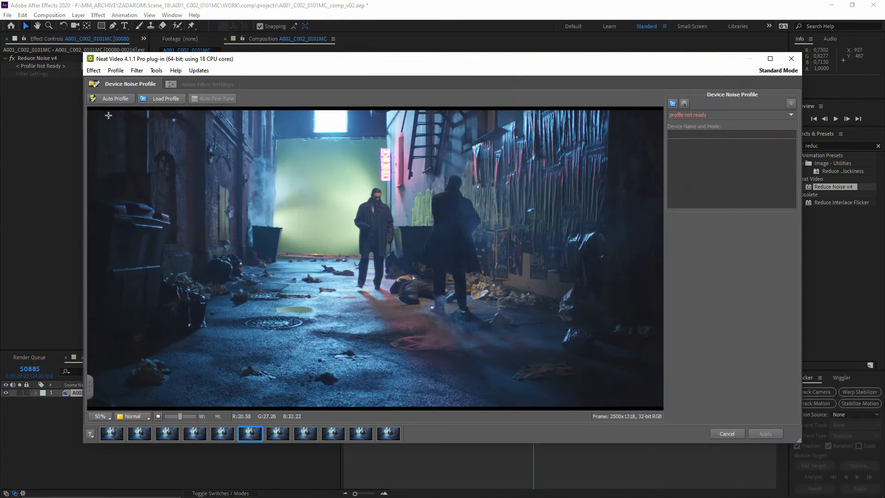
pyautogui.click(112, 99)
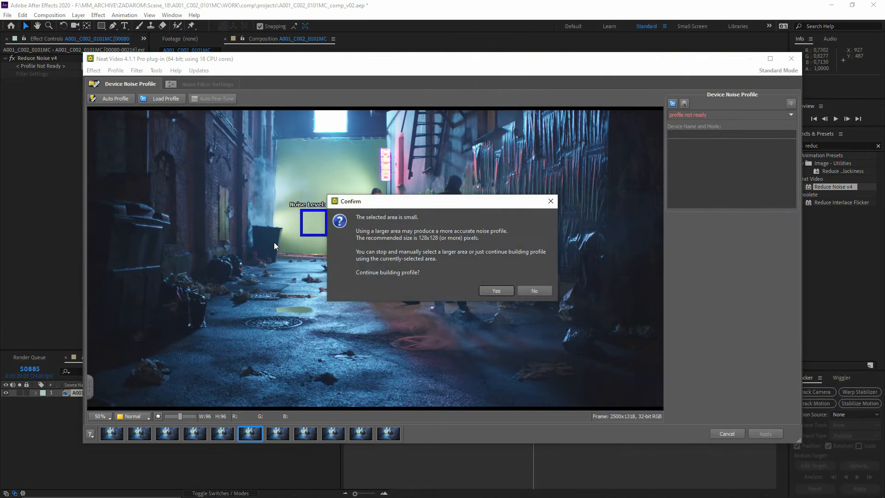
pyautogui.click(493, 290)
pyautogui.scroll(1, 349, 253)
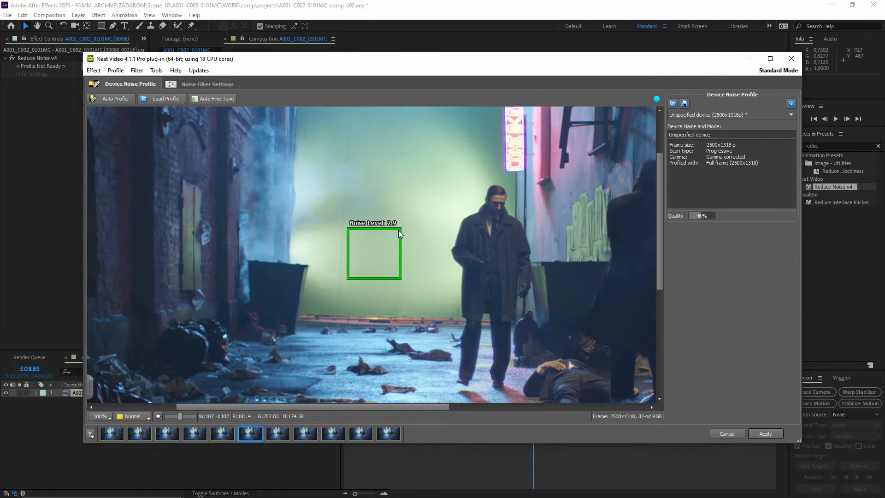
pyautogui.click(110, 98)
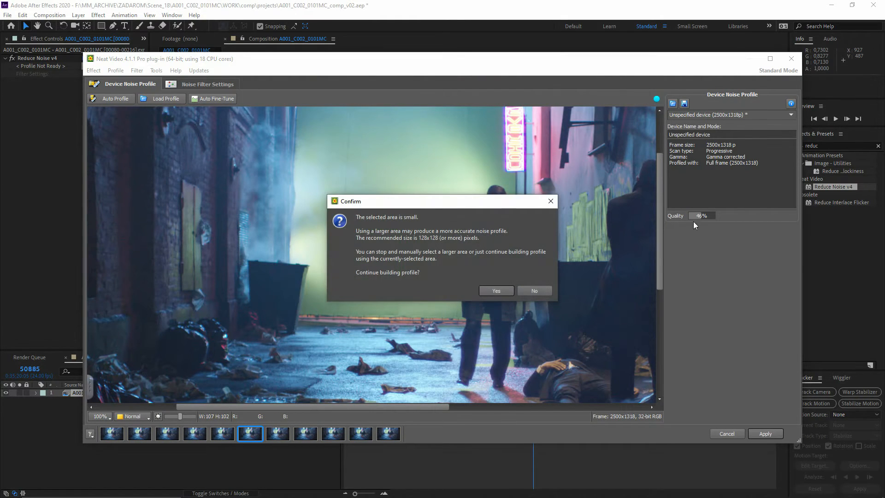
pyautogui.click(496, 290)
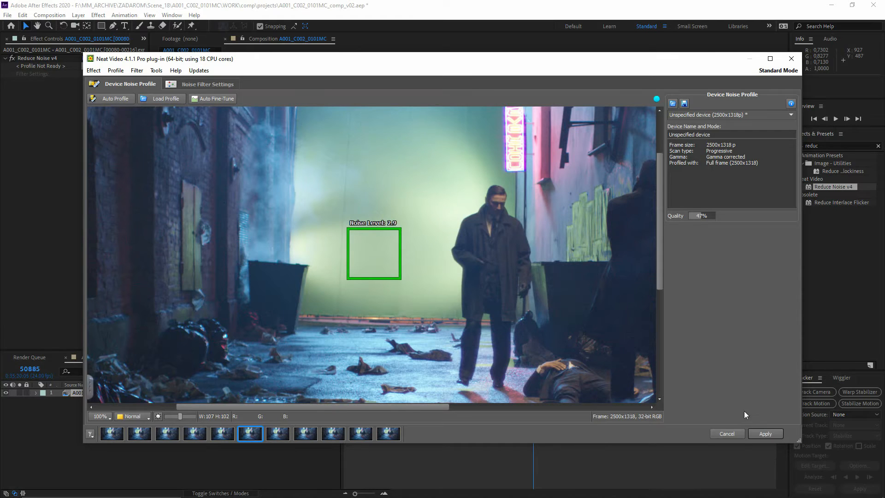
pyautogui.click(764, 433)
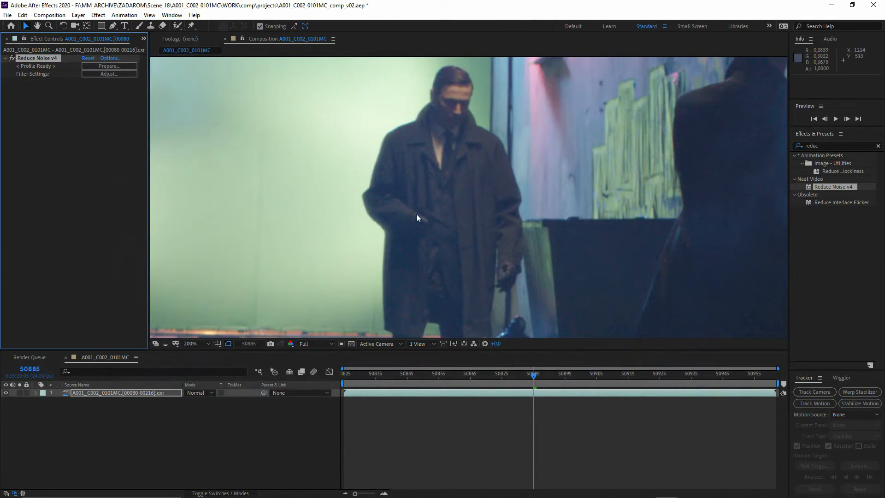
# - Switch Reduce Noise v4 off and examine the grain on the standing man's coat at 800% magnification
pyautogui.scroll(2, 416, 214)
pyautogui.scroll(1, 388, 204)
pyautogui.moveTo(388, 207); pyautogui.dragTo(437, 263)
pyautogui.click(12, 58)
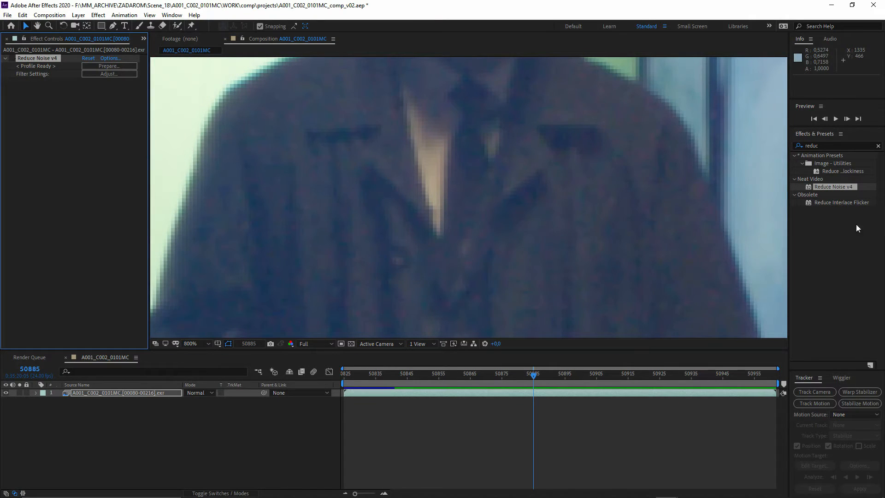
# - Apply Remove Grain to the footage layer with its Viewing Mode set to Final Output, and read its colour depth warning
pyautogui.hotkey('ctrl', '5')
pyautogui.write('remo')
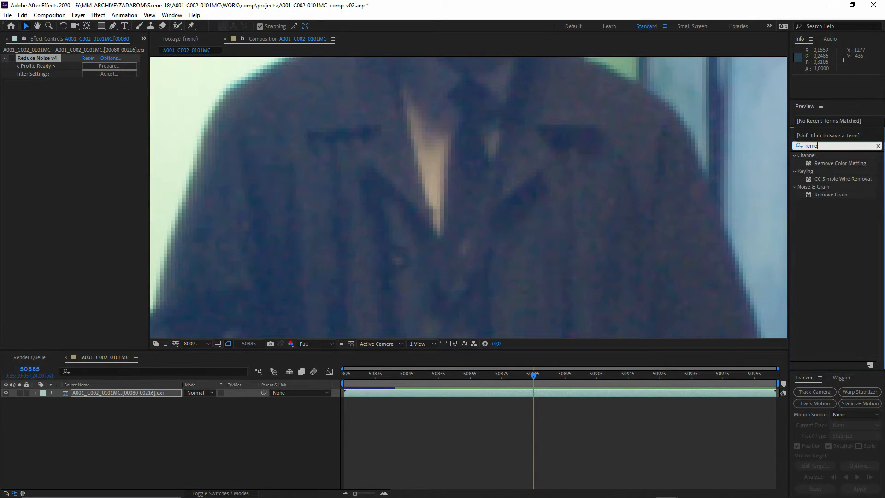
pyautogui.moveTo(836, 195); pyautogui.dragTo(330, 171)
pyautogui.click(95, 90)
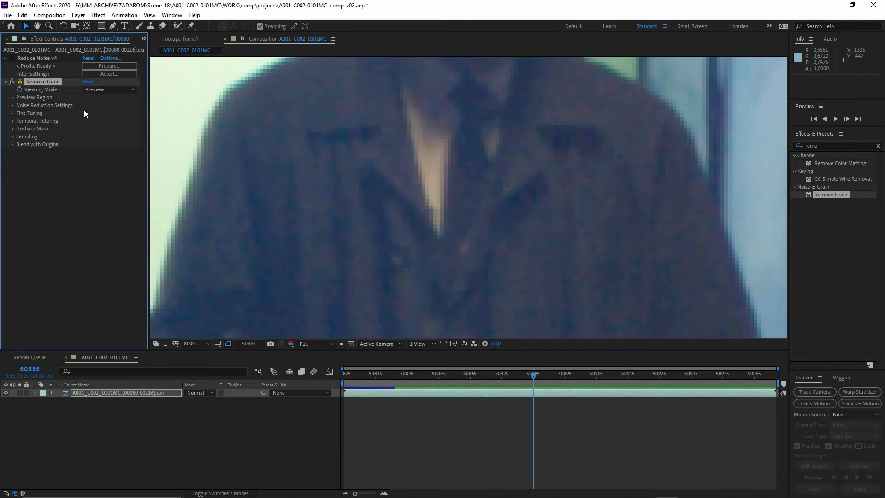
pyautogui.click(105, 130)
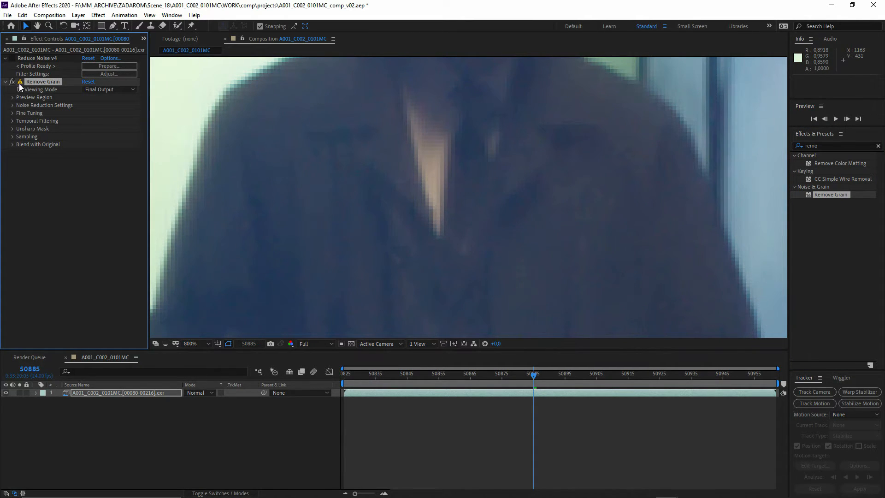
pyautogui.click(21, 82)
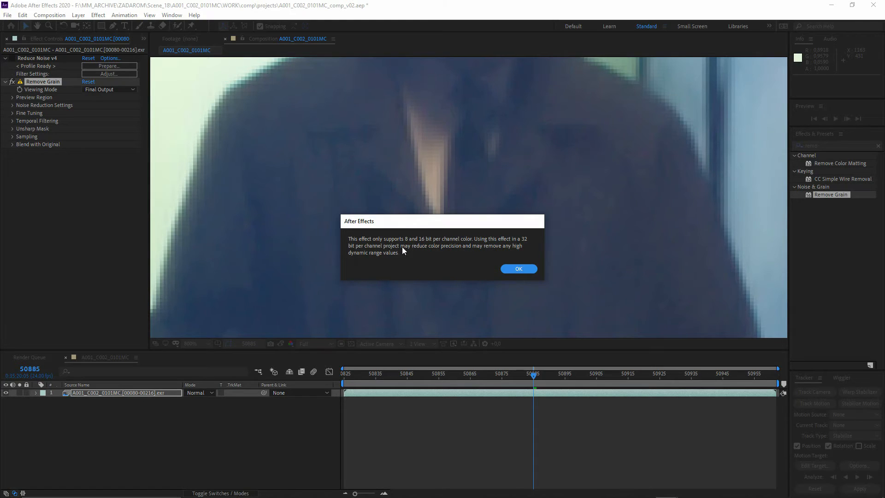
pyautogui.click(519, 269)
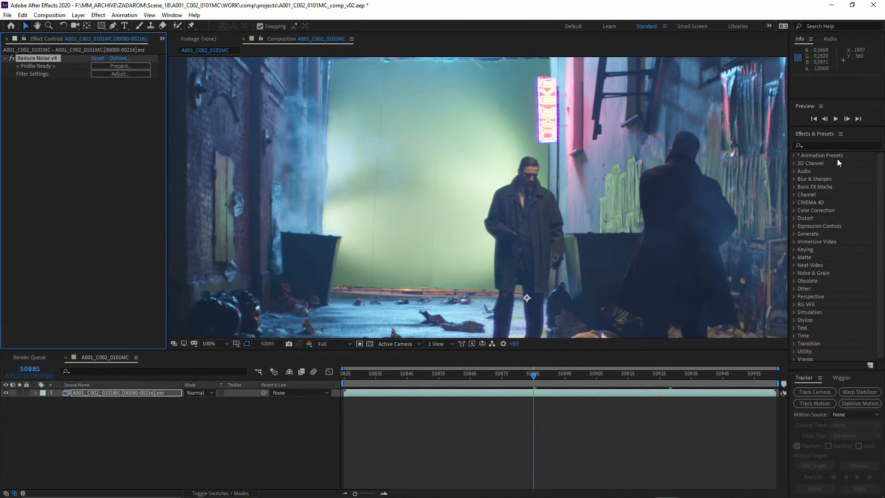
# - Search the available effects for "redu", and collapse the Reduce Noise v4 settings on the footage layer
pyautogui.click(837, 147)
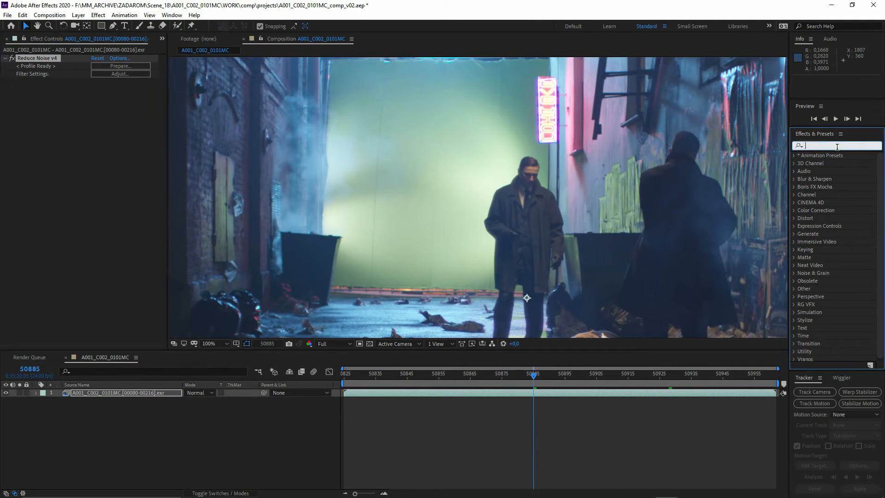
pyautogui.write('redu')
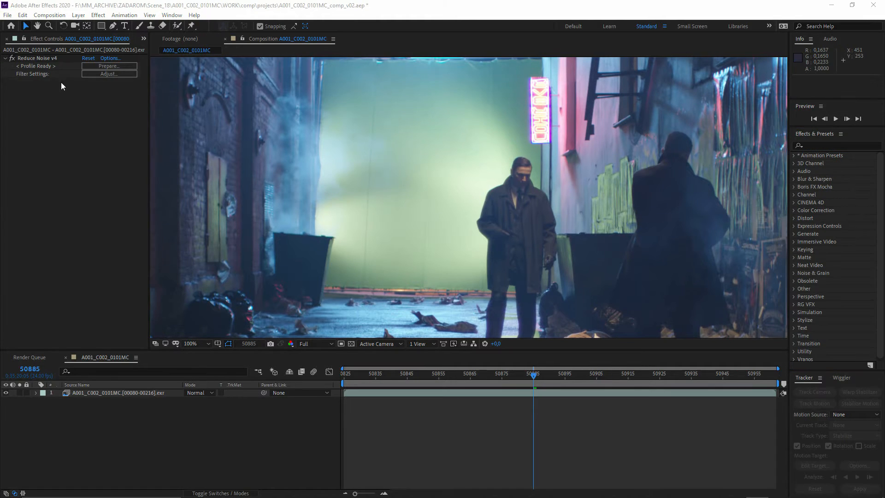
pyautogui.click(42, 60)
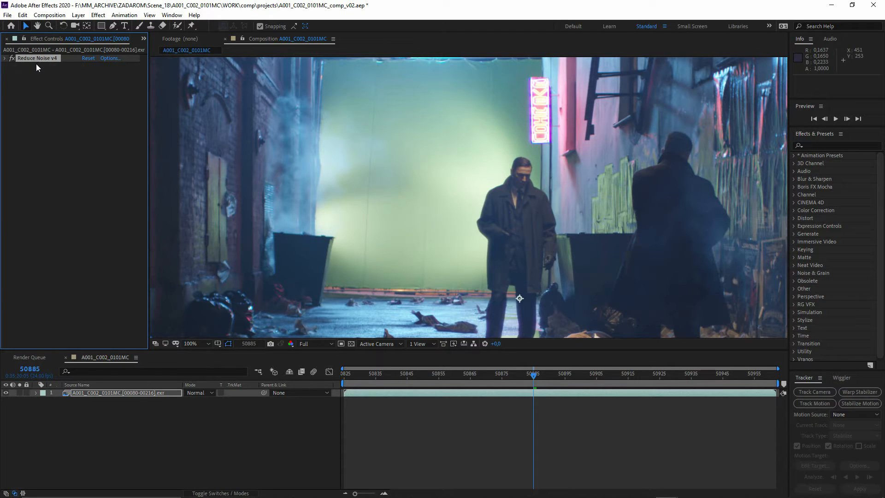
pyautogui.click(36, 63)
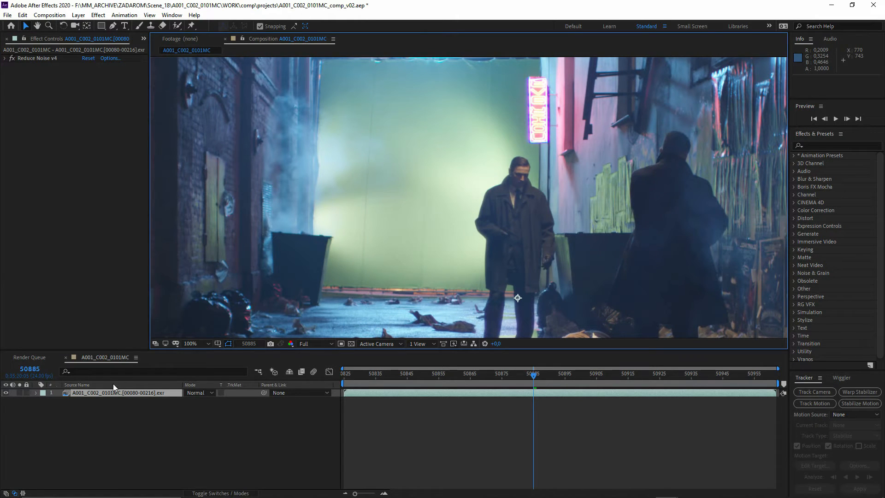
pyautogui.click(61, 86)
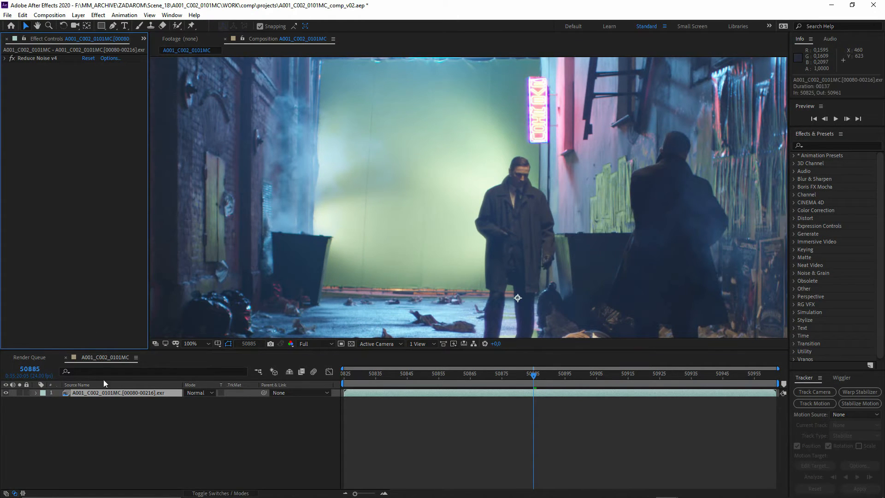
# - Pre-compose the footage layer as A001_C002_0101MC.denoised, moving all attributes into the new composition
pyautogui.click(100, 395)
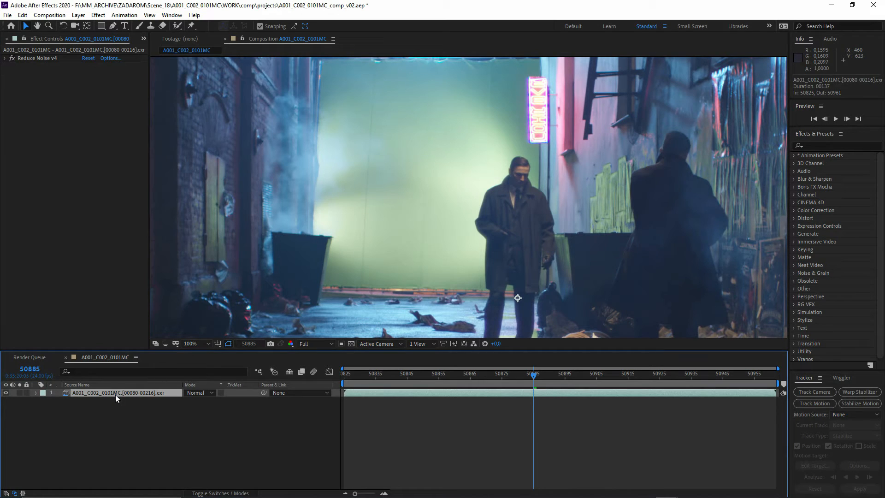
pyautogui.hotkey('ctrl', 'shift', 'c')
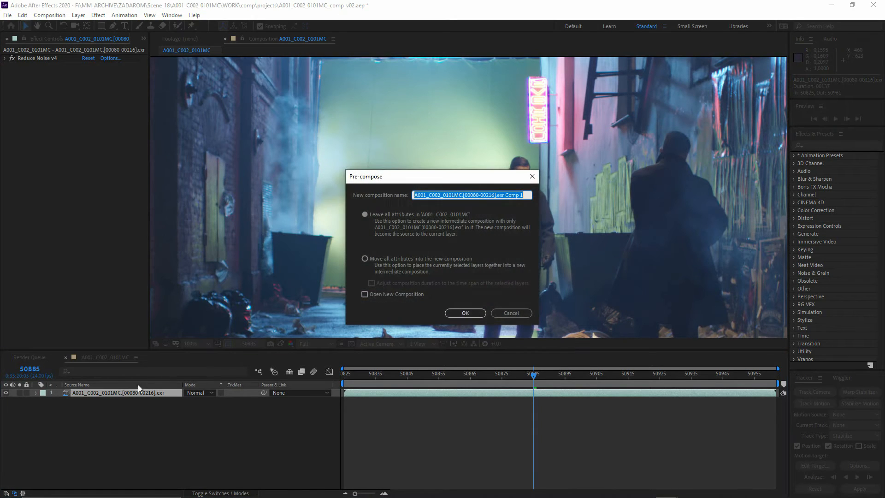
pyautogui.click(365, 259)
pyautogui.moveTo(463, 195); pyautogui.dragTo(692, 214)
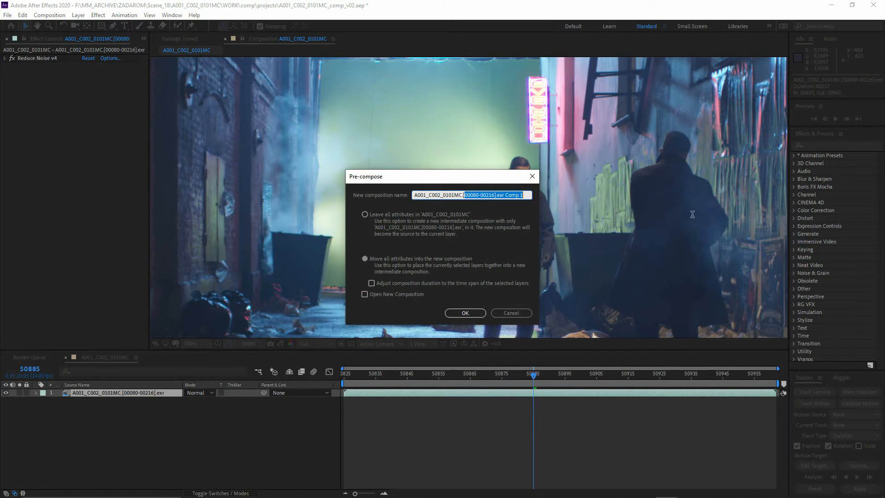
pyautogui.press('BackSpace')
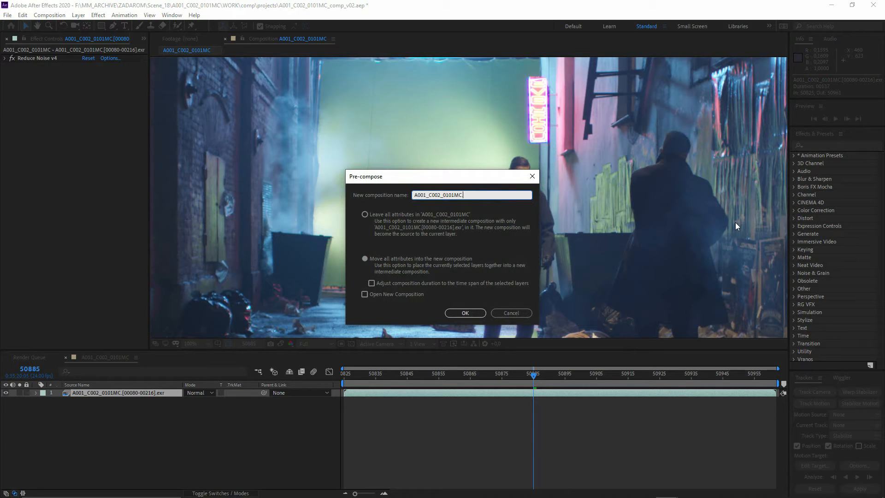
pyautogui.write('.denoised')
pyautogui.press('Return')
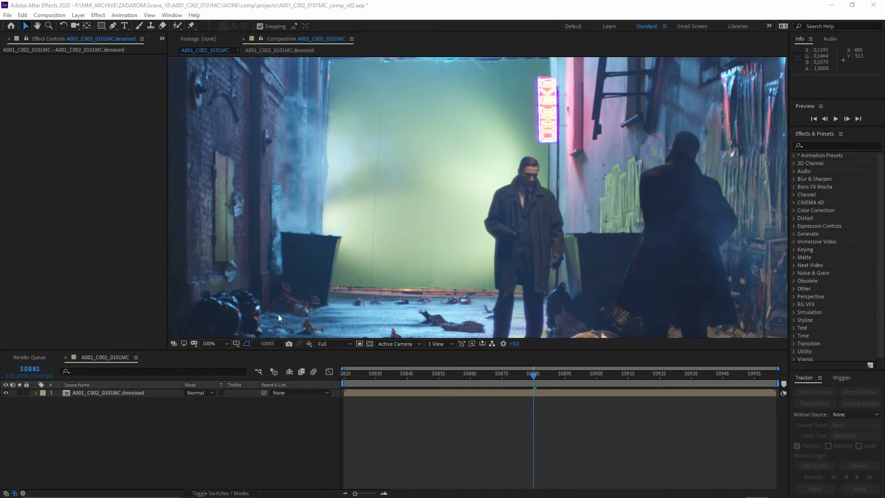
# - Examine the denoised image at 200% magnification and start Track Motion on the A001_C002_0101MC.denoised layer
pyautogui.click(119, 392)
pyautogui.scroll(4, 524, 217)
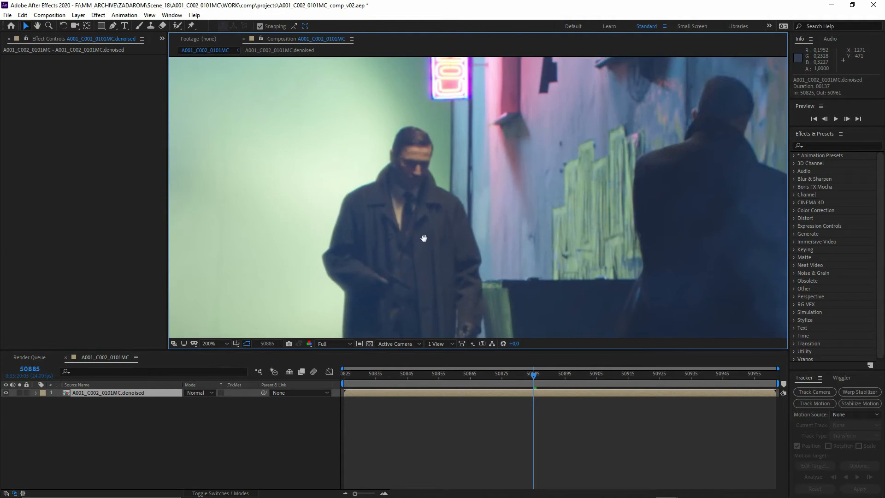
pyautogui.moveTo(501, 183); pyautogui.dragTo(392, 219)
pyautogui.scroll(-4, 310, 245)
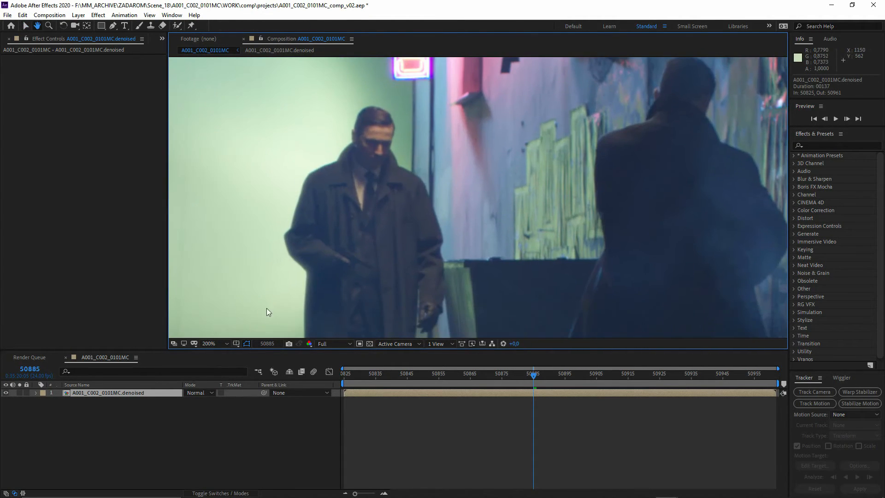
pyautogui.rightClick(113, 393)
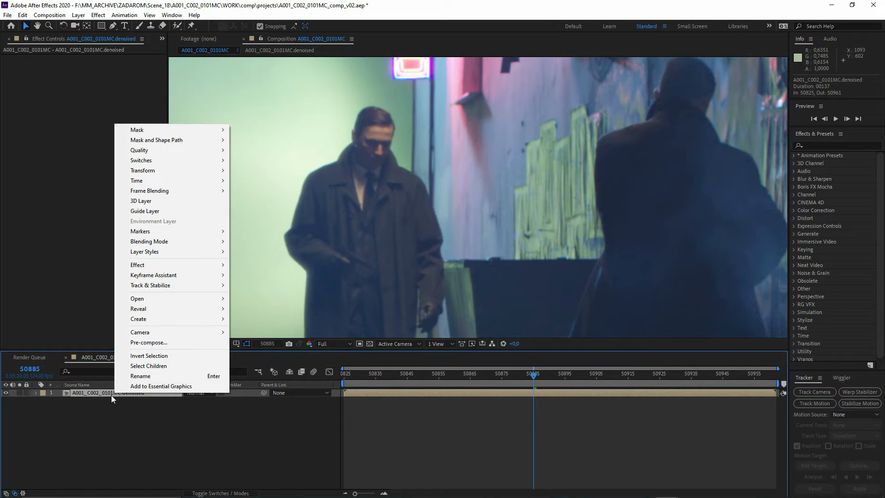
pyautogui.click(109, 416)
pyautogui.click(98, 394)
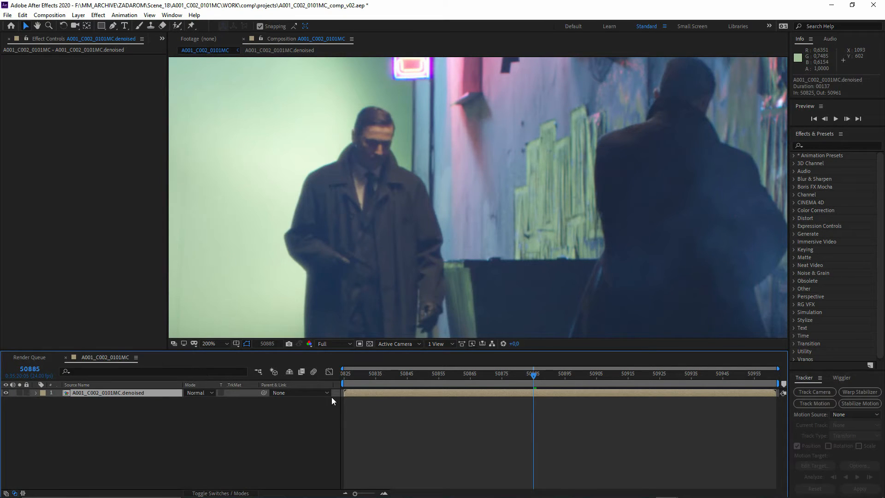
pyautogui.click(805, 402)
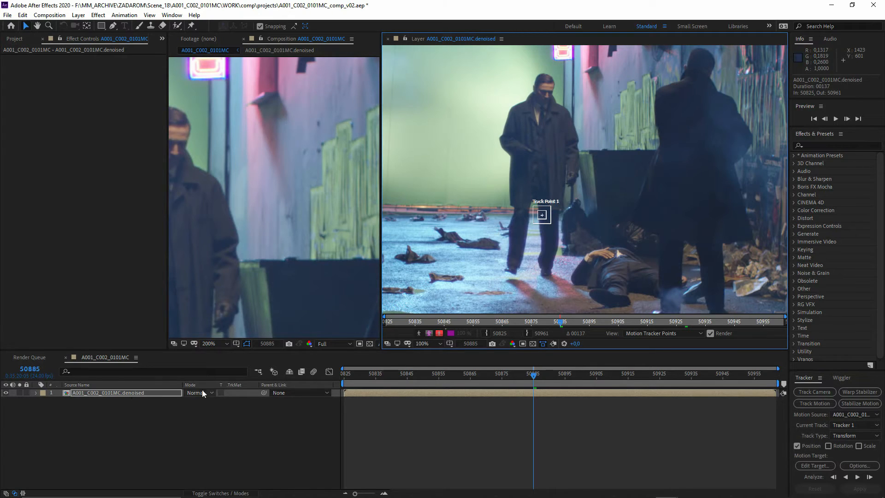
# - Enlarge the track point's feature region, place it over the hanging ladder, and fit the search region closely around it
pyautogui.moveTo(547, 220); pyautogui.dragTo(602, 262)
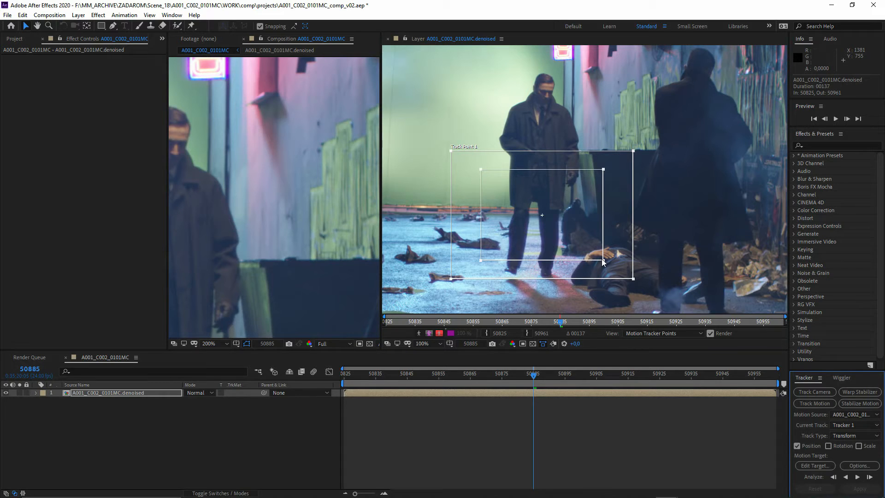
pyautogui.scroll(-2, 572, 251)
pyautogui.moveTo(571, 250); pyautogui.dragTo(607, 141)
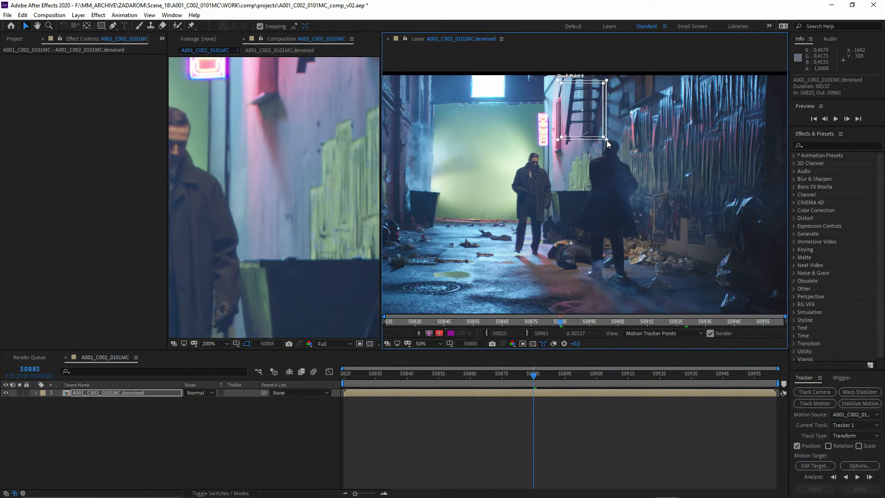
pyautogui.scroll(4, 547, 168)
pyautogui.scroll(2, 547, 168)
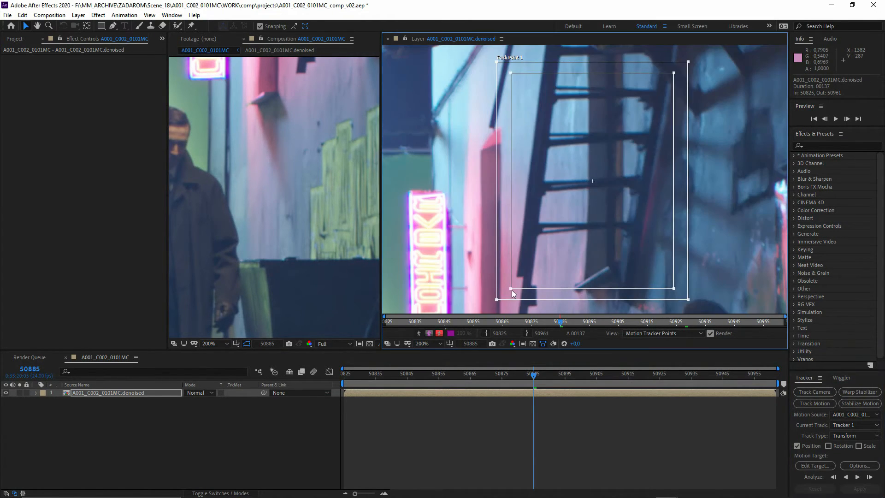
pyautogui.scroll(2, 498, 68)
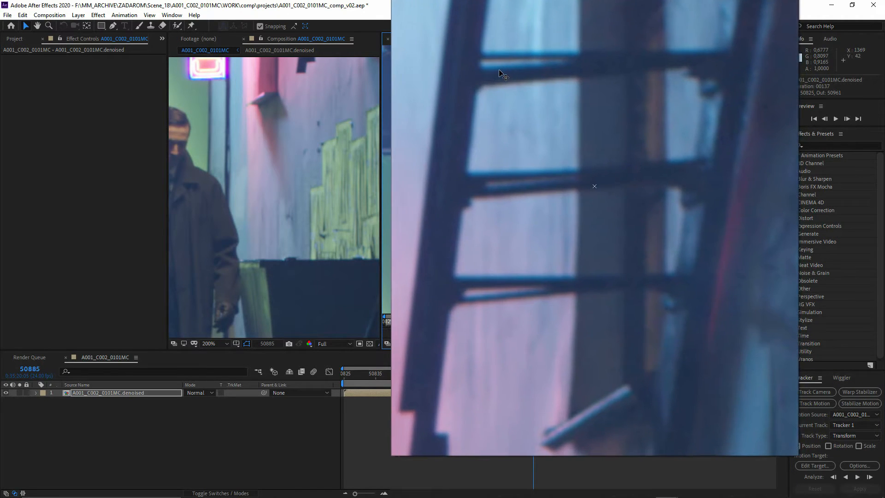
pyautogui.scroll(-2, 497, 68)
pyautogui.moveTo(498, 67); pyautogui.dragTo(509, 76)
pyautogui.moveTo(581, 236); pyautogui.dragTo(582, 199)
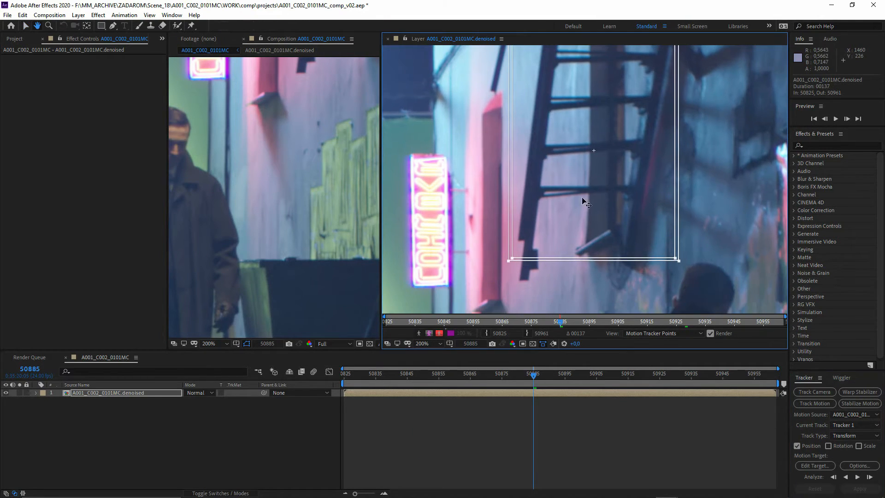
# - Extend and shift the track regions to cover the ladder's lower end, and go to frame 50947
pyautogui.moveTo(660, 250); pyautogui.dragTo(650, 224)
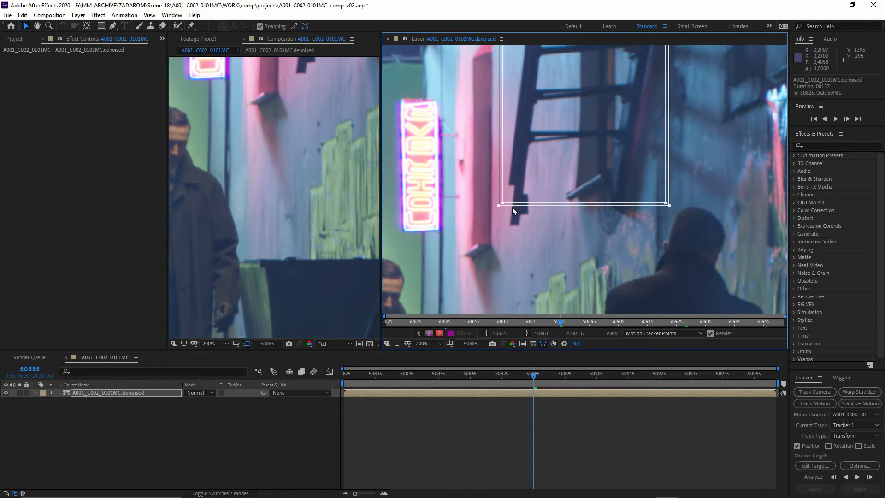
pyautogui.moveTo(512, 206); pyautogui.dragTo(500, 232)
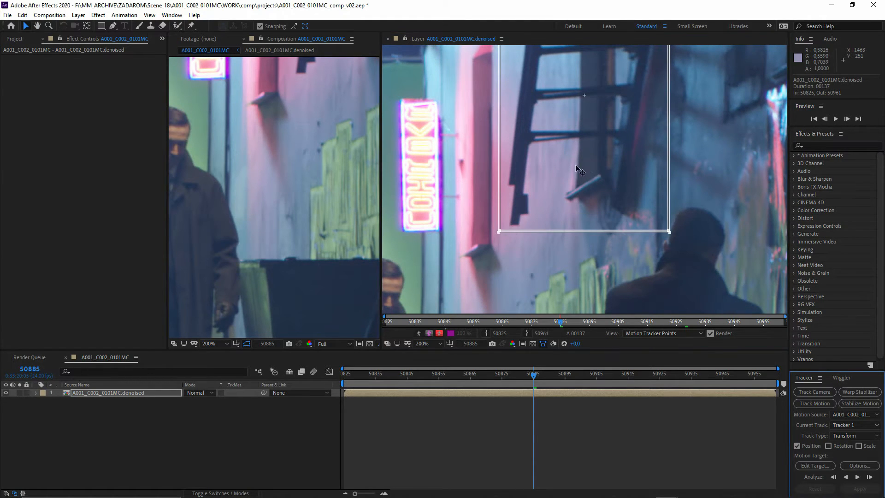
pyautogui.moveTo(578, 168); pyautogui.dragTo(551, 170)
pyautogui.moveTo(472, 234); pyautogui.dragTo(484, 234)
pyautogui.click(728, 374)
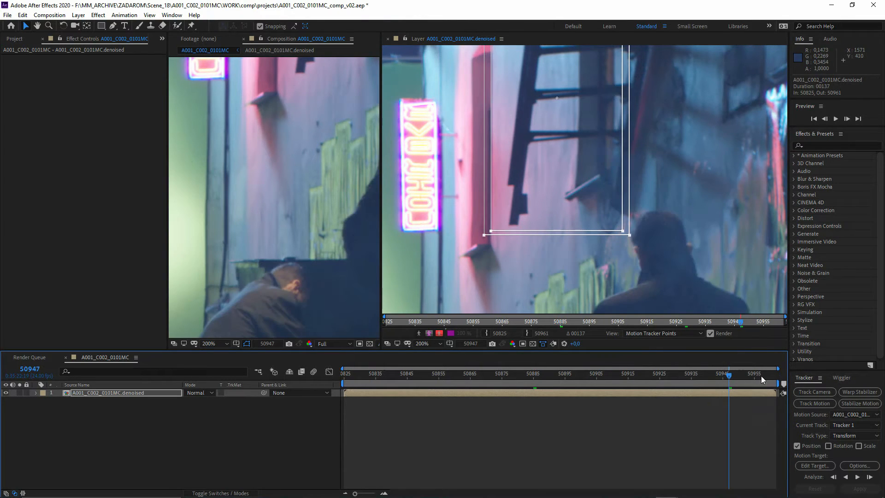
# - Return to frame 50825 and analyze the ladder track point forward through frame 50961
pyautogui.click(769, 377)
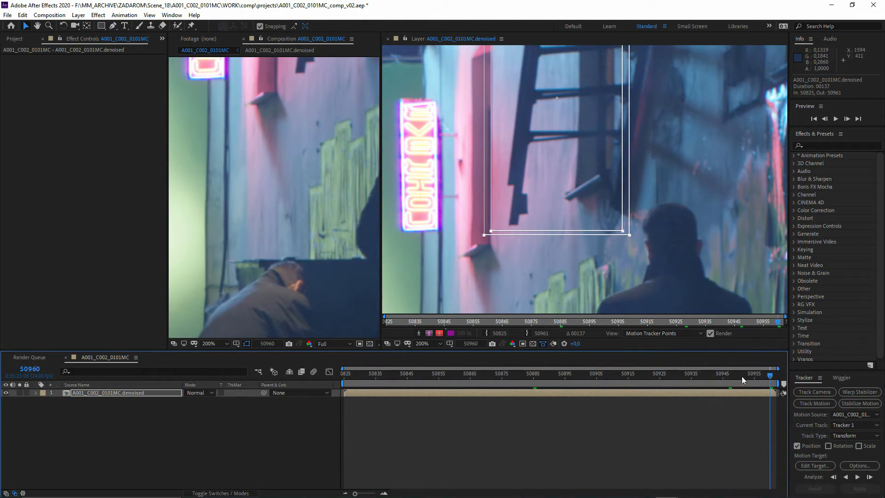
pyautogui.moveTo(743, 377); pyautogui.dragTo(343, 382)
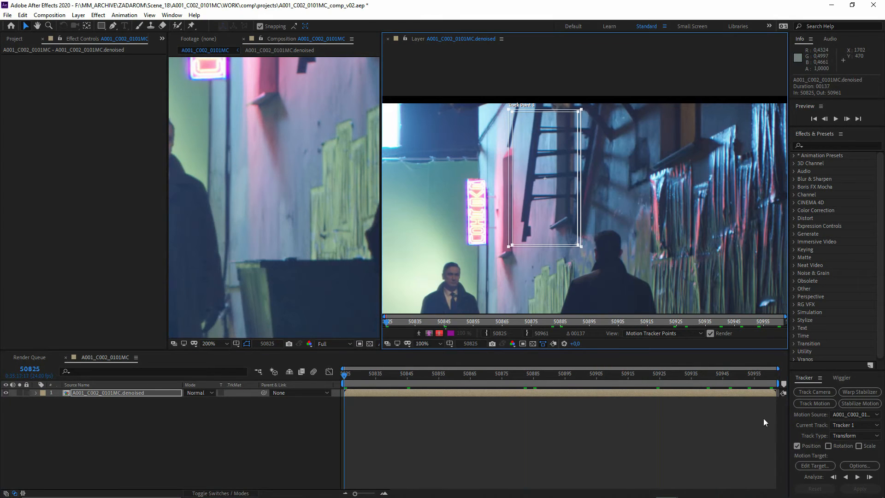
pyautogui.click(857, 477)
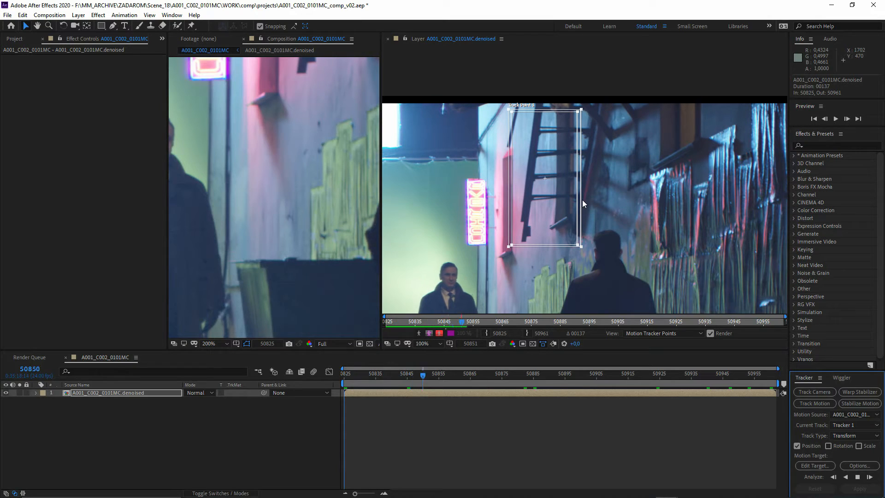
pyautogui.scroll(5, 582, 200)
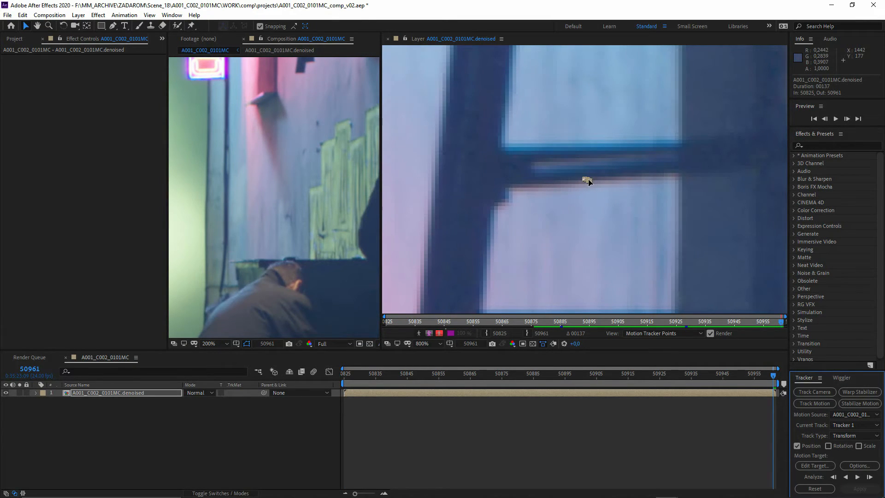
pyautogui.scroll(-5, 588, 181)
# - Set the track type to Stabilize with the A001_C002_0101MC.denoised layer as the motion target
pyautogui.rightClick(174, 425)
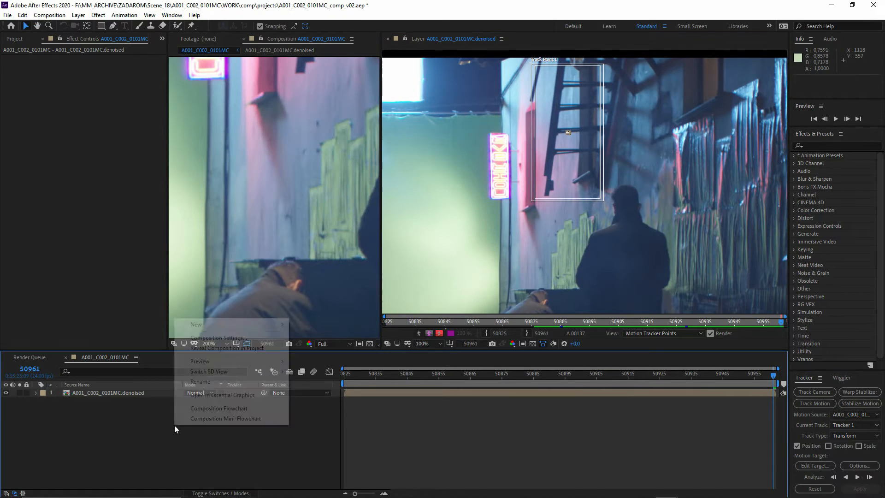
pyautogui.click(93, 393)
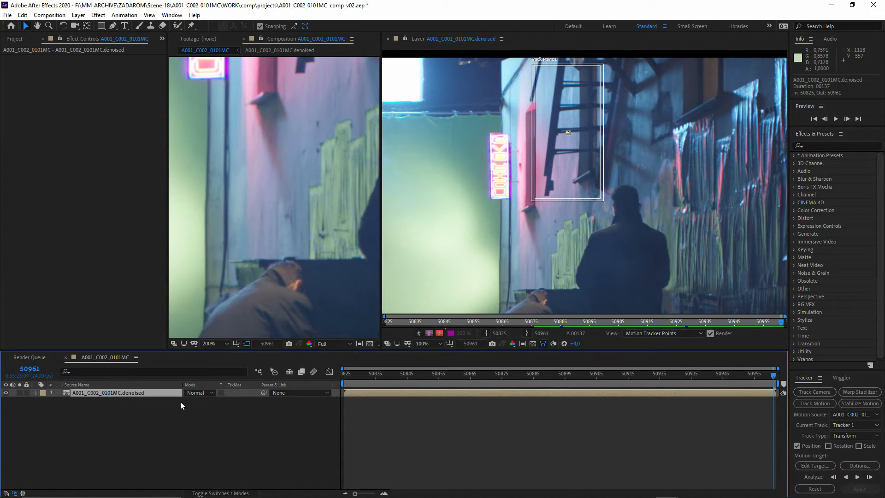
pyautogui.click(827, 437)
pyautogui.click(844, 436)
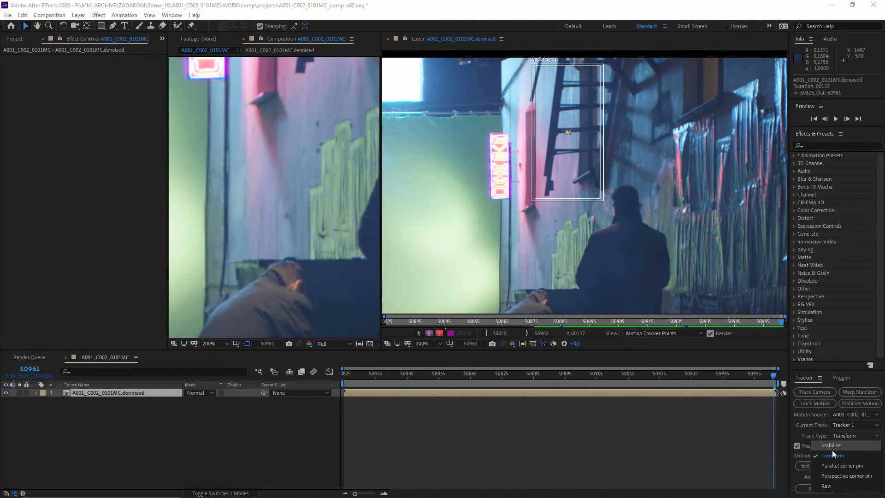
pyautogui.click(831, 449)
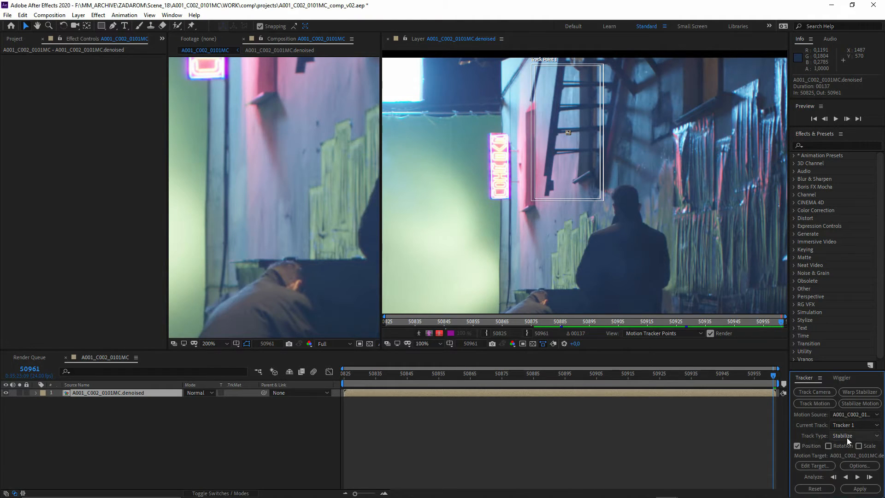
pyautogui.click(806, 464)
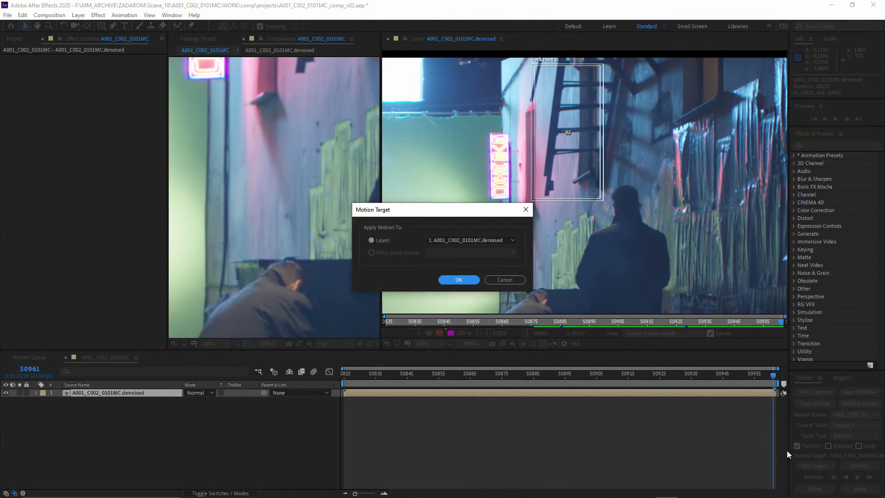
pyautogui.click(461, 278)
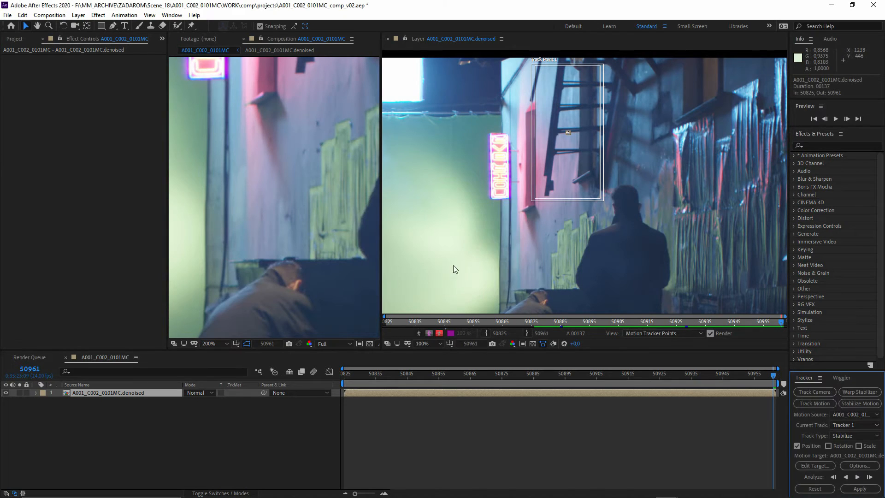
# - Apply the stabilization in X and Y, and select the layer's Anchor Point keyframes under its Transform properties
pyautogui.click(856, 490)
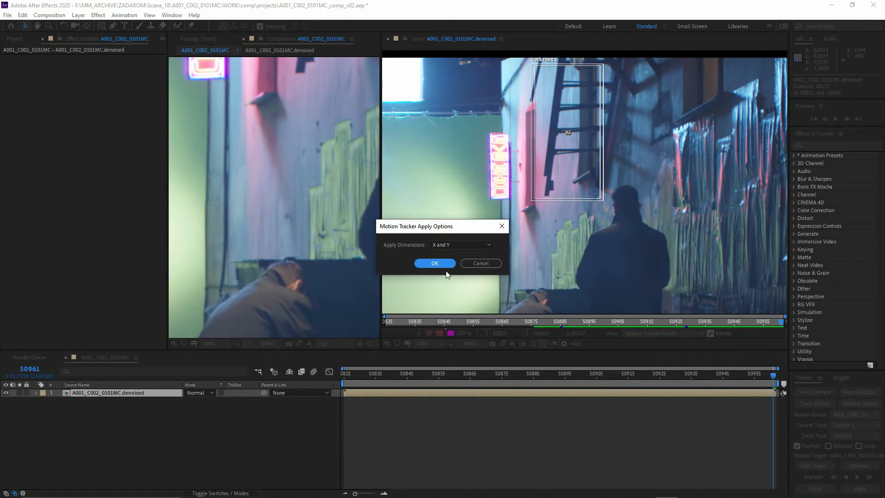
pyautogui.click(440, 264)
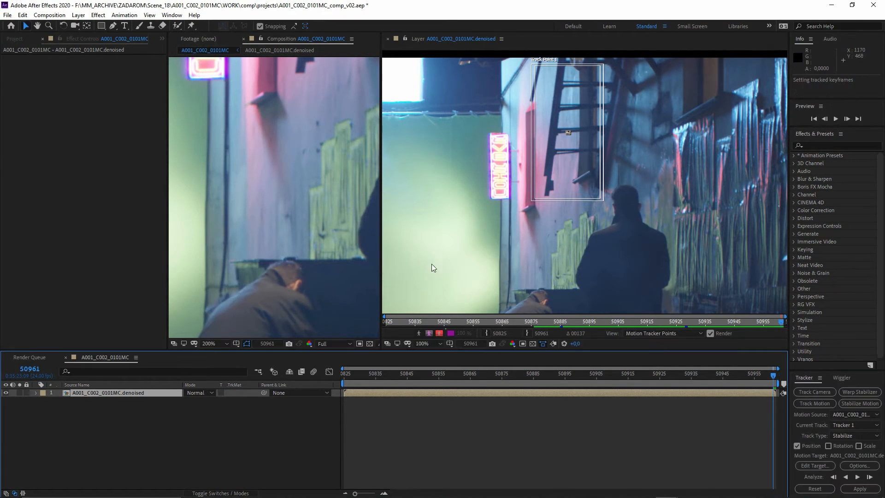
pyautogui.click(35, 393)
pyautogui.click(44, 409)
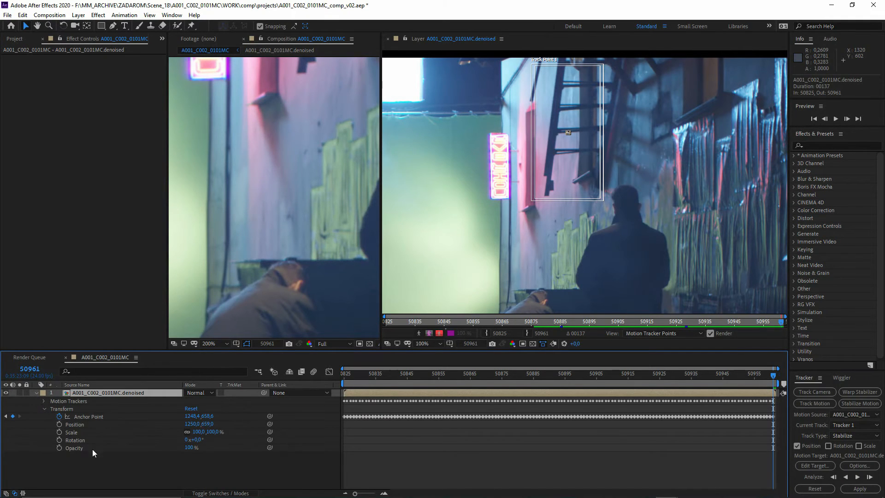
pyautogui.click(76, 417)
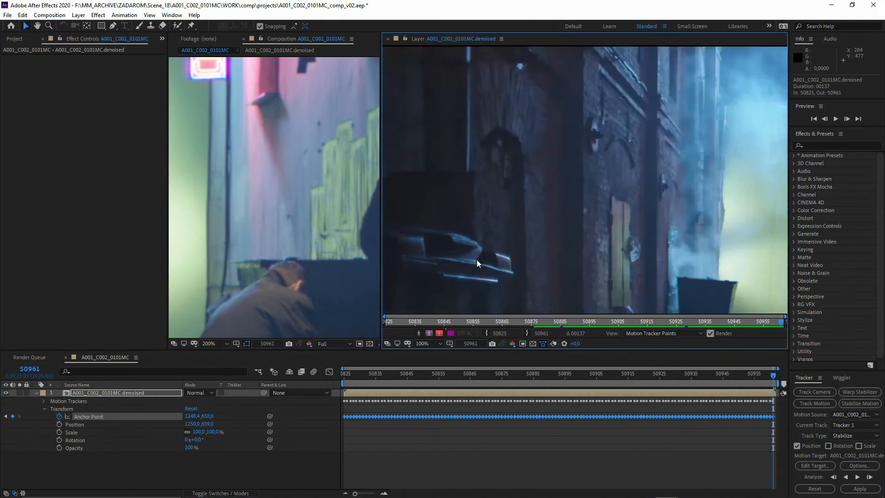
# - Close the layer view and scrub the stabilized composition from frame 50825 to 50961, examining the picture's edges and steadiness
pyautogui.press('Home')
pyautogui.click(388, 39)
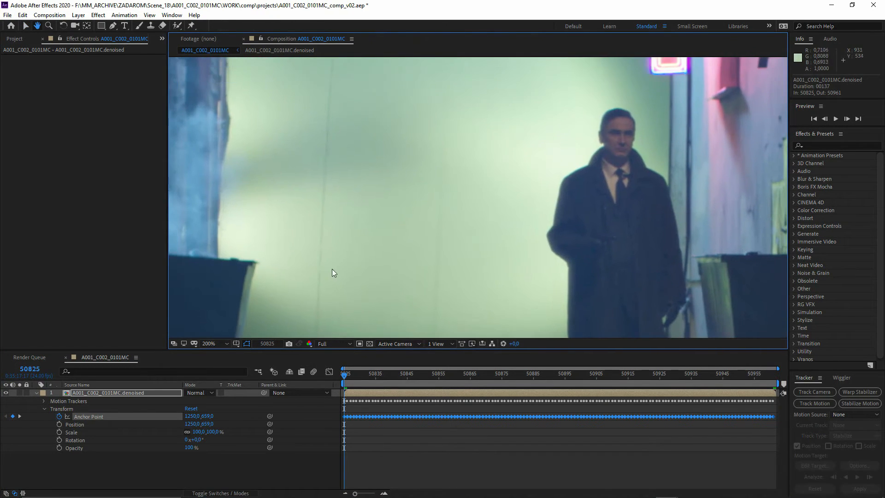
pyautogui.press('space')
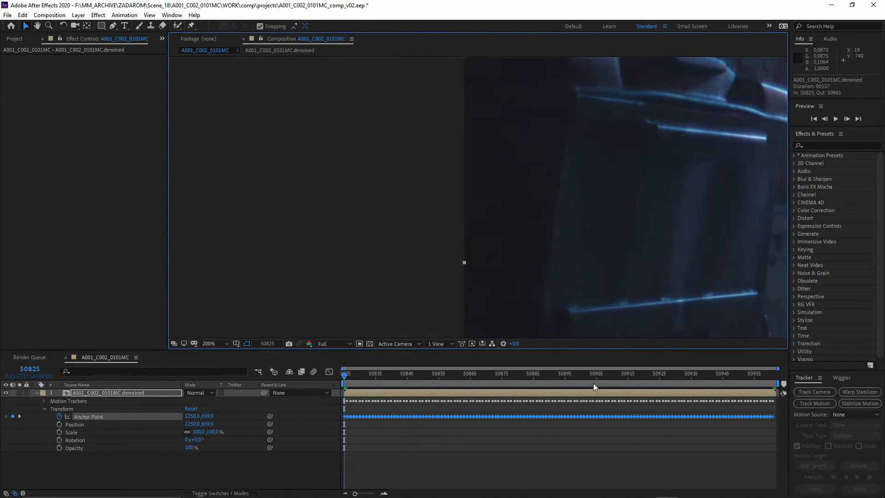
pyautogui.moveTo(593, 383); pyautogui.dragTo(790, 384)
pyautogui.moveTo(586, 379); pyautogui.dragTo(782, 379)
pyautogui.moveTo(514, 268); pyautogui.dragTo(471, 219)
pyautogui.scroll(-1, 613, 235)
pyautogui.scroll(-2, 613, 236)
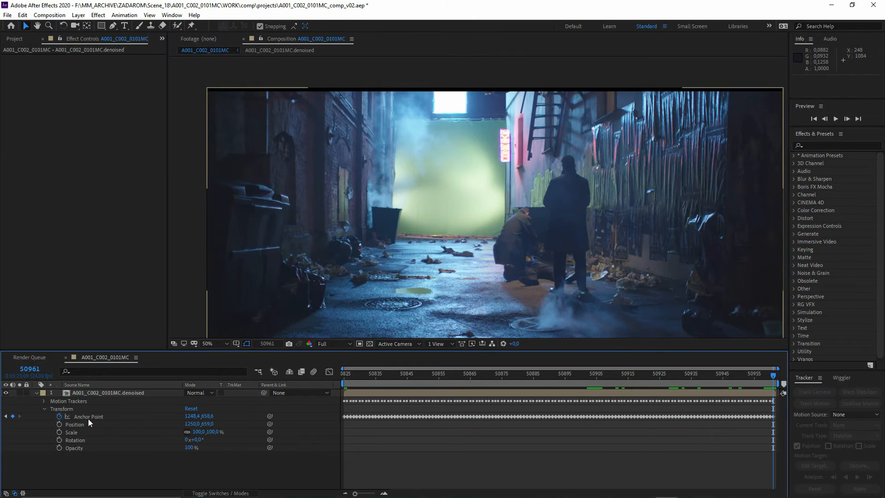
# - Copy the Anchor Point keyframes at frame 50825 and remove the Anchor Point animation from the A001_C002_0101MC.denoised layer
pyautogui.press('Home')
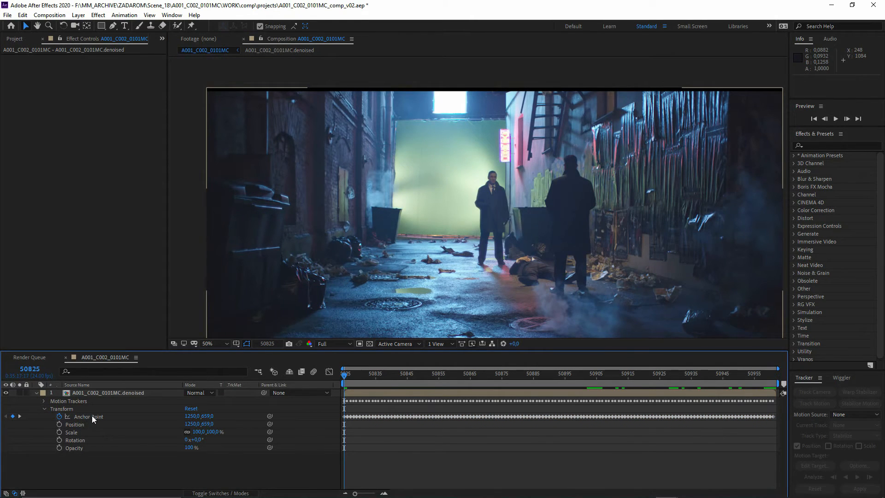
pyautogui.click(86, 416)
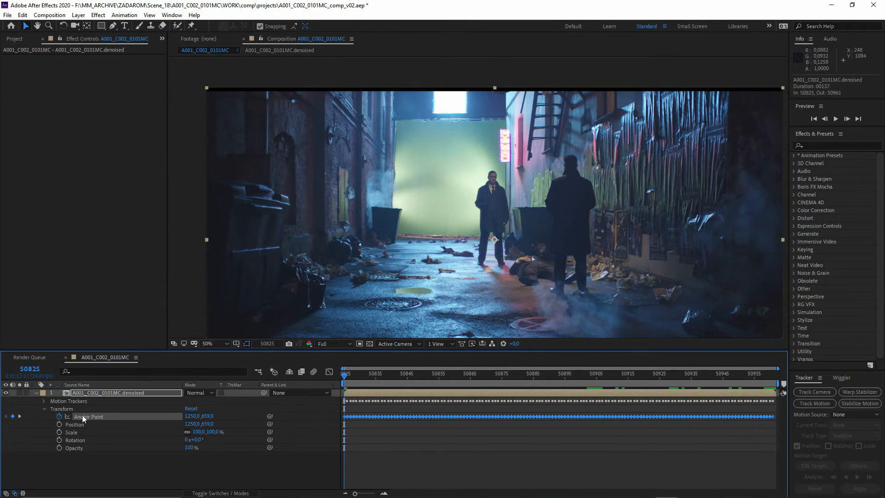
pyautogui.hotkey('ctrl', 'c')
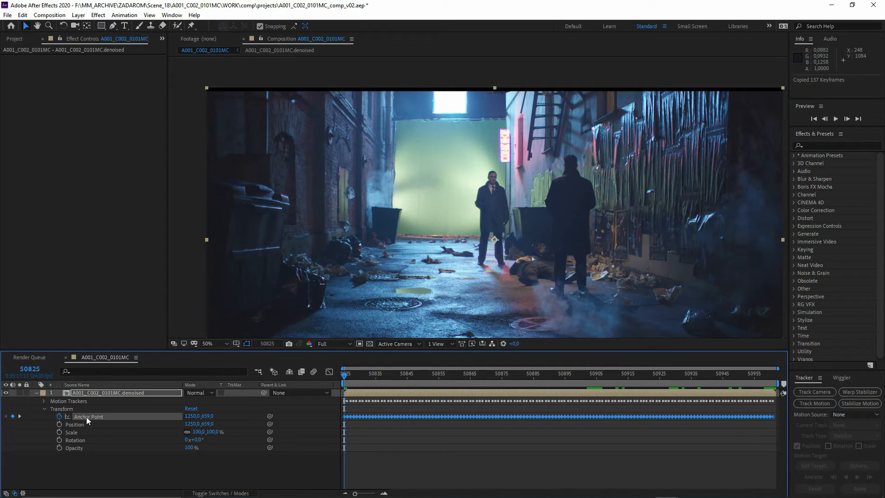
pyautogui.click(59, 416)
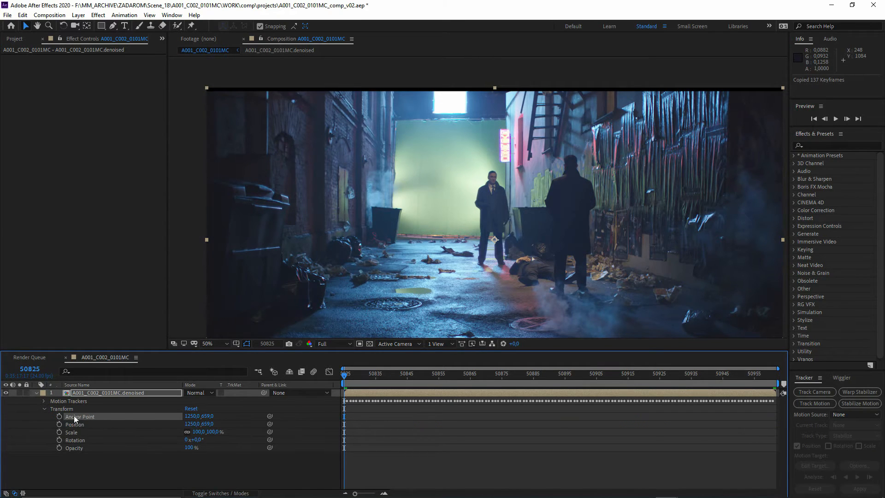
# - Paste the stabilization keyframes onto the EXR layer inside the A001_C002_0101MC.denoised composition and reveal its Transform properties
pyautogui.doubleClick(95, 393)
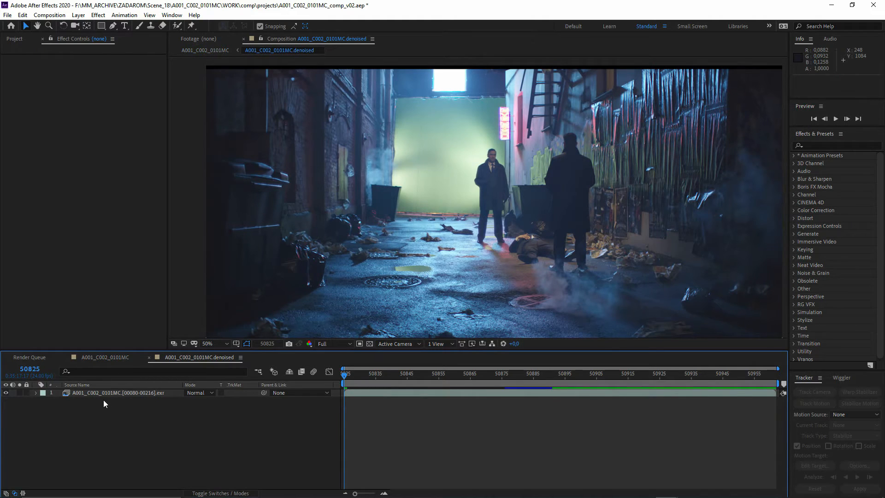
pyautogui.hotkey('ctrl', 'v')
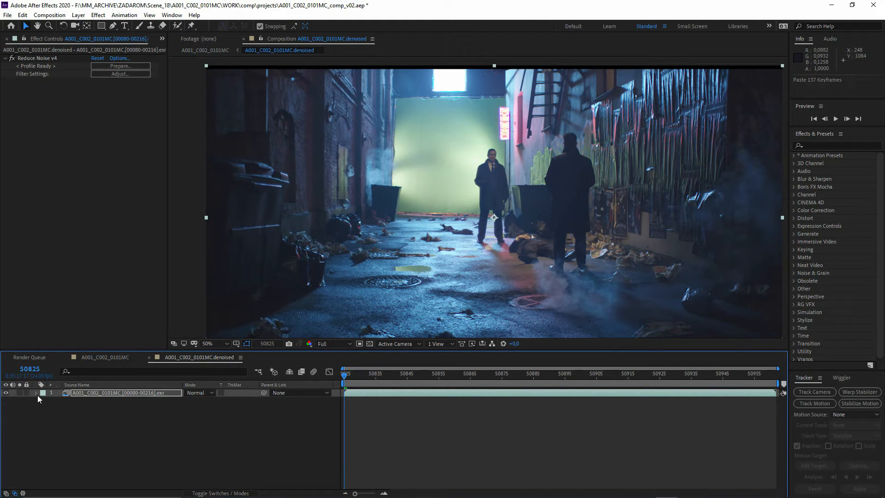
pyautogui.click(36, 393)
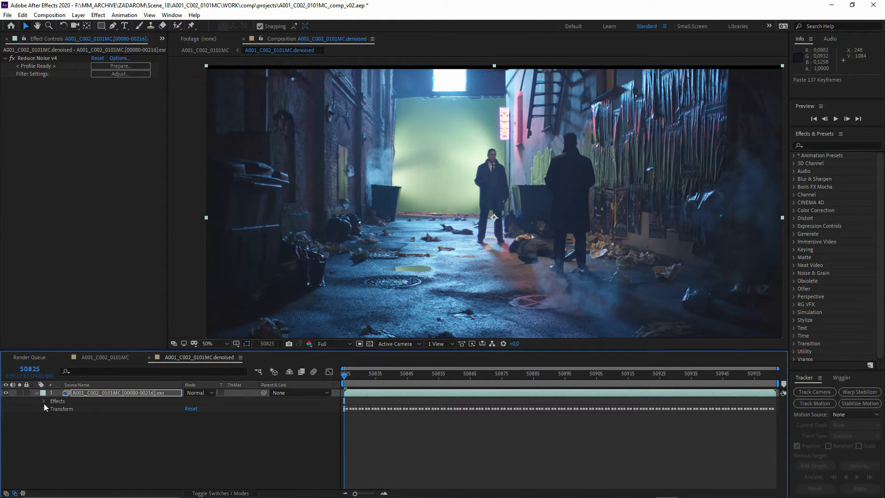
pyautogui.click(44, 407)
# - Scrub the denoised composition to frame 50941 and examine the picture's side edge in the A001_C002_0101MC composition
pyautogui.moveTo(438, 373); pyautogui.dragTo(565, 371)
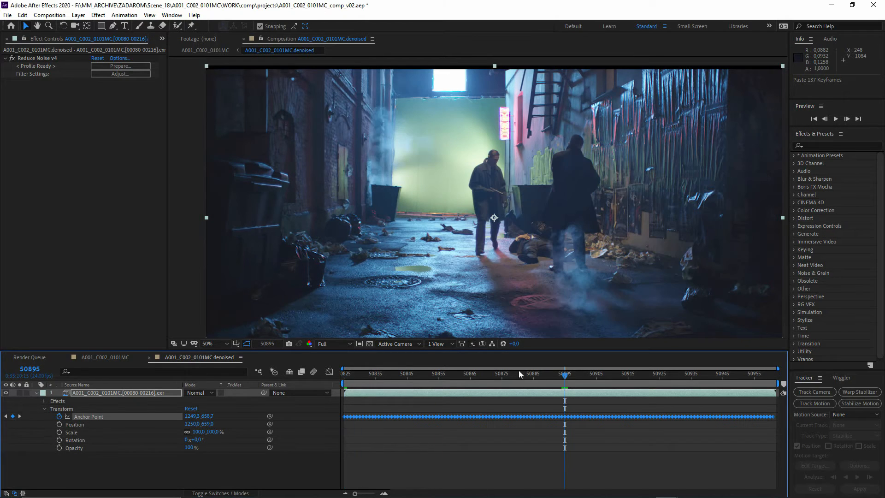
pyautogui.moveTo(241, 284); pyautogui.dragTo(460, 246)
pyautogui.scroll(1, 460, 246)
pyautogui.moveTo(581, 371); pyautogui.dragTo(710, 370)
pyautogui.click(216, 51)
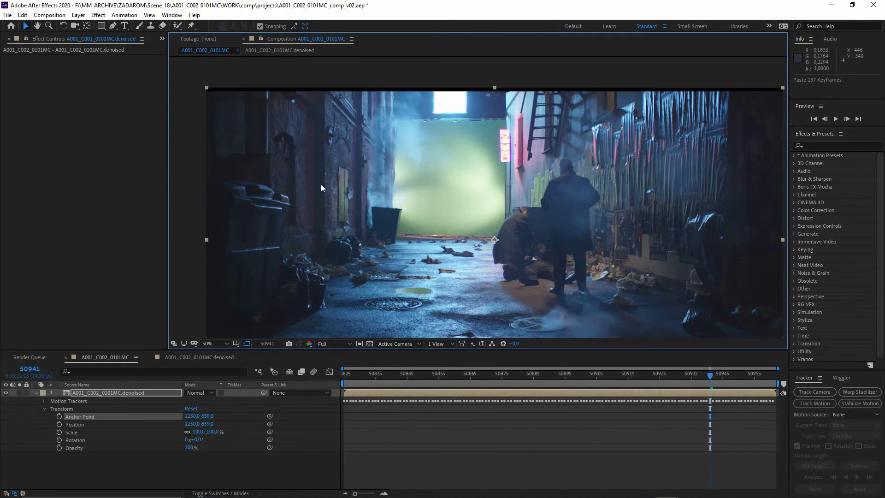
pyautogui.moveTo(256, 278); pyautogui.dragTo(320, 272)
pyautogui.scroll(1, 320, 272)
pyautogui.moveTo(236, 232); pyautogui.dragTo(331, 238)
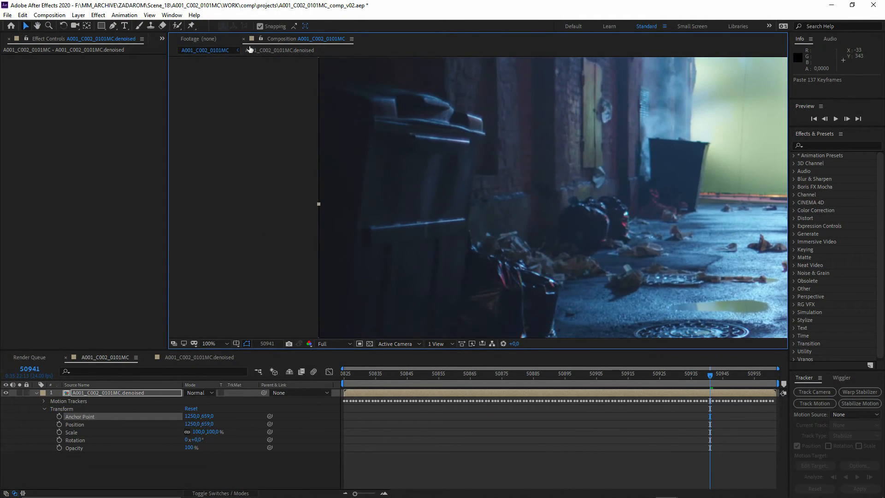
# - Examine the EXR layer's side edge in the denoised composition at up to 800% magnification, scrubbing through to frame 50961
pyautogui.click(251, 51)
pyautogui.scroll(2, 264, 230)
pyautogui.moveTo(309, 207); pyautogui.dragTo(435, 225)
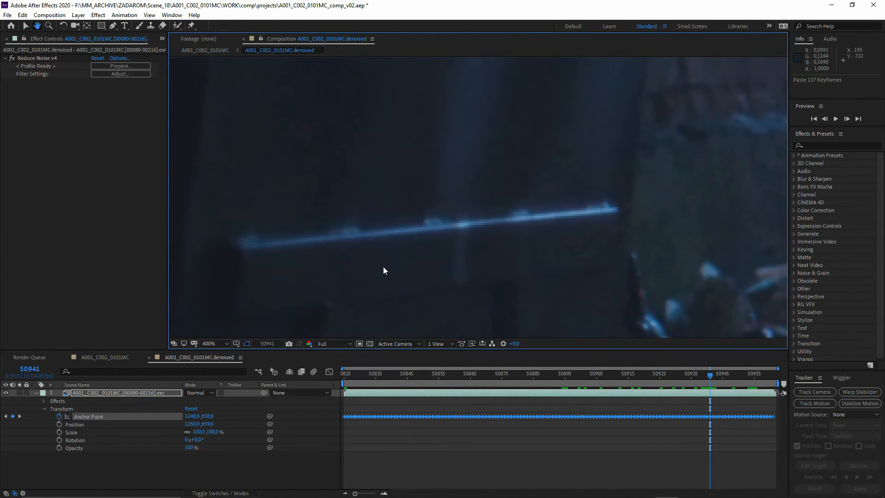
pyautogui.moveTo(383, 266); pyautogui.dragTo(541, 278)
pyautogui.moveTo(363, 374); pyautogui.dragTo(773, 385)
pyautogui.scroll(1, 388, 247)
pyautogui.press('v')
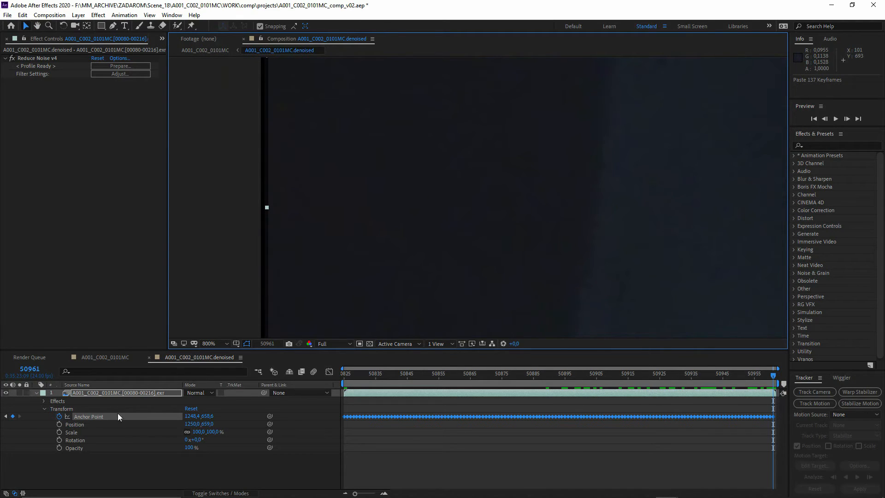
# - Set the EXR layer's Scale to 100,2% to cover the edge gap left by stabilization
pyautogui.click(75, 431)
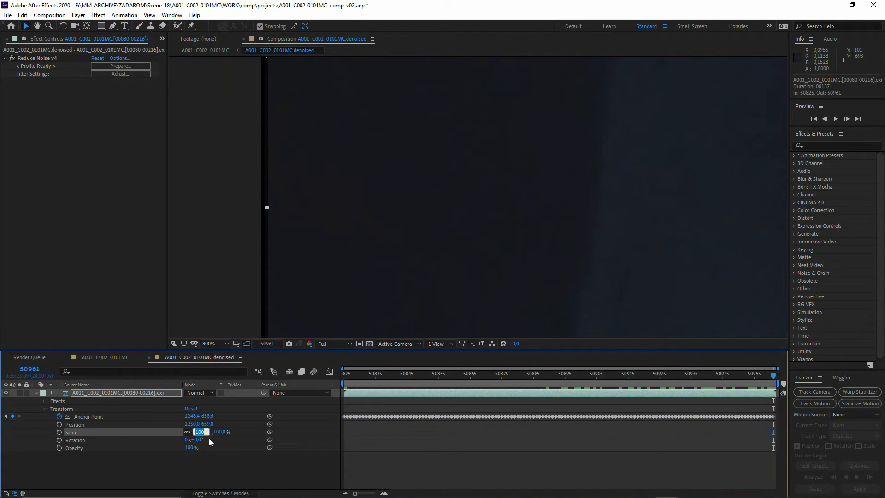
pyautogui.click(216, 466)
pyautogui.click(200, 432)
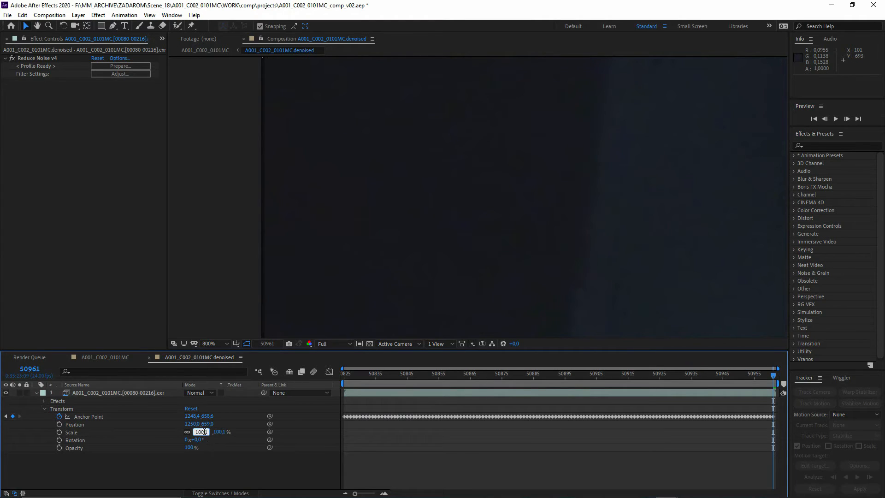
pyautogui.write('100,2')
pyautogui.press('Return')
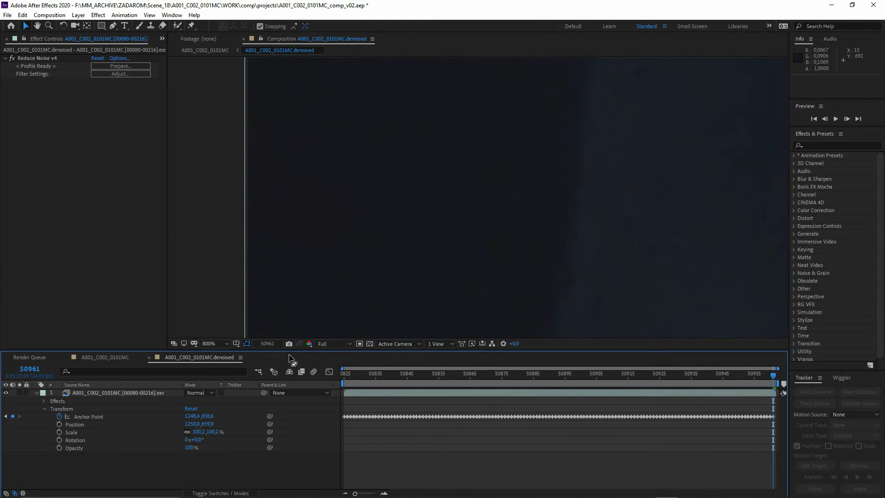
# - Try the viewer at Quarter resolution and with Adaptive Resolution previews, returning to Full resolution and Off (Final Quality)
pyautogui.click(342, 343)
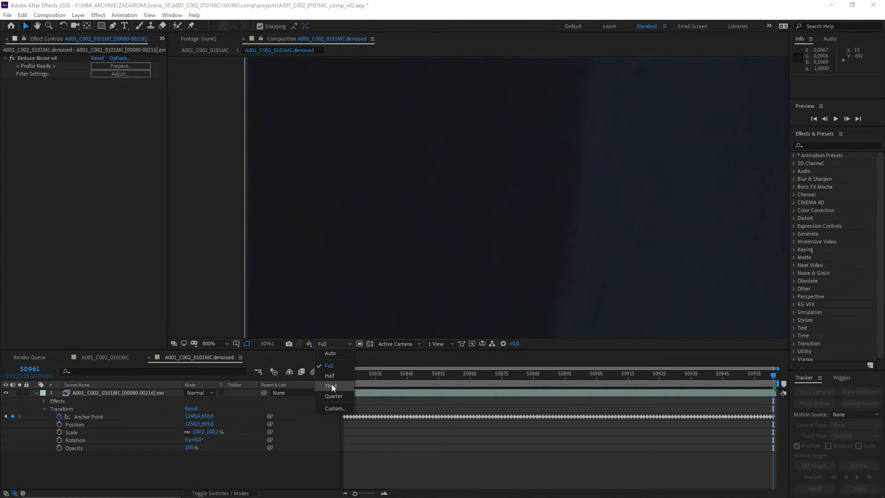
pyautogui.click(333, 396)
pyautogui.click(334, 343)
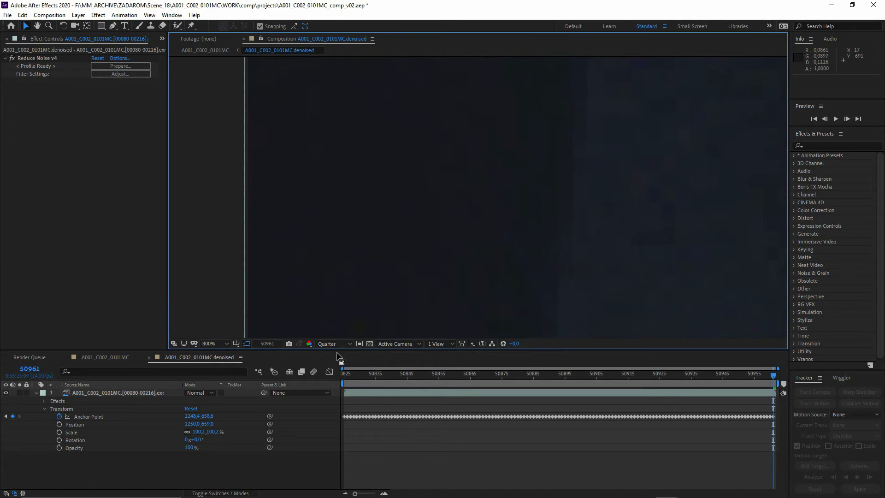
pyautogui.click(330, 366)
pyautogui.click(472, 345)
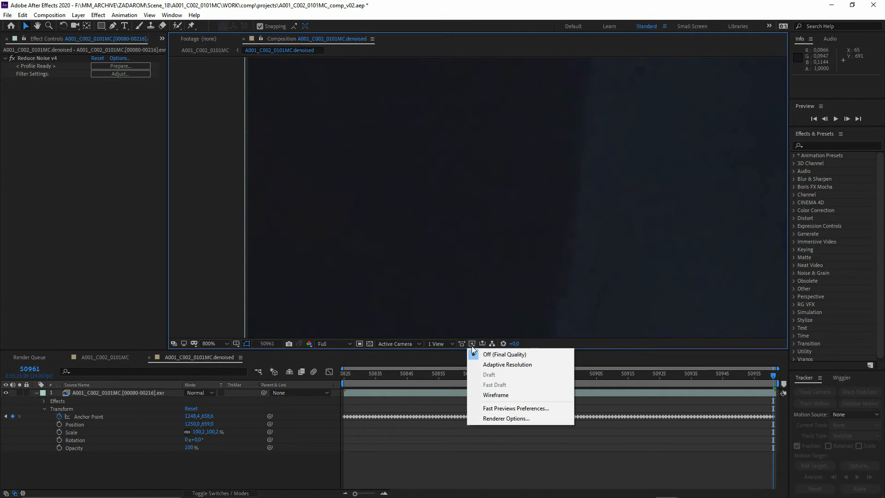
pyautogui.click(504, 365)
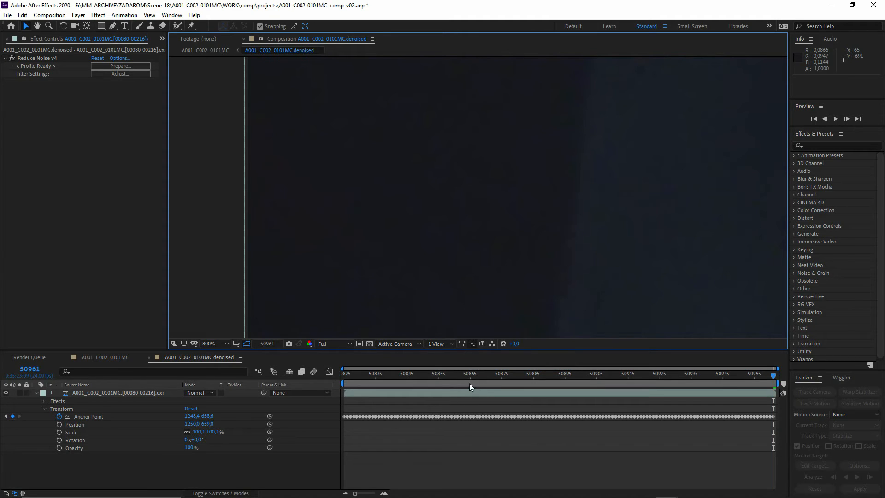
pyautogui.click(472, 343)
pyautogui.click(488, 354)
# - Collapse the EXR layer's properties, return to the A001_C002_0101MC composition and collapse the denoised layer's properties there
pyautogui.click(141, 459)
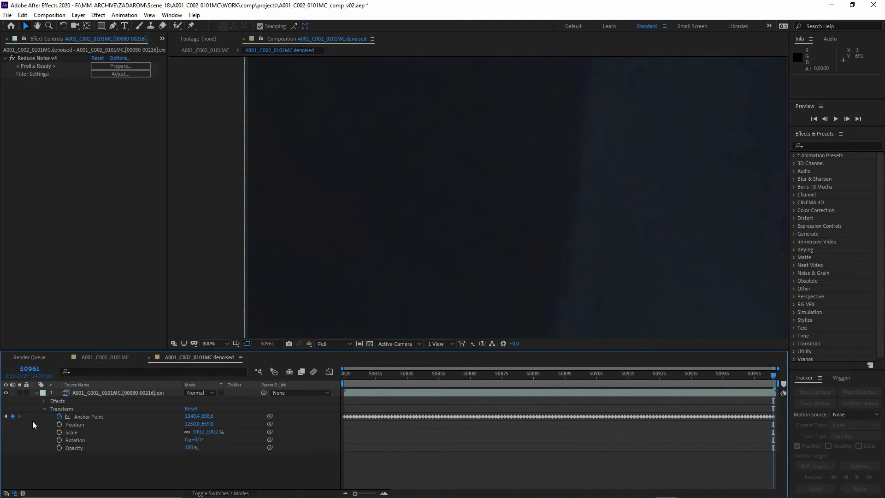
pyautogui.click(36, 393)
pyautogui.click(205, 50)
pyautogui.scroll(-2, 476, 300)
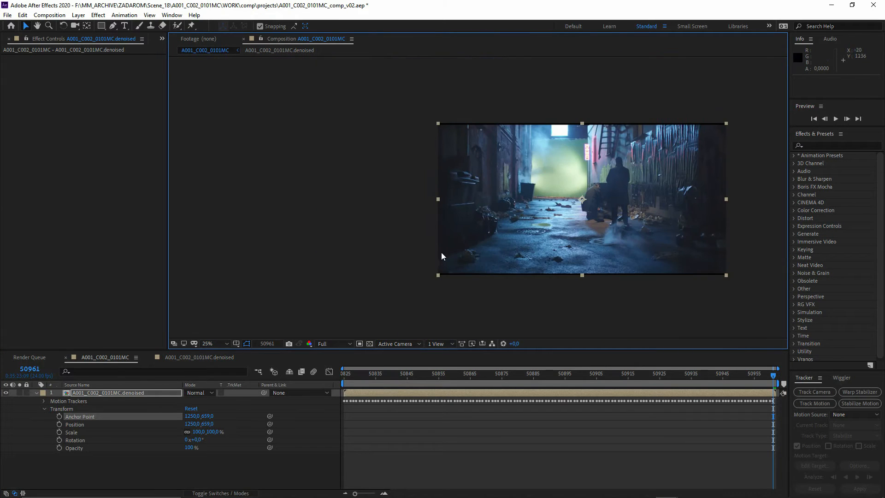
pyautogui.moveTo(459, 243); pyautogui.dragTo(366, 250)
pyautogui.click(37, 393)
# - Examine the picture's lower edge on the last frame of the A001_C002_0101MC composition at up to 400% magnification
pyautogui.scroll(1, 424, 248)
pyautogui.scroll(2, 552, 225)
pyautogui.click(462, 374)
pyautogui.press('Home')
pyautogui.press('End')
pyautogui.scroll(1, 477, 290)
pyautogui.scroll(-2, 438, 274)
pyautogui.moveTo(451, 314); pyautogui.dragTo(390, 102)
pyautogui.scroll(2, 331, 254)
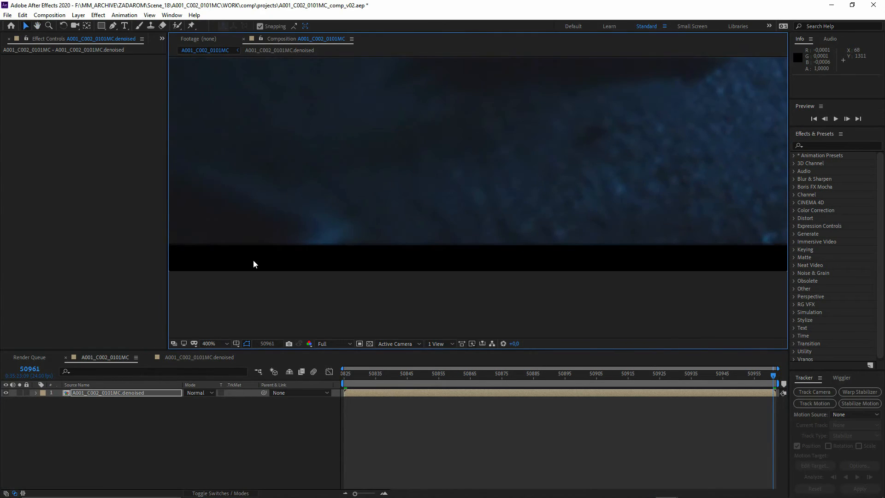
pyautogui.moveTo(253, 259); pyautogui.dragTo(355, 247)
pyautogui.scroll(-6, 395, 263)
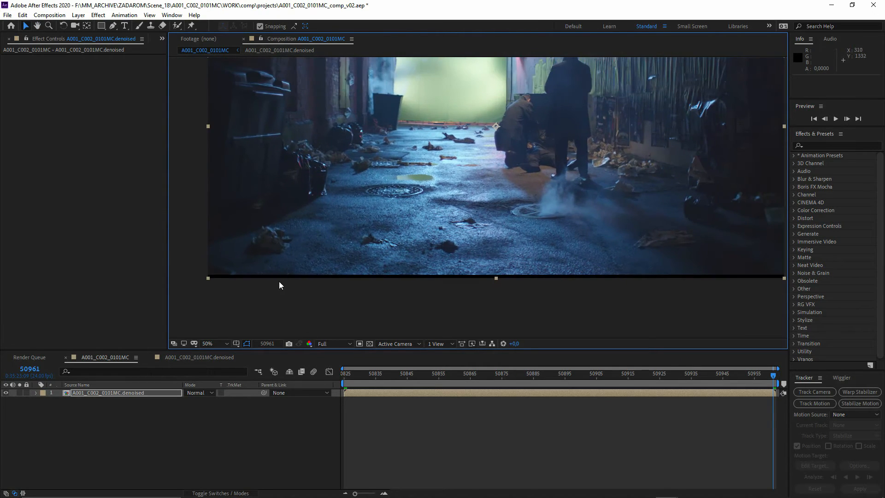
pyautogui.scroll(-2, 279, 282)
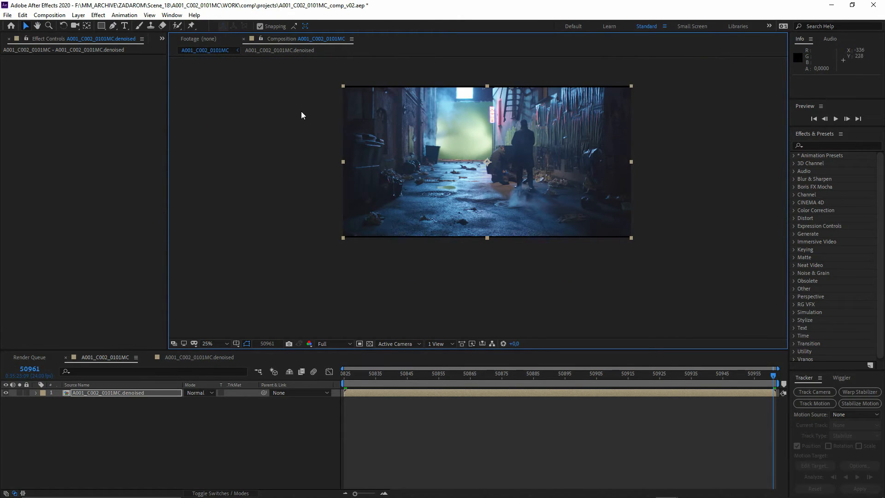
# - Deselect the denoised layer and examine both side edges of the picture at 50% magnification
pyautogui.click(383, 293)
pyautogui.moveTo(409, 254); pyautogui.dragTo(543, 259)
pyautogui.scroll(2, 382, 293)
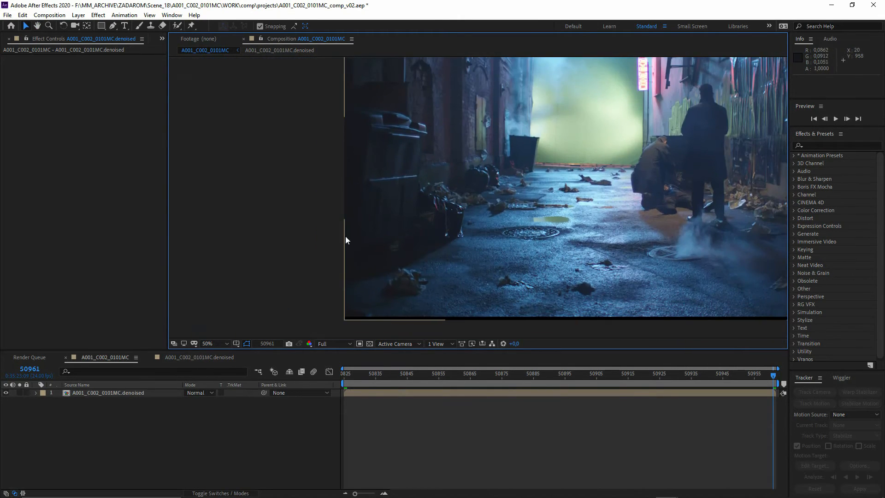
pyautogui.moveTo(599, 239); pyautogui.dragTo(470, 291)
pyautogui.moveTo(702, 208); pyautogui.dragTo(520, 202)
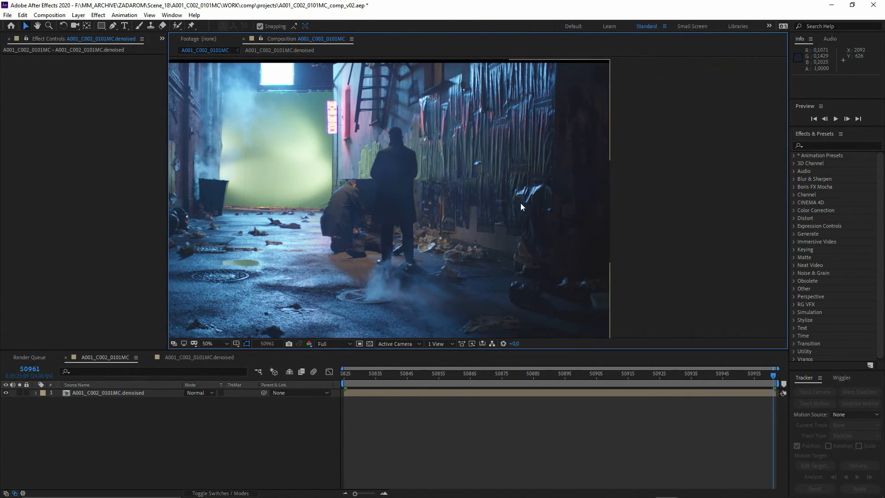
pyautogui.moveTo(339, 206); pyautogui.dragTo(415, 202)
pyautogui.moveTo(415, 202); pyautogui.dragTo(548, 211)
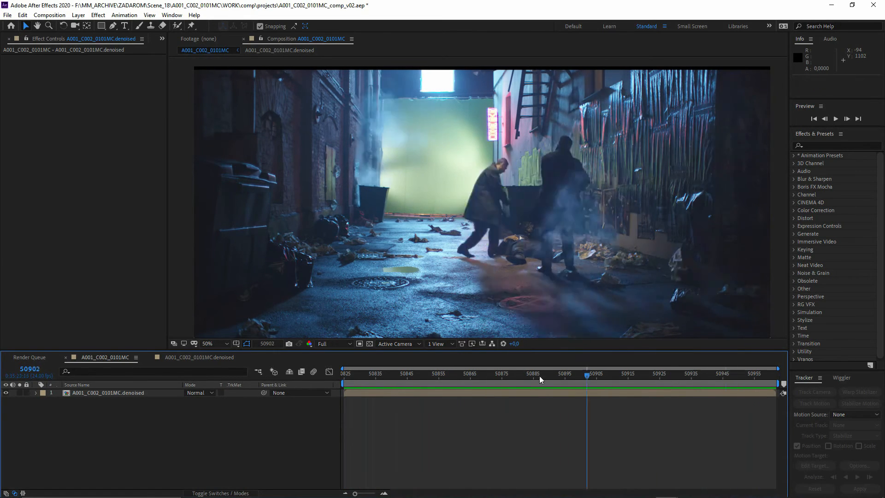
# - Scrub the composition from its start through to frame 50918 at up to 200% magnification to check the stabilization
pyautogui.click(357, 375)
pyautogui.moveTo(353, 376); pyautogui.dragTo(342, 375)
pyautogui.scroll(1, 400, 294)
pyautogui.moveTo(400, 294); pyautogui.dragTo(411, 313)
pyautogui.moveTo(389, 381); pyautogui.dragTo(587, 390)
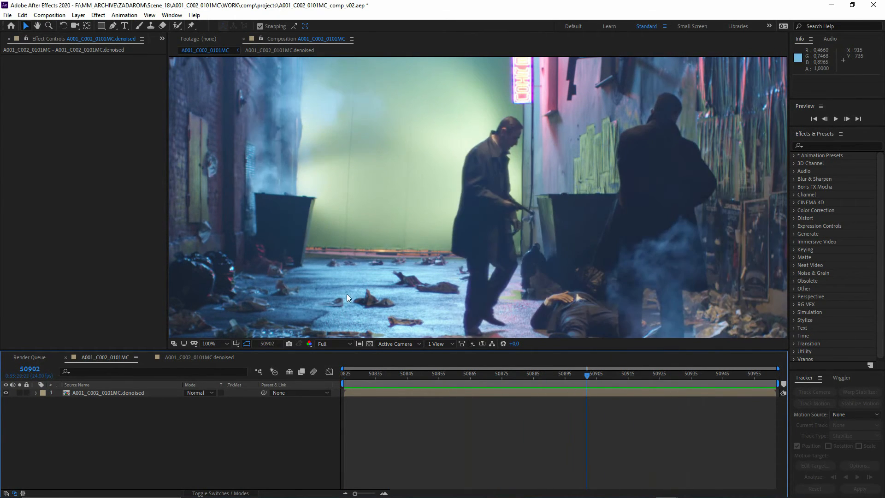
pyautogui.moveTo(347, 294); pyautogui.dragTo(590, 375)
pyautogui.scroll(2, 449, 244)
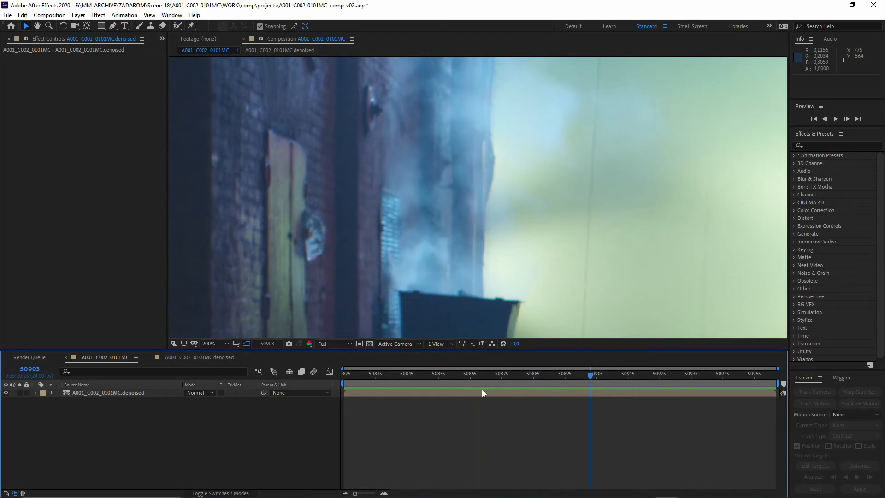
pyautogui.moveTo(482, 375); pyautogui.dragTo(637, 376)
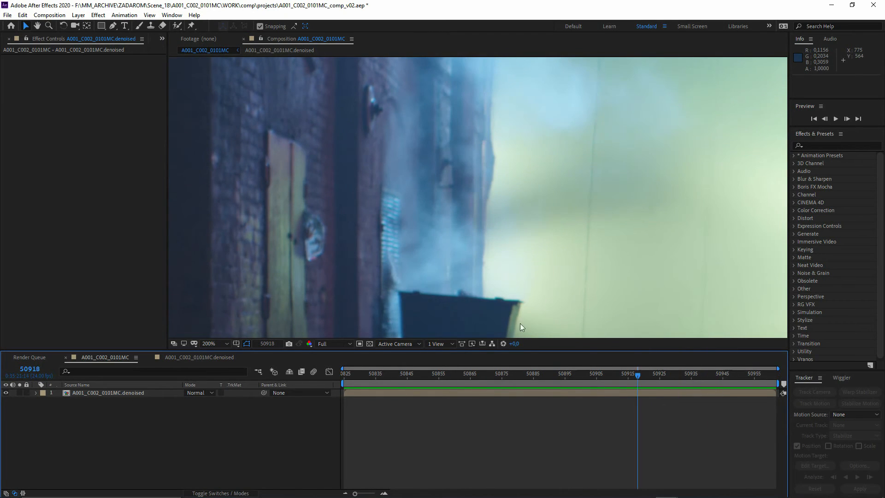
# - Examine the green screen's upper area and return to frame 50825 at 100% magnification with the Selection tool active
pyautogui.click(112, 26)
pyautogui.scroll(-2, 434, 142)
pyautogui.scroll(2, 433, 143)
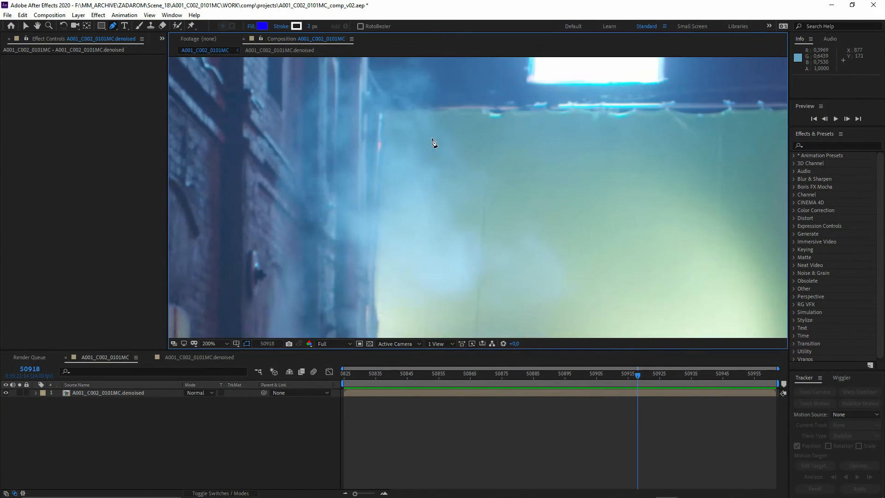
pyautogui.moveTo(433, 143); pyautogui.dragTo(431, 212)
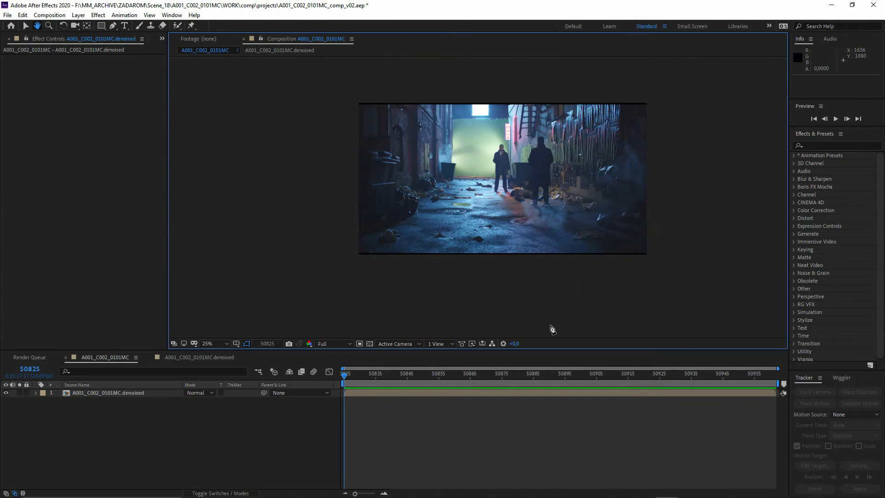
pyautogui.moveTo(676, 375); pyautogui.dragTo(341, 382)
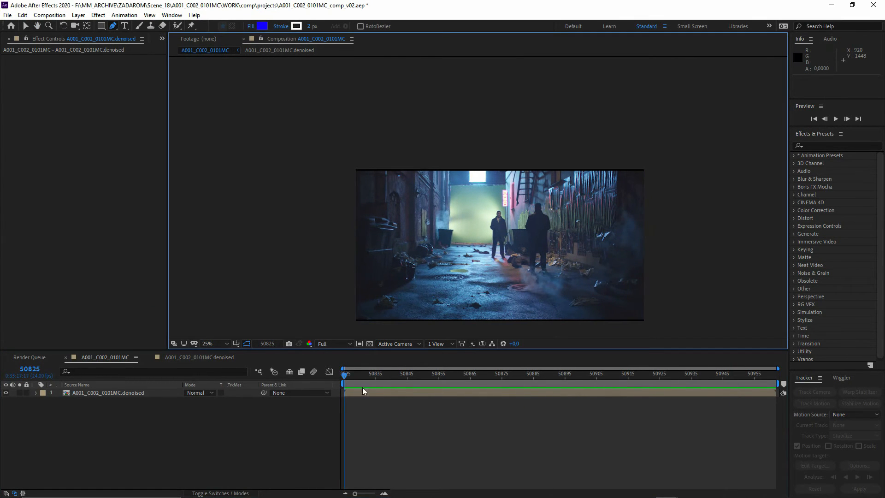
pyautogui.press('/')
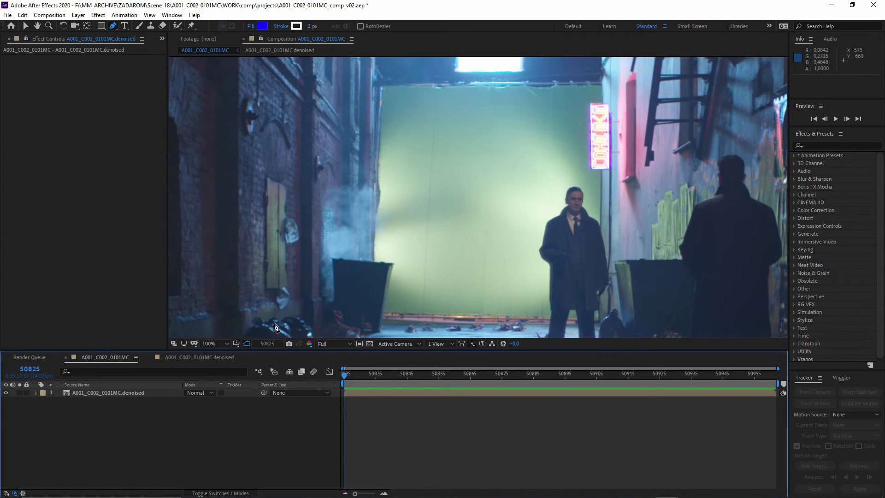
pyautogui.press('v')
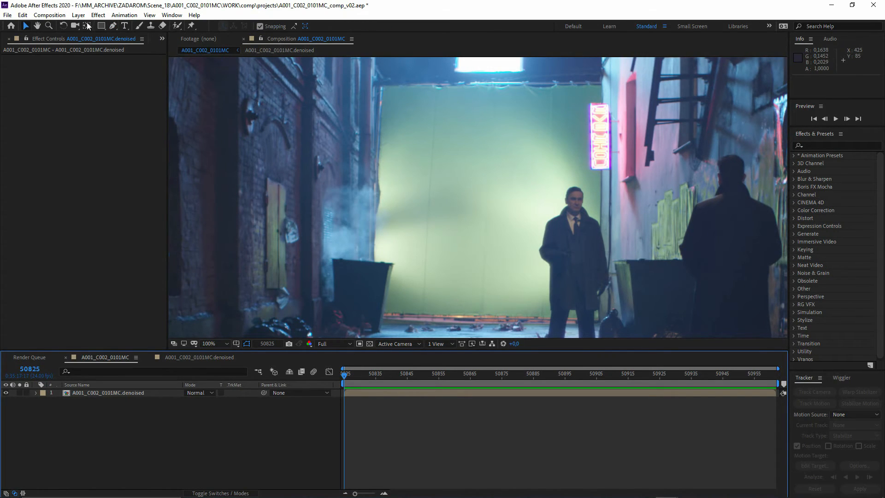
# - Rename the A001_C002_0101MC composition as Composite in its composition settings
pyautogui.click(162, 39)
pyautogui.click(172, 48)
pyautogui.rightClick(43, 123)
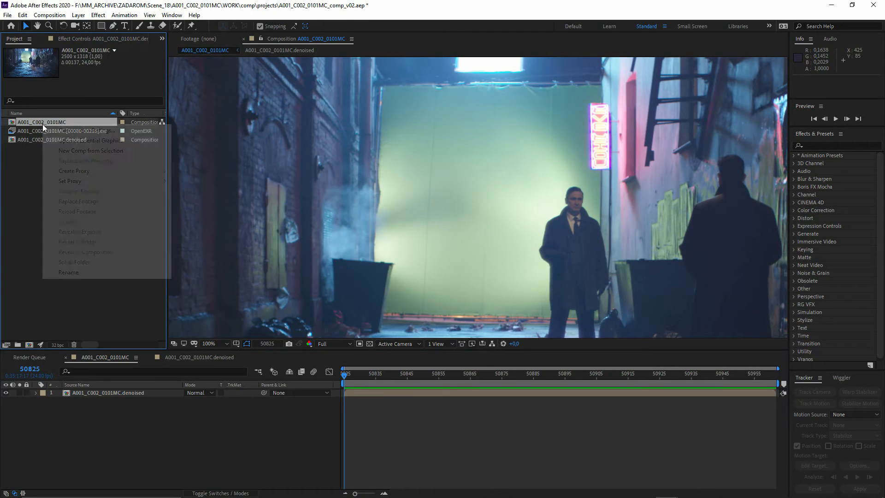
pyautogui.click(57, 129)
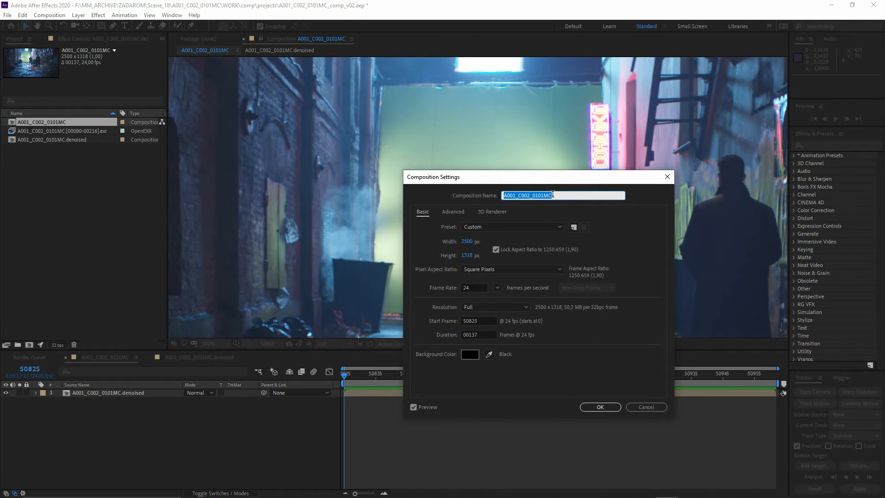
pyautogui.write('Composite')
pyautogui.click(599, 407)
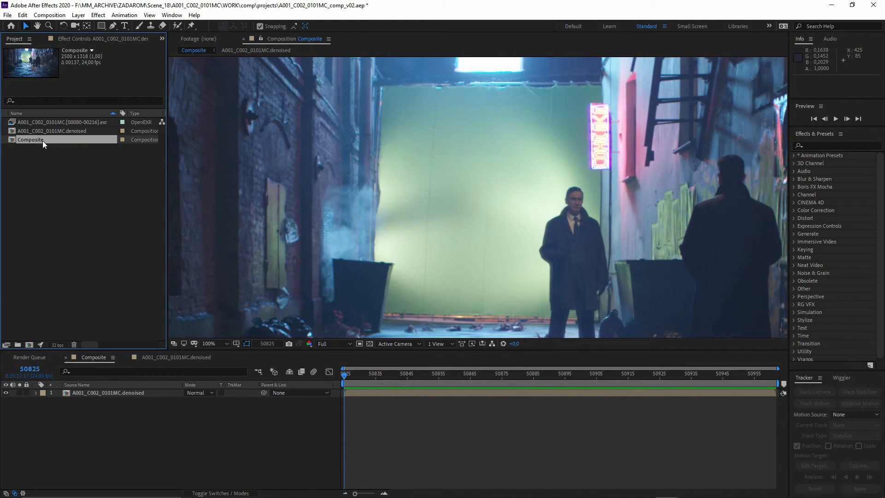
# - Set the Composite composition's start frame to 101
pyautogui.click(45, 152)
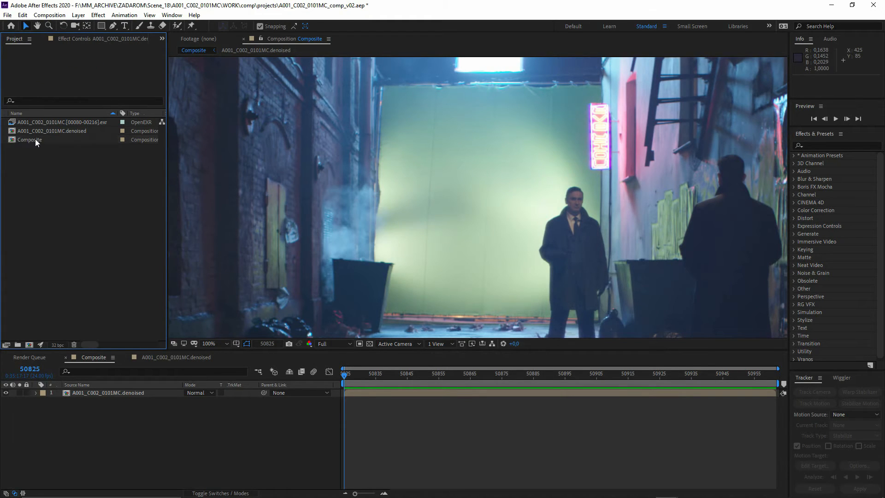
pyautogui.click(35, 140)
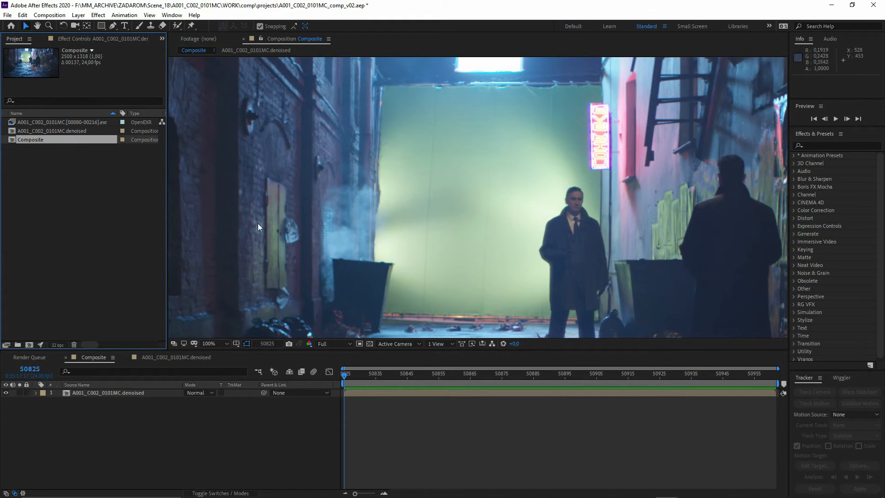
pyautogui.rightClick(44, 140)
pyautogui.click(65, 144)
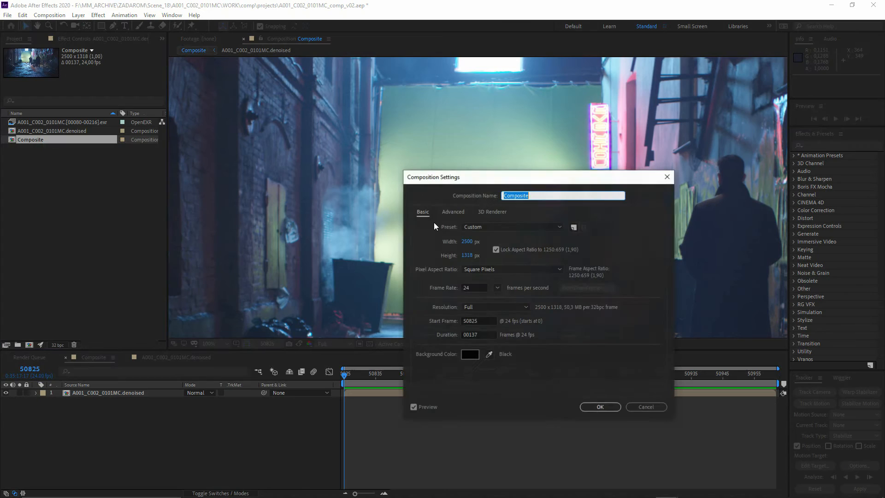
pyautogui.click(484, 321)
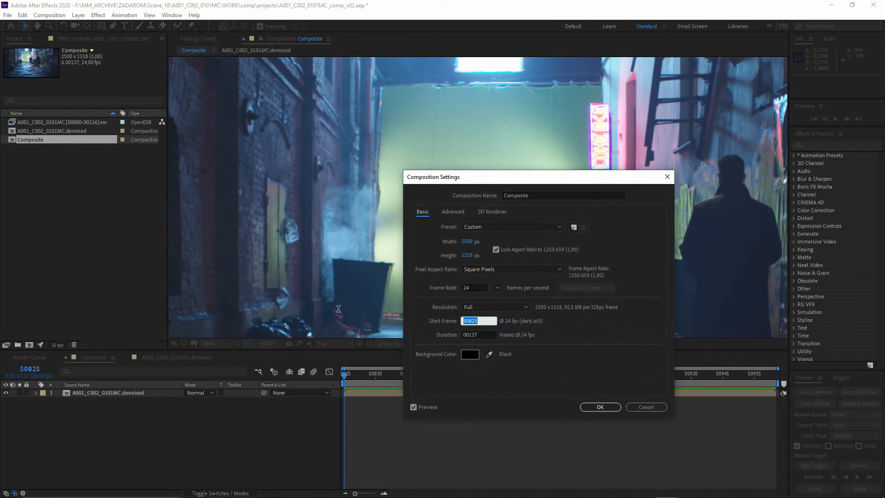
pyautogui.write('101')
pyautogui.click(596, 407)
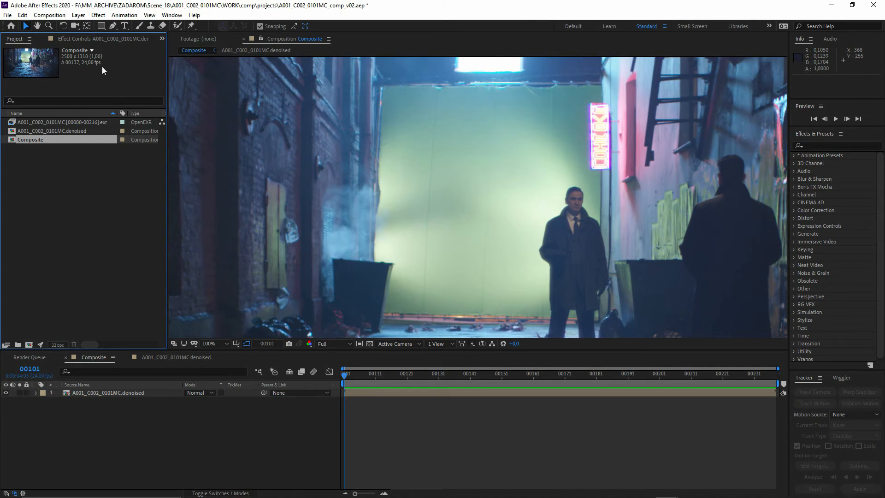
# - Try to draw a Pen tool path near the picture's upper edge at 400% magnification with no layer selected
pyautogui.click(113, 26)
pyautogui.press('v')
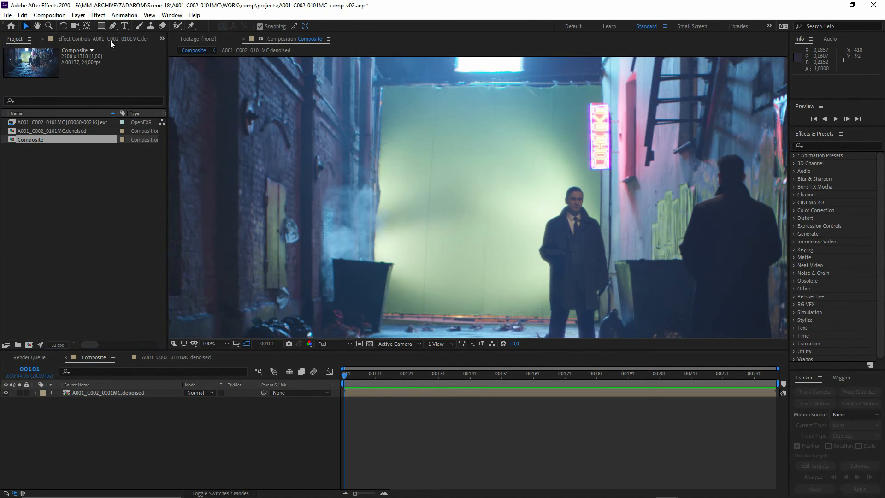
pyautogui.press('g')
pyautogui.scroll(2, 382, 211)
pyautogui.moveTo(383, 212); pyautogui.dragTo(499, 284)
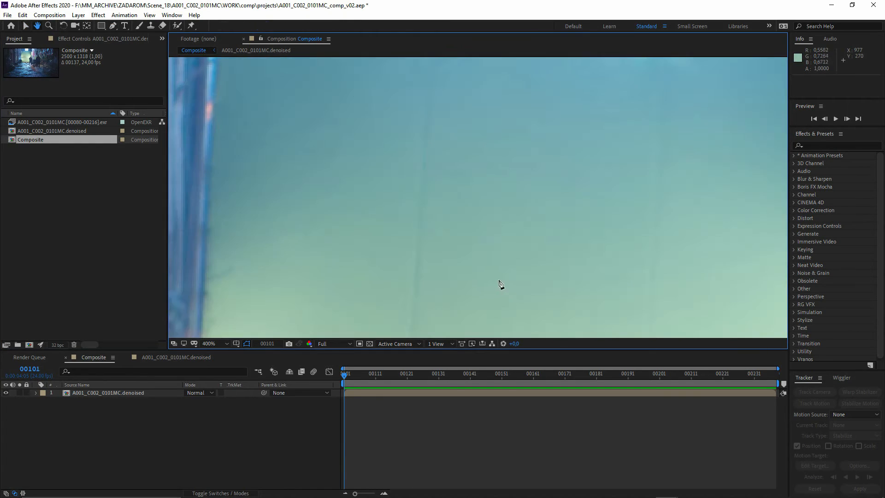
pyautogui.scroll(-2, 499, 284)
pyautogui.moveTo(397, 116); pyautogui.dragTo(430, 240)
pyautogui.scroll(1, 430, 239)
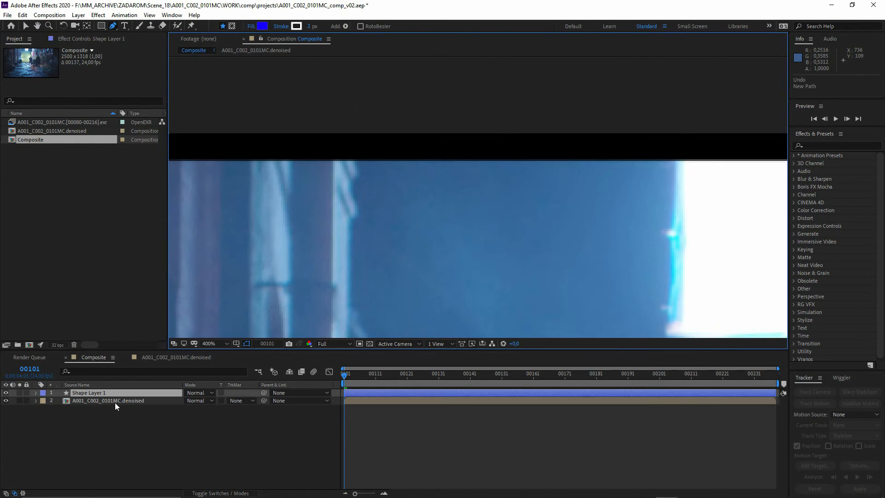
pyautogui.click(114, 402)
# - Create a white 2500 x 1318 px solid above the denoised layer, hide it and undo the trial path on it
pyautogui.rightClick(155, 410)
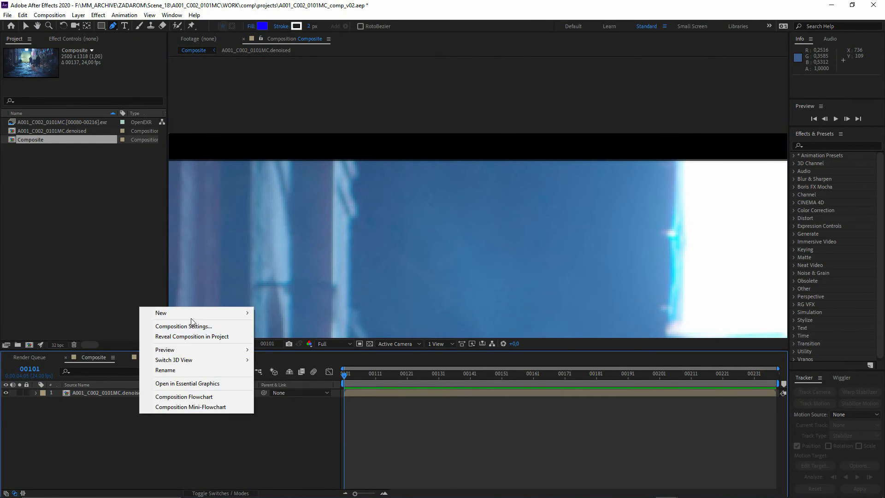
pyautogui.moveTo(210, 312)
pyautogui.click(322, 336)
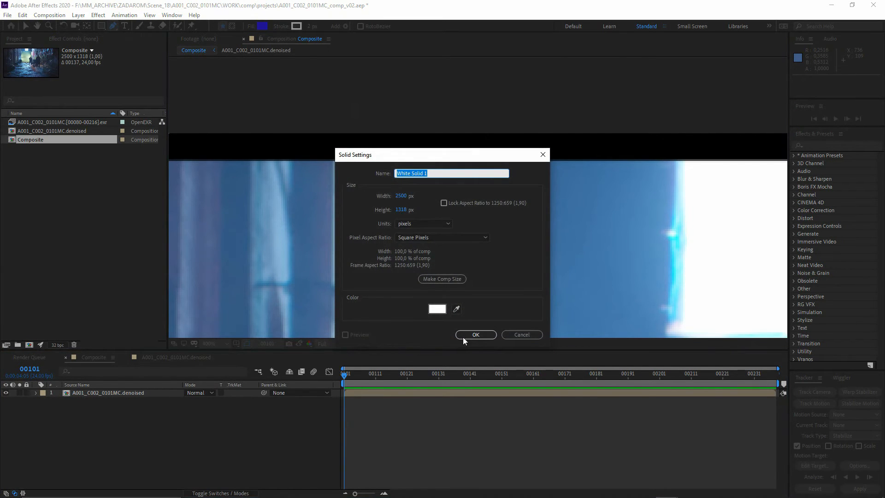
pyautogui.click(474, 335)
pyautogui.click(6, 392)
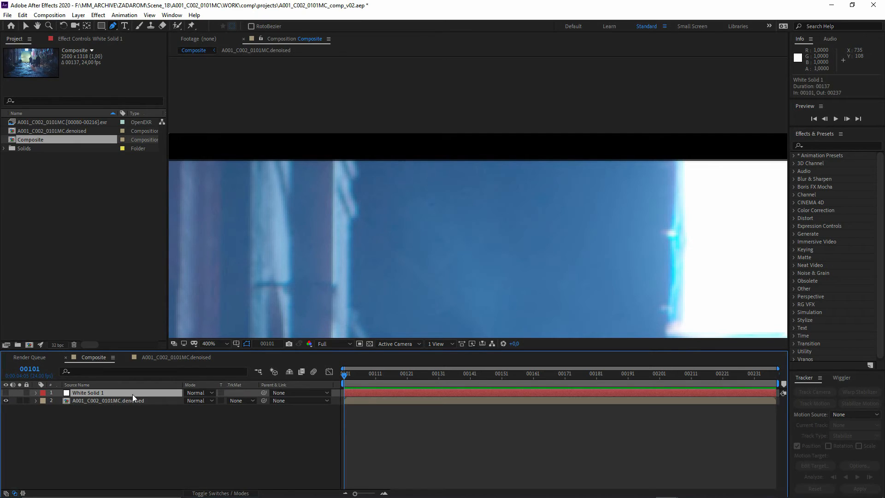
pyautogui.hotkey('ctrl', 'z')
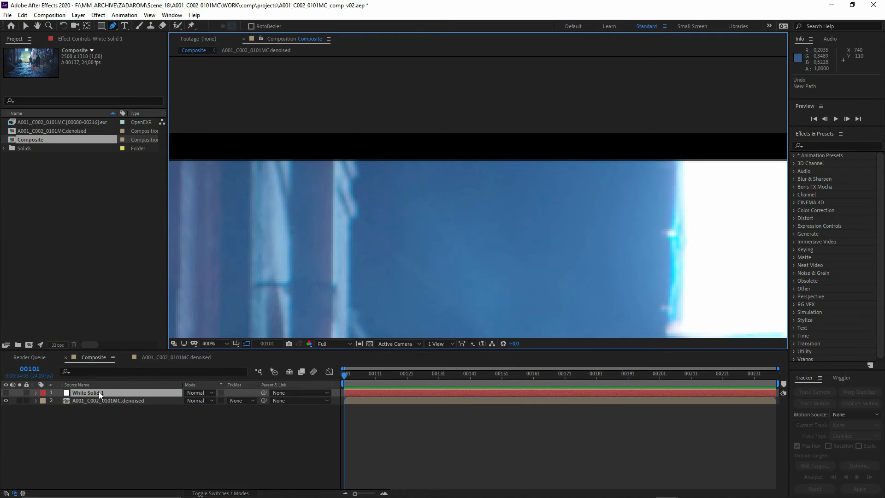
# - Start a Pen mask on White Solid 1 above the picture and trace it down the upper edge of the left building
pyautogui.click(358, 92)
pyautogui.moveTo(355, 147); pyautogui.dragTo(355, 154)
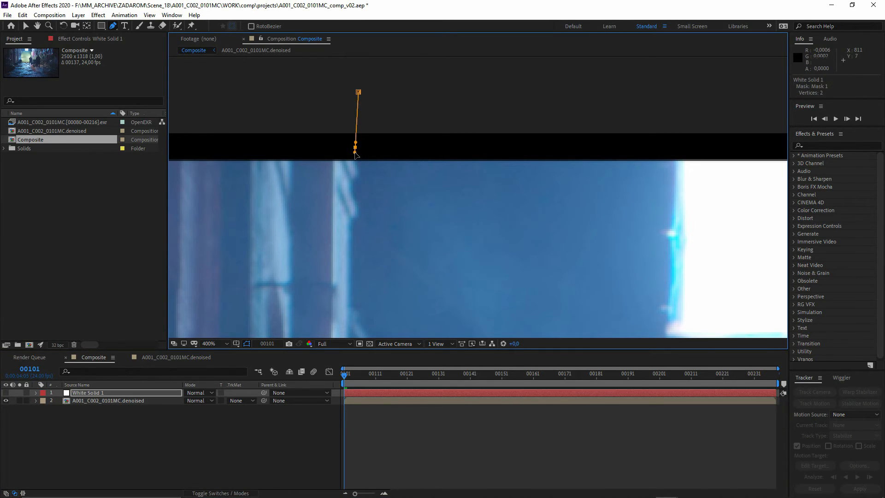
pyautogui.click(357, 176)
pyautogui.click(353, 185)
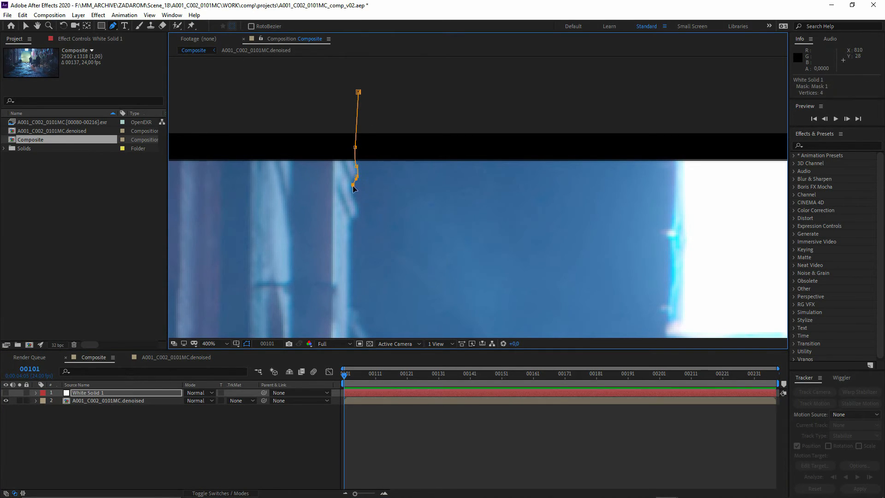
pyautogui.click(353, 196)
pyautogui.click(358, 206)
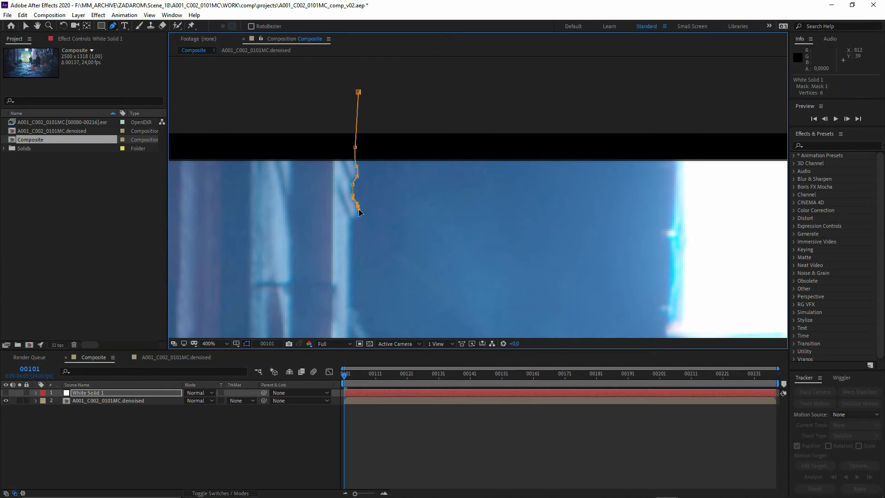
pyautogui.moveTo(357, 218); pyautogui.dragTo(342, 87)
pyautogui.moveTo(347, 160); pyautogui.dragTo(344, 191)
pyautogui.moveTo(432, 213); pyautogui.dragTo(328, 214)
pyautogui.scroll(-1, 308, 251)
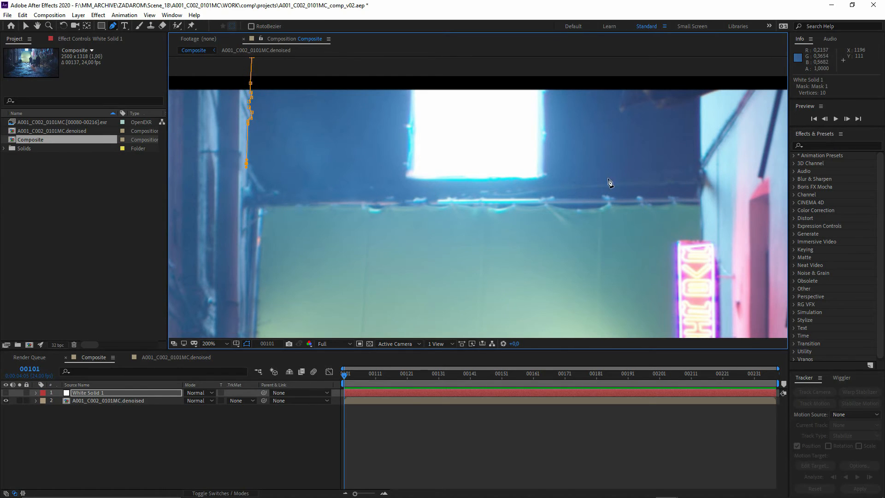
# - Try placing mask points where the left wall meets the end of the dark beam and undo the misplaced ones
pyautogui.scroll(2, 257, 203)
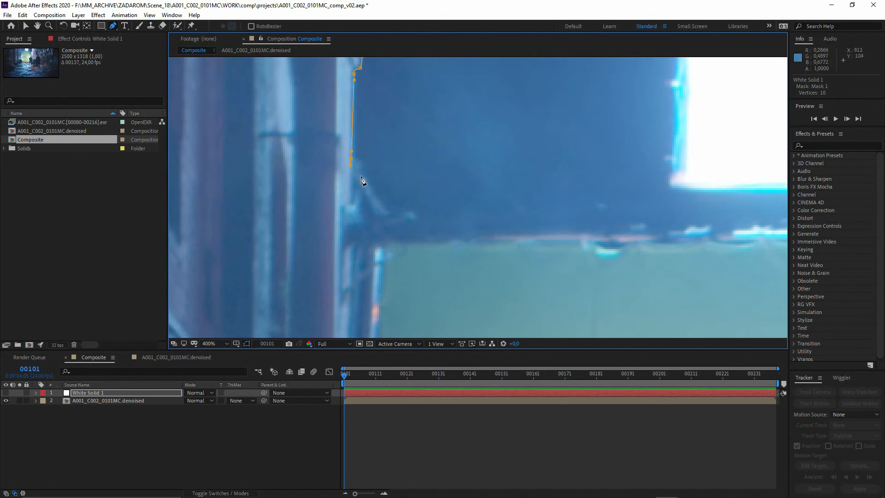
pyautogui.moveTo(353, 198); pyautogui.dragTo(353, 203)
pyautogui.click(352, 219)
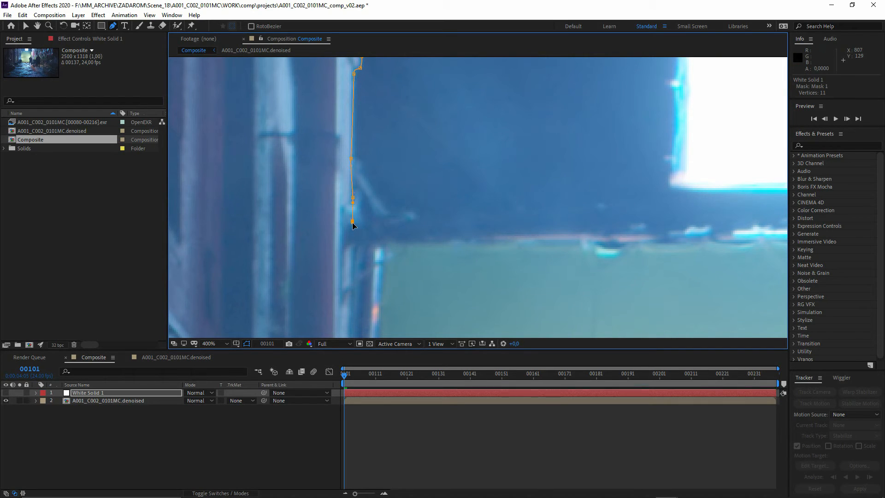
pyautogui.hotkey('ctrl', 'z')
pyautogui.click(368, 225)
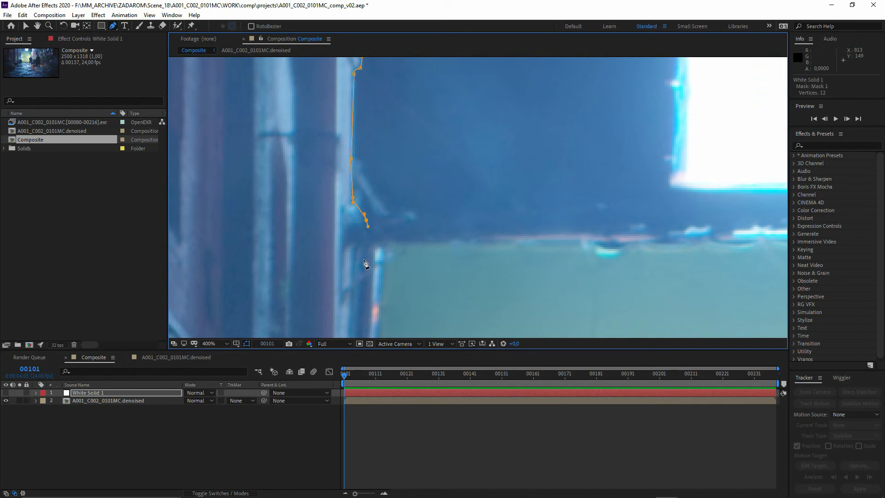
pyautogui.hotkey('ctrl', 'z')
pyautogui.hotkey('ctrl', 'z')
pyautogui.hotkey('ctrl', 'z')
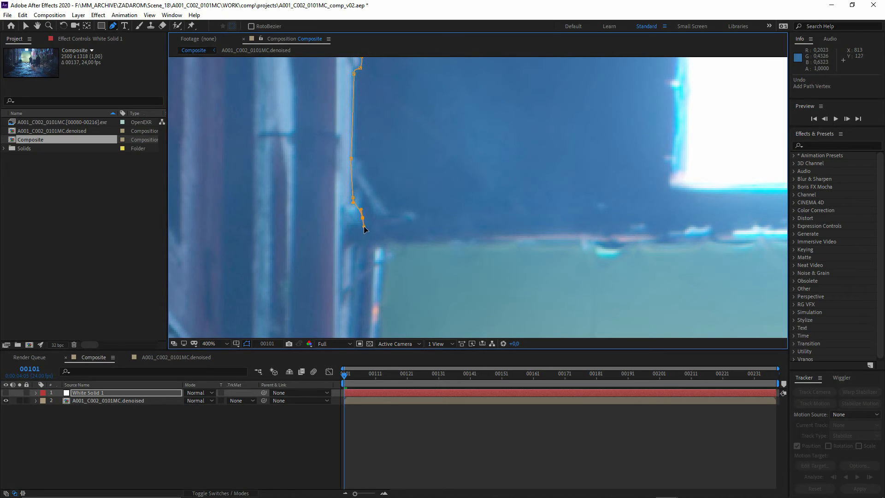
# - Trace the mask around the small piece protruding from the left wall at the beam's end
pyautogui.moveTo(359, 190); pyautogui.dragTo(361, 192)
pyautogui.moveTo(358, 208); pyautogui.dragTo(359, 215)
pyautogui.moveTo(363, 222); pyautogui.dragTo(368, 221)
pyautogui.moveTo(414, 214); pyautogui.dragTo(417, 222)
pyautogui.moveTo(408, 229); pyautogui.dragTo(366, 156)
pyautogui.moveTo(359, 193); pyautogui.dragTo(359, 205)
# - Continue the mask path down the uneven wall edge beside the upper part of the green screen
pyautogui.moveTo(361, 264); pyautogui.dragTo(367, 125)
pyautogui.moveTo(362, 142); pyautogui.dragTo(363, 155)
pyautogui.moveTo(365, 178); pyautogui.dragTo(365, 188)
pyautogui.moveTo(360, 219); pyautogui.dragTo(362, 232)
pyautogui.moveTo(367, 244); pyautogui.dragTo(367, 249)
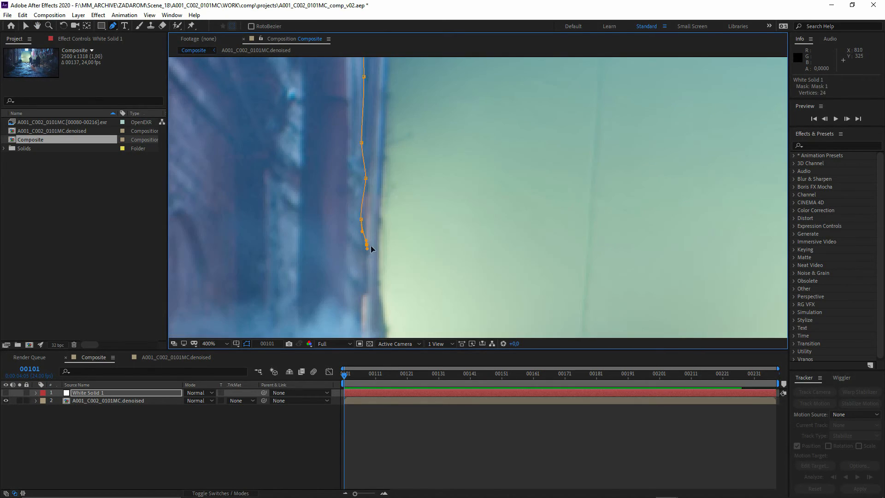
# - Resume the open mask path from its last point and extend it further down the left wall's edge
pyautogui.press('v')
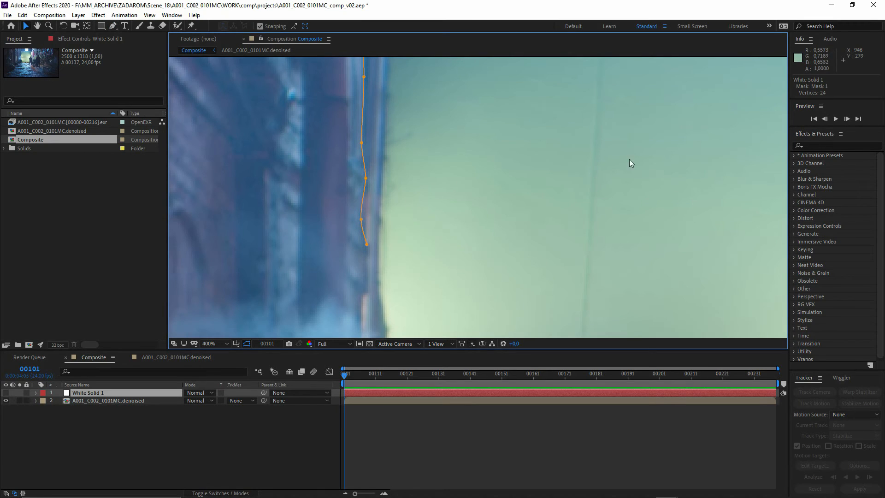
pyautogui.moveTo(514, 204); pyautogui.dragTo(496, 196)
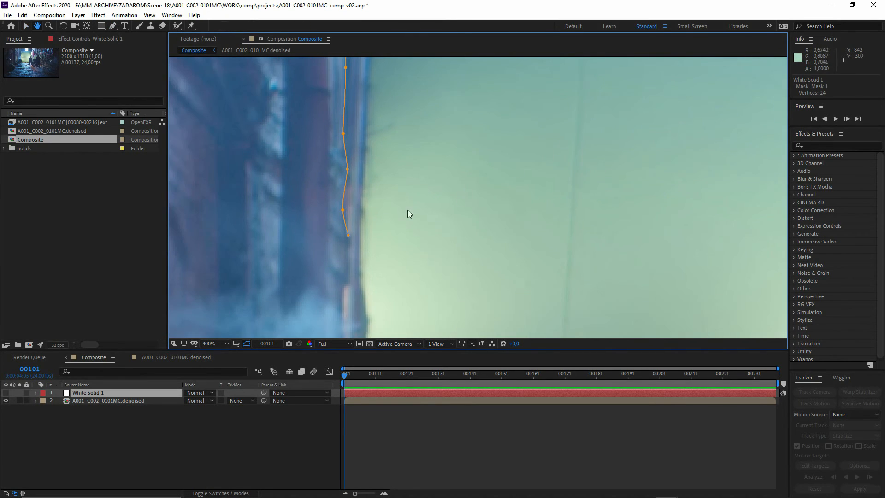
pyautogui.click(349, 235)
pyautogui.click(425, 235)
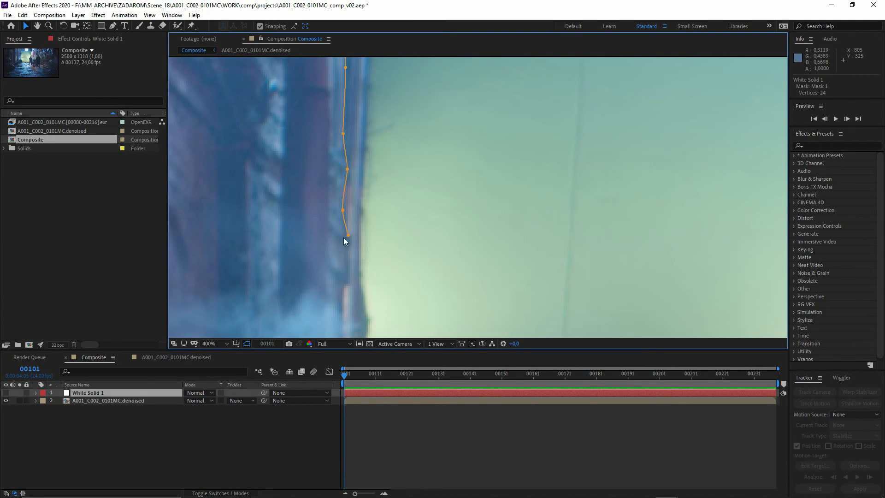
pyautogui.hotkey('ctrl', 'z')
pyautogui.click(348, 233)
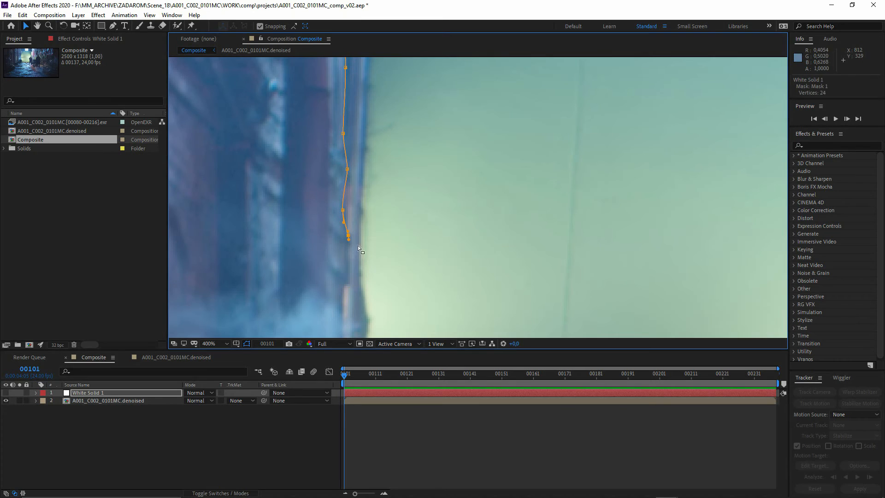
pyautogui.press('g')
pyautogui.moveTo(348, 255)
pyautogui.mouseDown()
pyautogui.moveTo(348, 263)
pyautogui.moveTo(346, 248)
pyautogui.moveTo(349, 272)
pyautogui.mouseUp()
pyautogui.hotkey('ctrl', 'z')
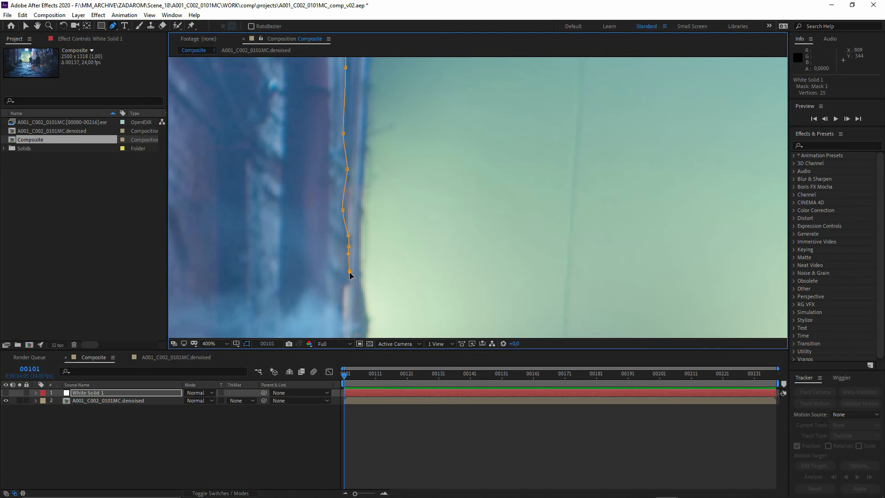
pyautogui.moveTo(349, 272); pyautogui.dragTo(349, 274)
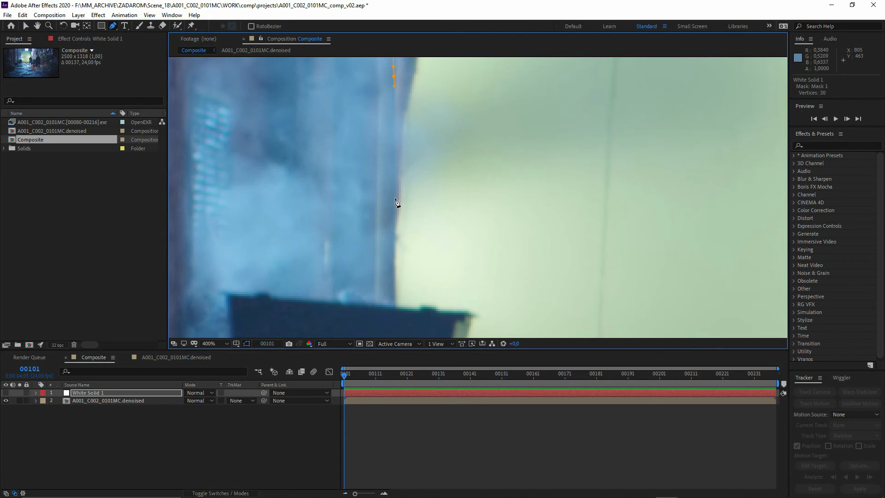
# - Extend the mask path to the dumpster's top edge and below the picture, closing it around the left side outside the frame
pyautogui.moveTo(394, 209); pyautogui.dragTo(395, 215)
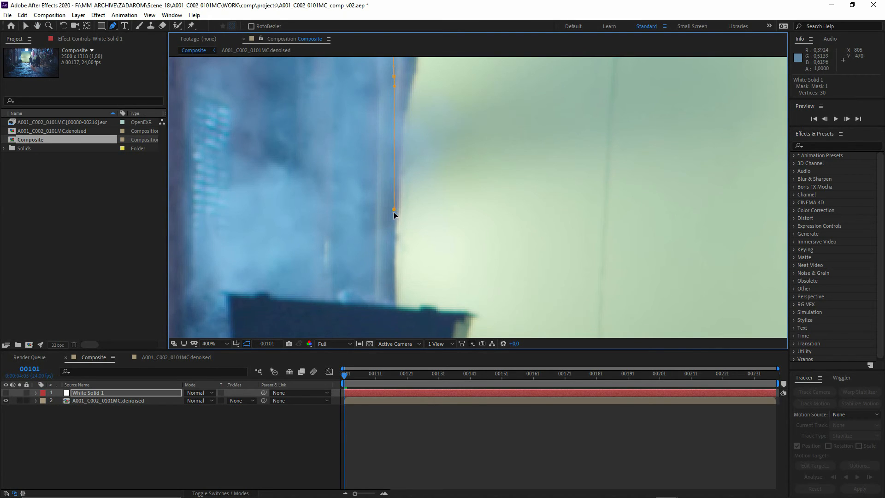
pyautogui.click(394, 224)
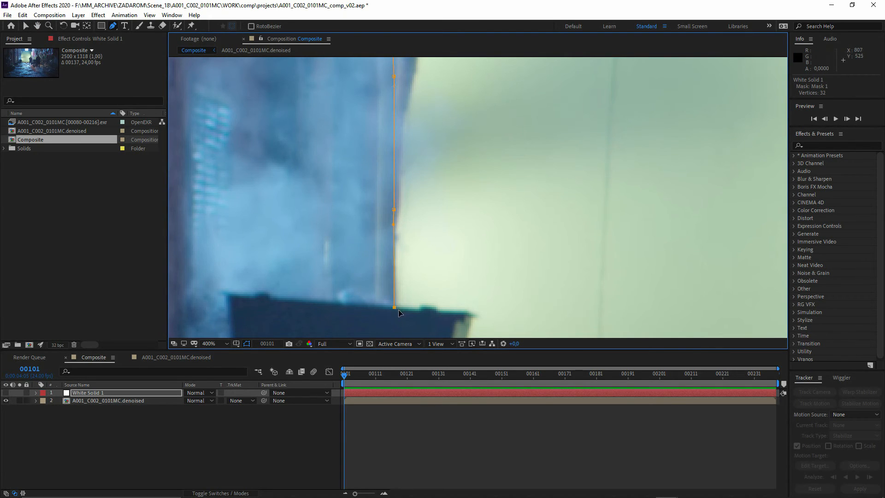
pyautogui.scroll(-6, 399, 313)
pyautogui.click(462, 301)
pyautogui.click(260, 293)
pyautogui.click(286, 79)
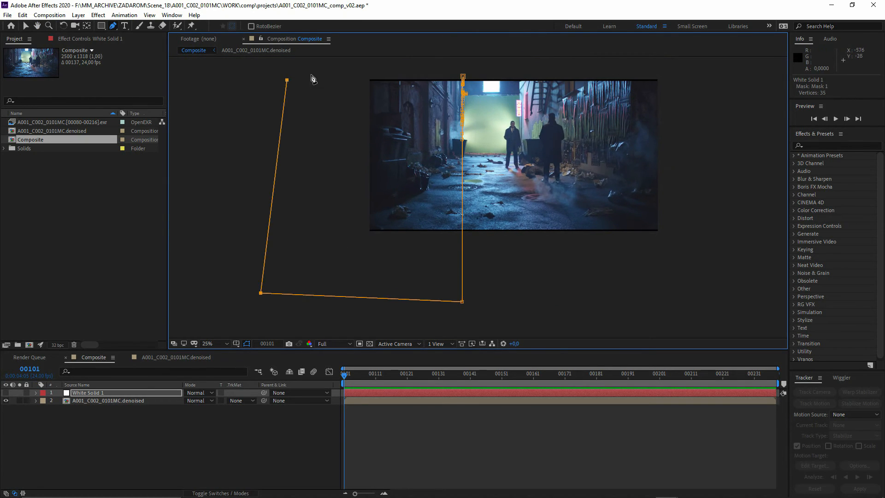
# - Draw a second narrow mask around the slanted cable hanging from the left wall at the beam's end
pyautogui.scroll(4, 467, 122)
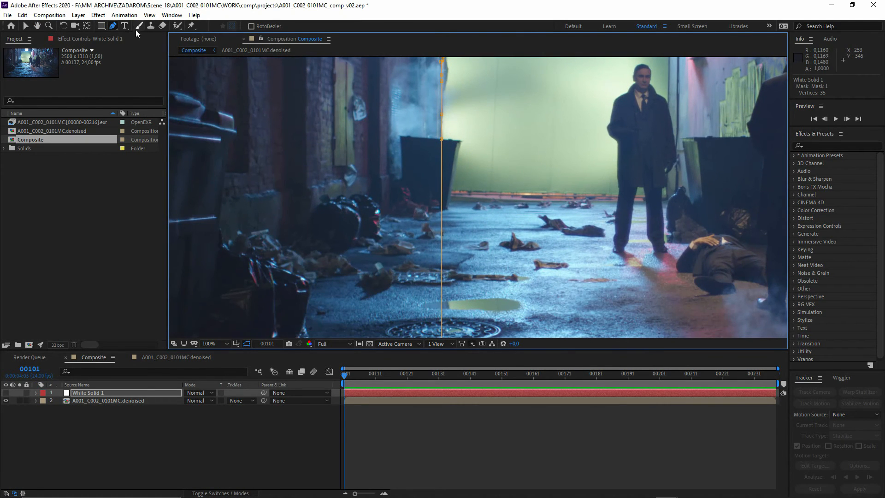
pyautogui.scroll(1, 408, 215)
pyautogui.moveTo(411, 190); pyautogui.dragTo(420, 323)
pyautogui.scroll(-1, 411, 221)
pyautogui.moveTo(409, 223); pyautogui.dragTo(381, 314)
pyautogui.scroll(1, 407, 204)
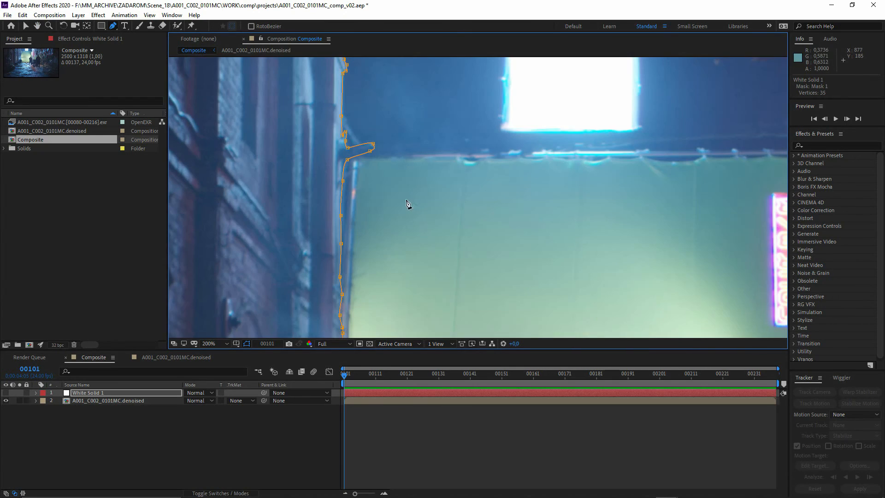
pyautogui.scroll(1, 423, 186)
pyautogui.moveTo(380, 177); pyautogui.dragTo(426, 150)
pyautogui.scroll(-1, 405, 188)
pyautogui.moveTo(396, 177); pyautogui.dragTo(382, 138)
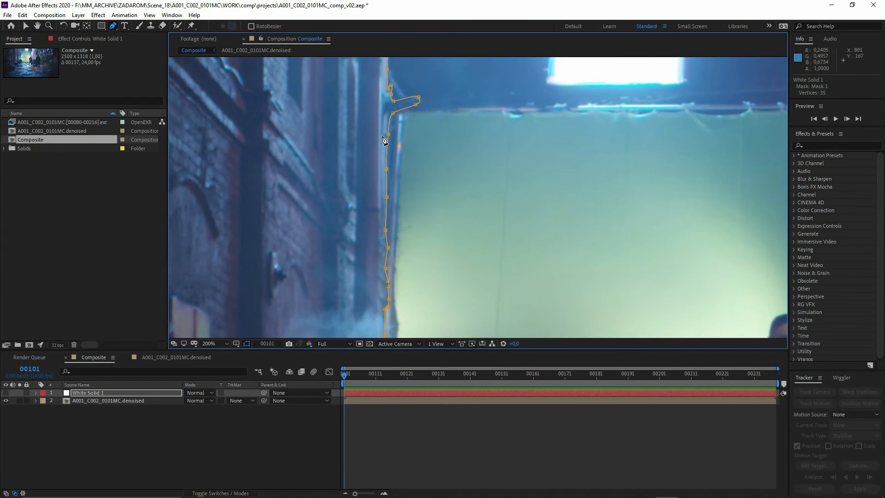
pyautogui.click(373, 63)
pyautogui.click(391, 73)
pyautogui.click(401, 91)
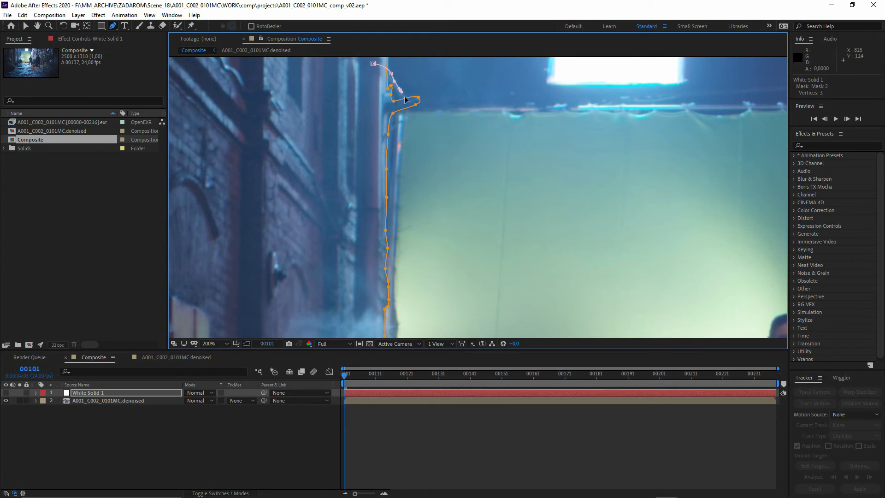
pyautogui.click(406, 102)
pyautogui.click(396, 98)
pyautogui.click(367, 69)
pyautogui.moveTo(396, 98); pyautogui.dragTo(396, 95)
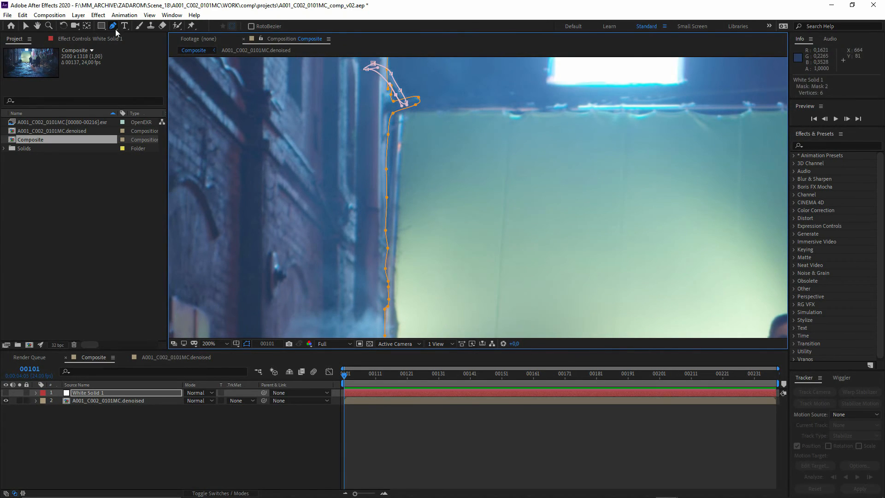
# - Start a third mask on the left wall below the cable and trace it down the inner side of the thin vertical pipe
pyautogui.click(344, 115)
pyautogui.click(394, 109)
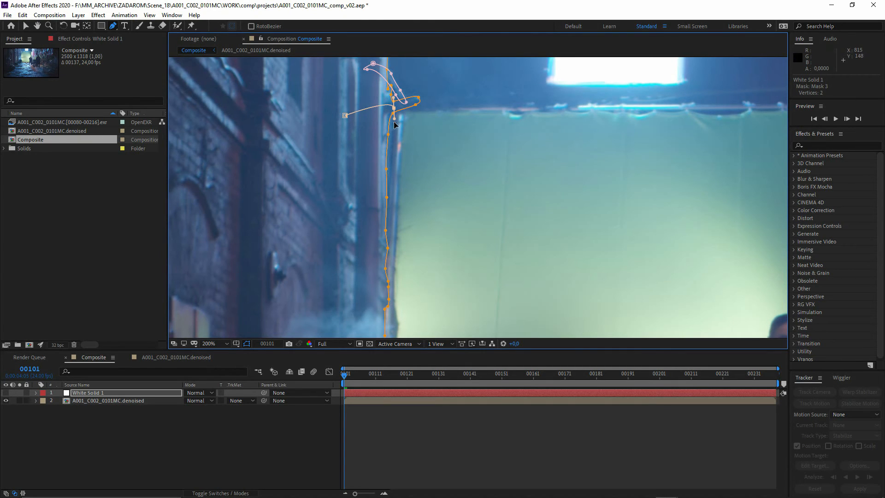
pyautogui.scroll(2, 392, 157)
pyautogui.moveTo(667, 162); pyautogui.dragTo(494, 136)
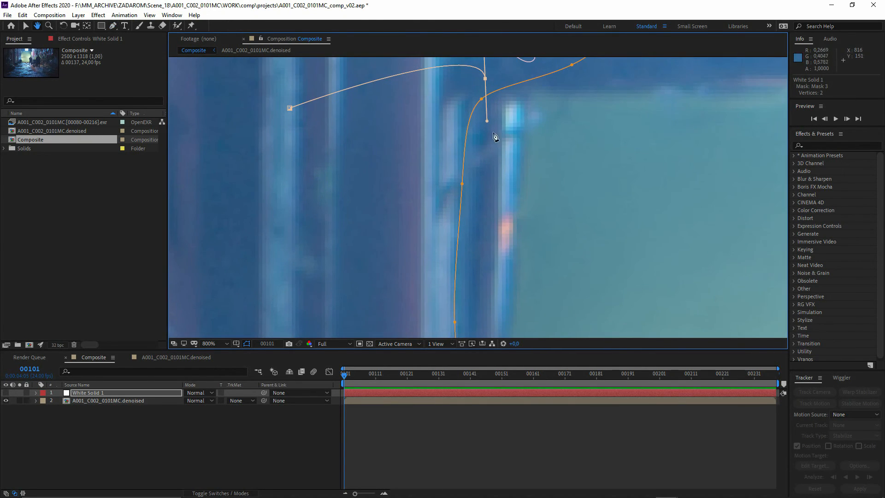
pyautogui.moveTo(486, 169); pyautogui.dragTo(484, 200)
pyautogui.scroll(-2, 461, 253)
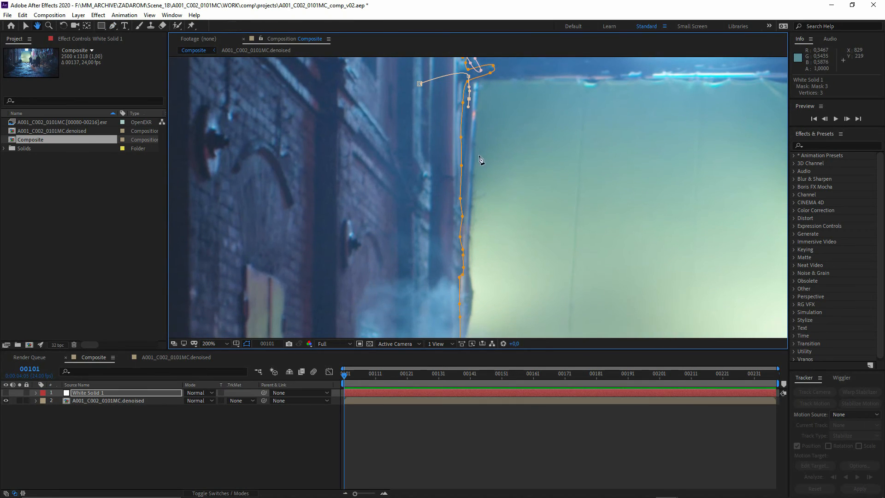
pyautogui.moveTo(456, 254); pyautogui.dragTo(456, 261)
# - Turn the third mask at the pipe's lower end, trace back up the edge facing the green screen and close the shape
pyautogui.moveTo(460, 322); pyautogui.dragTo(459, 256)
pyautogui.click(445, 283)
pyautogui.moveTo(461, 287); pyautogui.dragTo(461, 266)
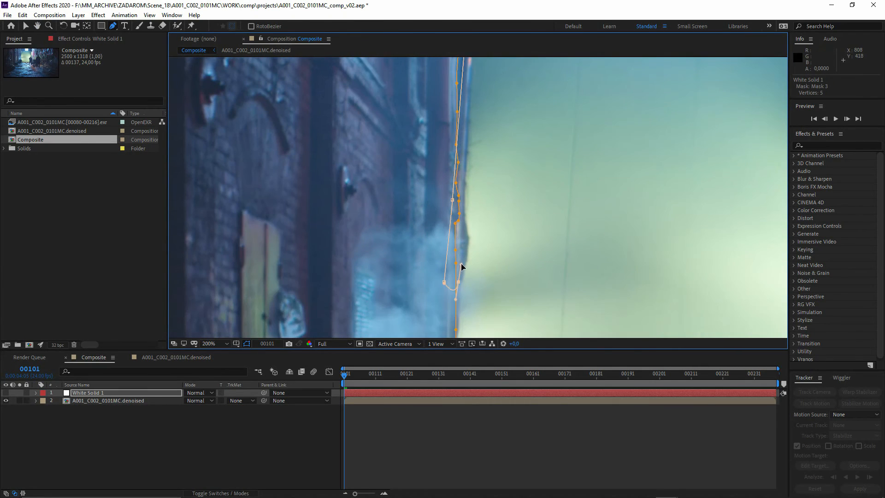
pyautogui.moveTo(441, 134); pyautogui.dragTo(444, 123)
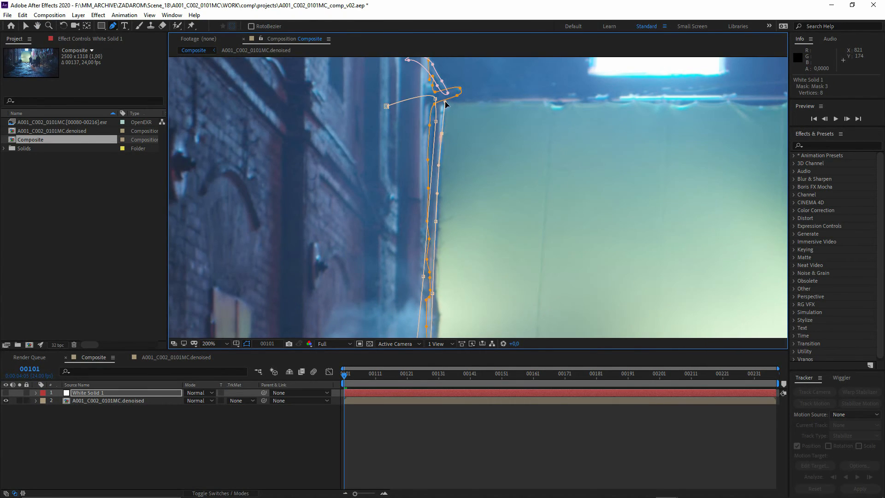
pyautogui.click(367, 86)
pyautogui.click(438, 85)
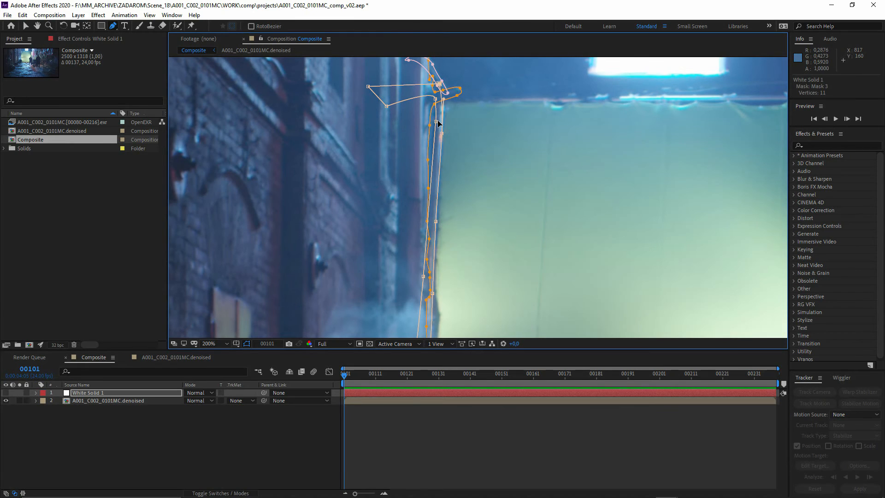
# - List White Solid 1's masks, try setting Mask 3's mode to None and undo it
pyautogui.click(36, 393)
pyautogui.click(44, 401)
pyautogui.click(198, 422)
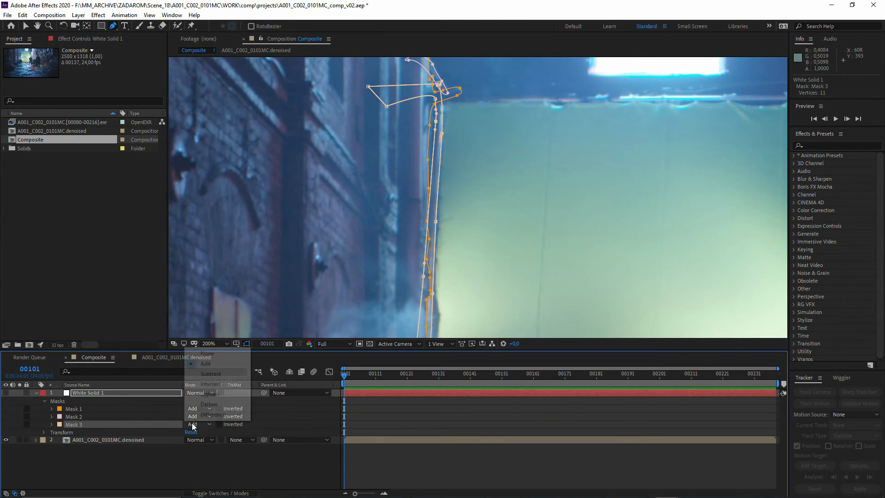
pyautogui.click(208, 353)
pyautogui.hotkey('ctrl', 'z')
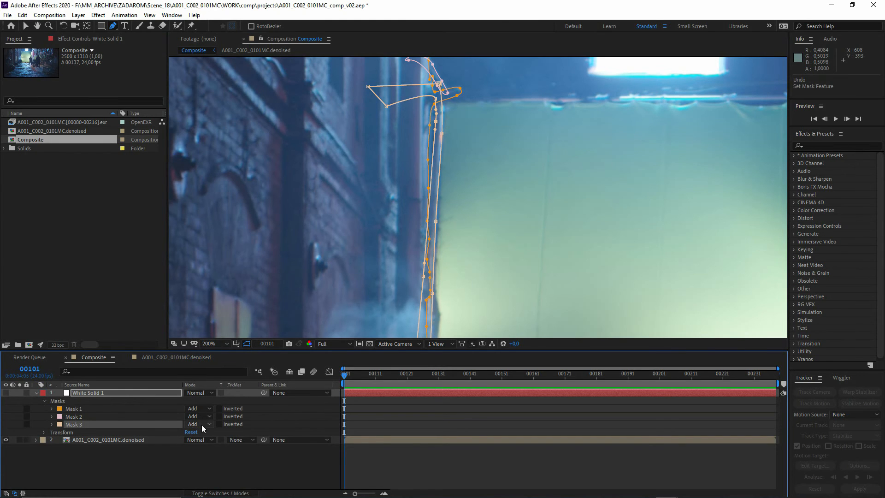
# - Try White Solid 1 as the alpha track matte of the denoised layer and undo it
pyautogui.click(200, 437)
pyautogui.click(134, 440)
pyautogui.click(241, 440)
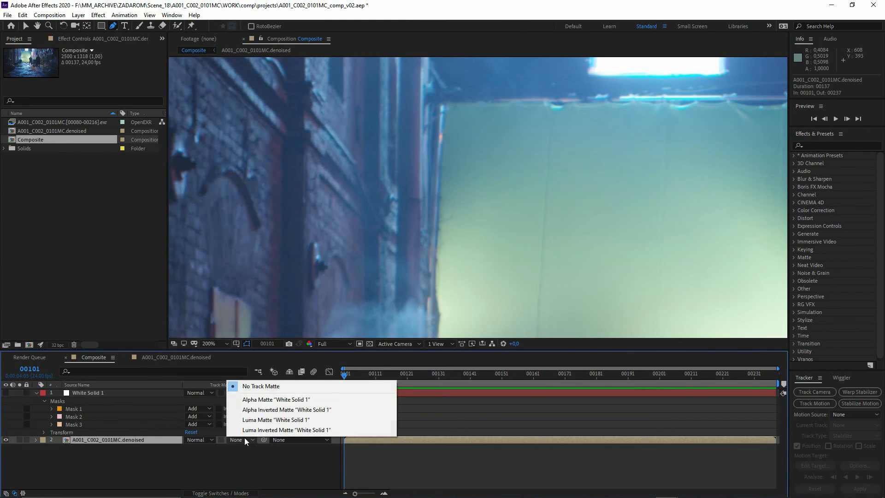
pyautogui.click(251, 397)
pyautogui.hotkey('ctrl', 'z')
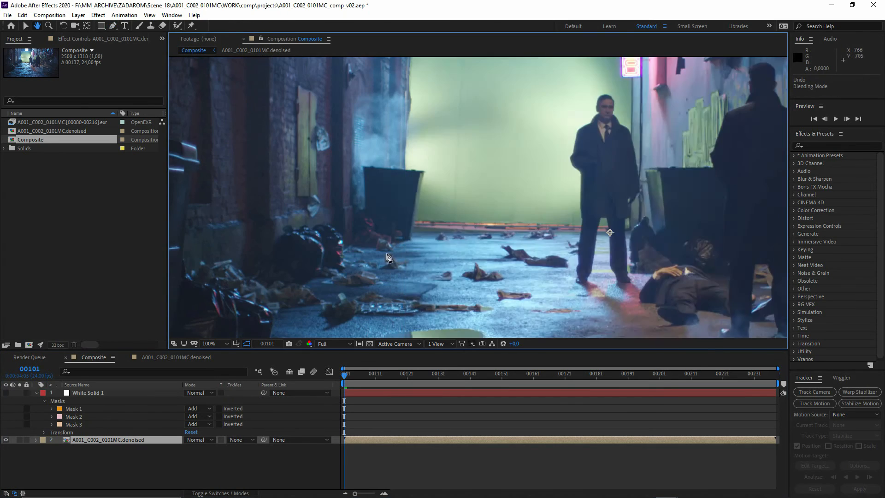
# - Start a fourth mask on White Solid 1, tracing the dumpster's top edge up to where the green screen begins
pyautogui.click(94, 393)
pyautogui.scroll(2, 309, 199)
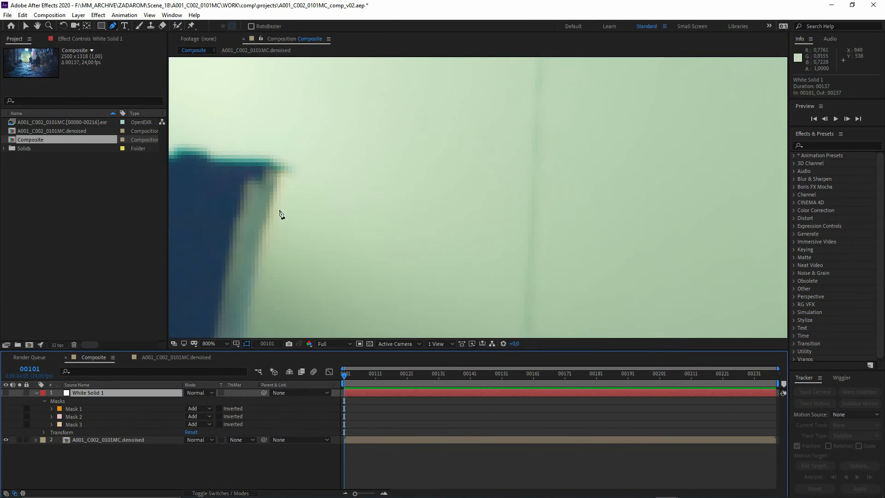
pyautogui.moveTo(279, 212); pyautogui.dragTo(692, 235)
pyautogui.click(276, 184)
pyautogui.moveTo(441, 199); pyautogui.dragTo(465, 208)
pyautogui.click(523, 214)
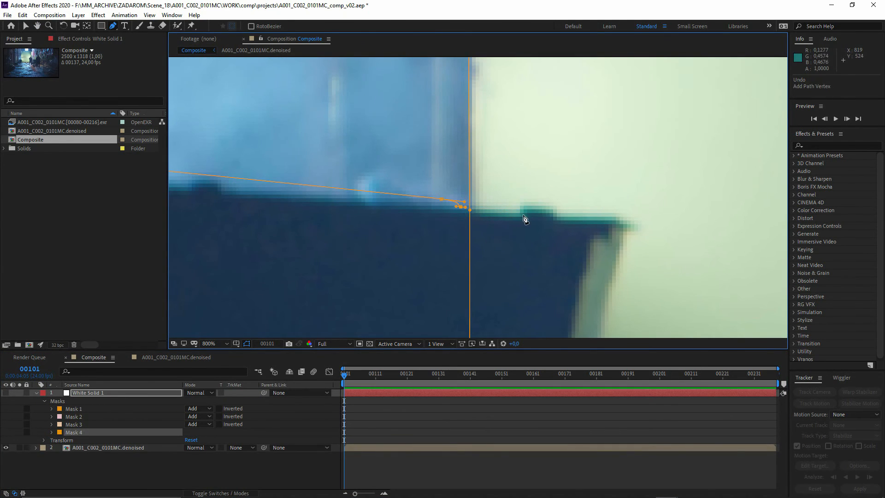
# - Trace Mask 4 over the bump on the dumpster's rim and around its corner facing the green screen
pyautogui.click(520, 208)
pyautogui.click(552, 209)
pyautogui.click(557, 216)
pyautogui.click(593, 216)
pyautogui.click(635, 225)
pyautogui.click(628, 235)
# - Trace Mask 4 down the dumpster's slanted side to the ground and close the shape over the left wall
pyautogui.click(616, 271)
pyautogui.moveTo(616, 272); pyautogui.dragTo(622, 96)
pyautogui.click(581, 296)
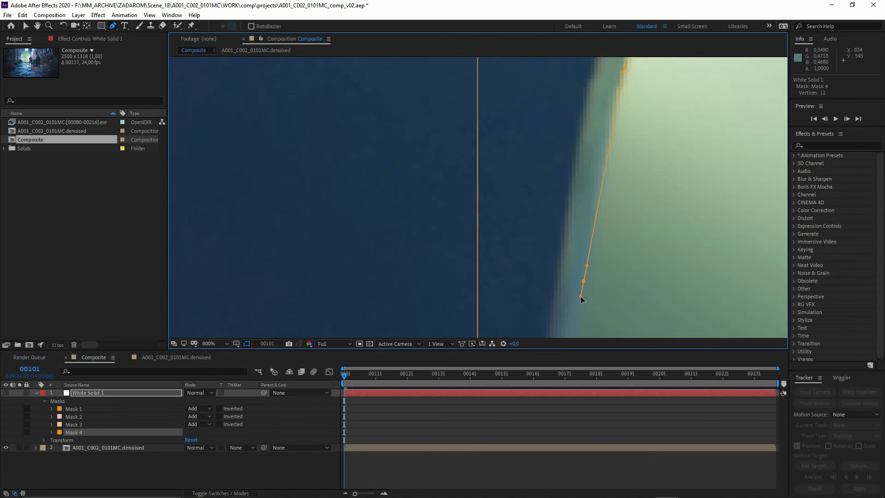
pyautogui.moveTo(581, 296); pyautogui.dragTo(589, 81)
pyautogui.moveTo(553, 272); pyautogui.dragTo(550, 291)
pyautogui.scroll(-1, 549, 291)
pyautogui.moveTo(499, 245); pyautogui.dragTo(487, 262)
pyautogui.scroll(-2, 488, 264)
pyautogui.click(450, 244)
pyautogui.click(469, 159)
pyautogui.moveTo(599, 231); pyautogui.dragTo(476, 212)
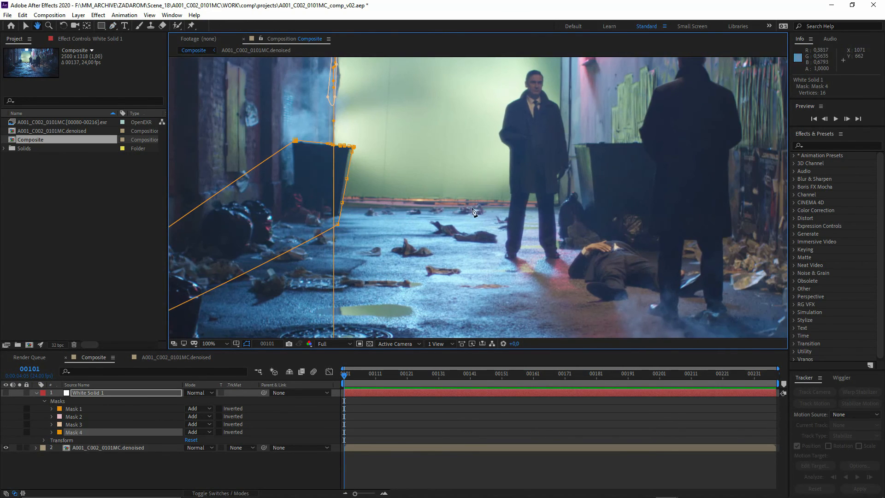
# - Start a fifth mask at the upper end of the right building's edge, above the picture area
pyautogui.moveTo(571, 196); pyautogui.dragTo(518, 247)
pyautogui.moveTo(515, 109); pyautogui.dragTo(486, 260)
pyautogui.scroll(1, 468, 198)
pyautogui.moveTo(467, 198); pyautogui.dragTo(444, 284)
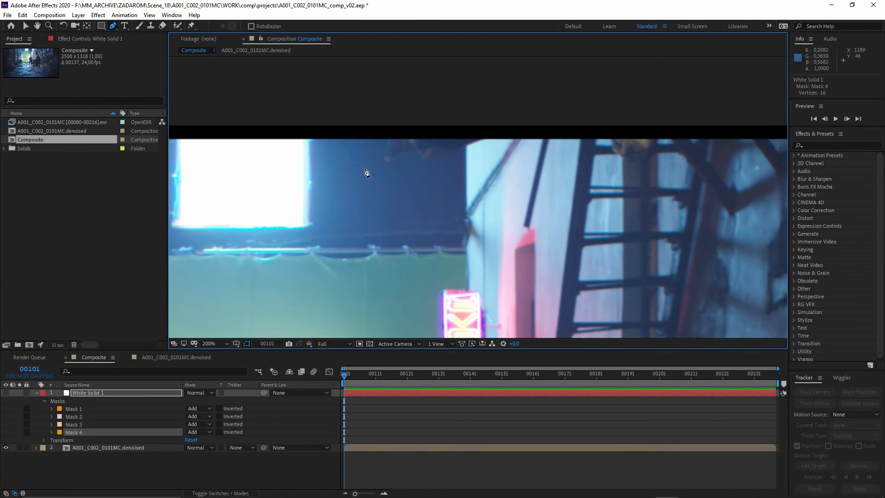
pyautogui.scroll(1, 458, 176)
pyautogui.moveTo(458, 176); pyautogui.dragTo(482, 205)
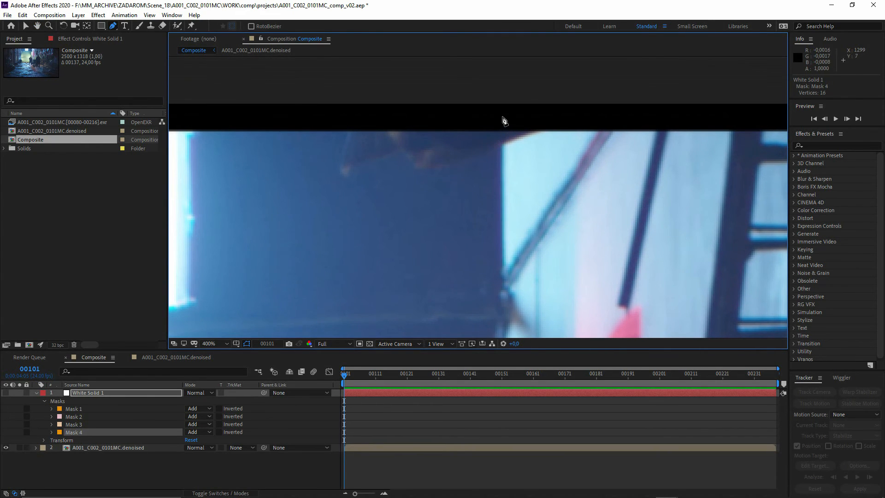
pyautogui.click(502, 117)
pyautogui.scroll(-2, 515, 168)
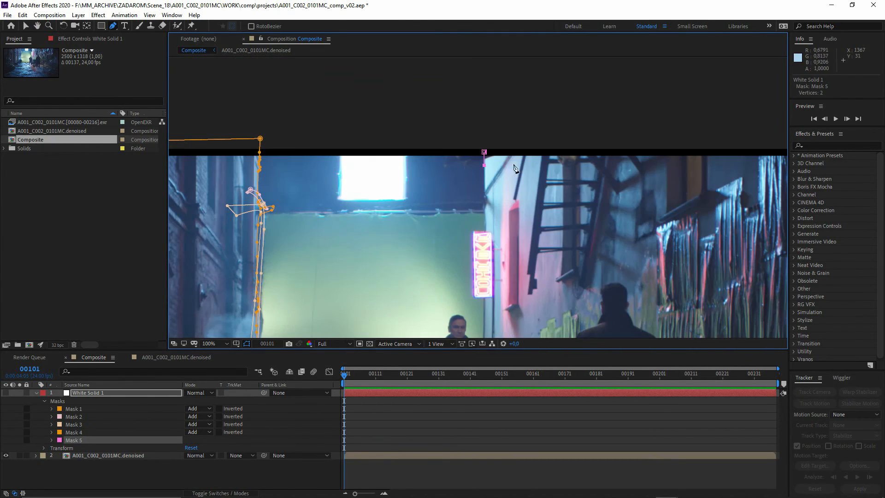
# - Trace Mask 5 down the right wall's edge behind the standing man, redo the misplaced vertex and close the shape
pyautogui.moveTo(483, 206); pyautogui.dragTo(492, 118)
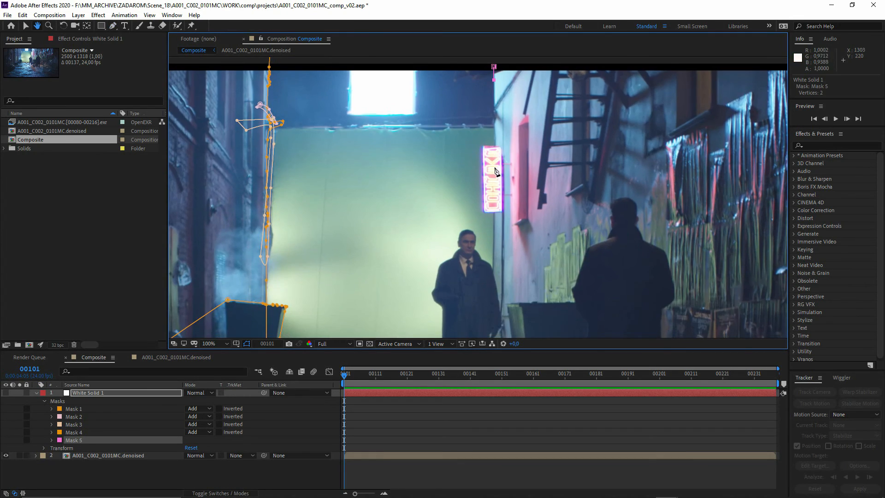
pyautogui.moveTo(501, 247); pyautogui.dragTo(506, 271)
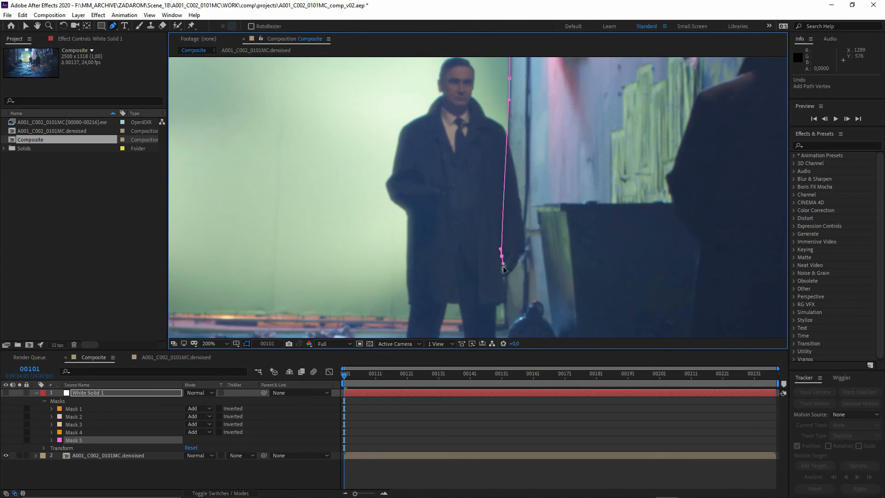
pyautogui.hotkey('ctrl', 'z')
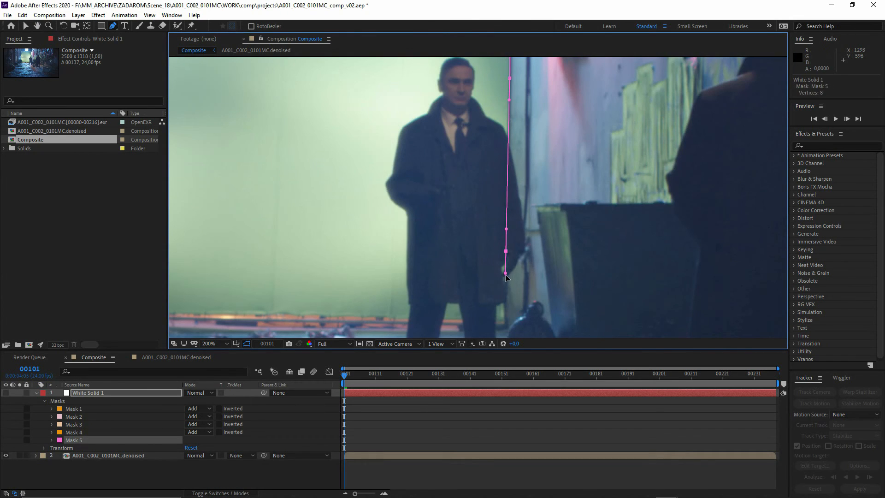
pyautogui.scroll(-4, 505, 306)
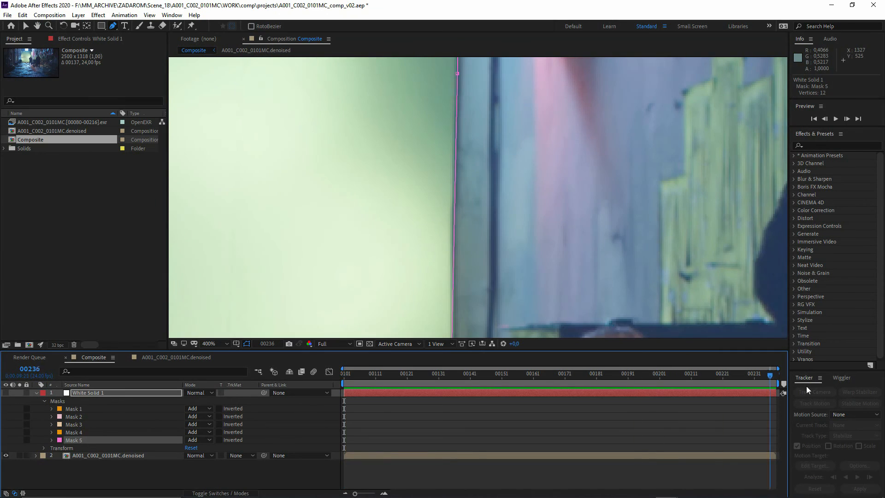
# - Go to the last frame, 00237, and add a vertex to Mask 5 on the right wall's lower edge
pyautogui.press('pagedown')
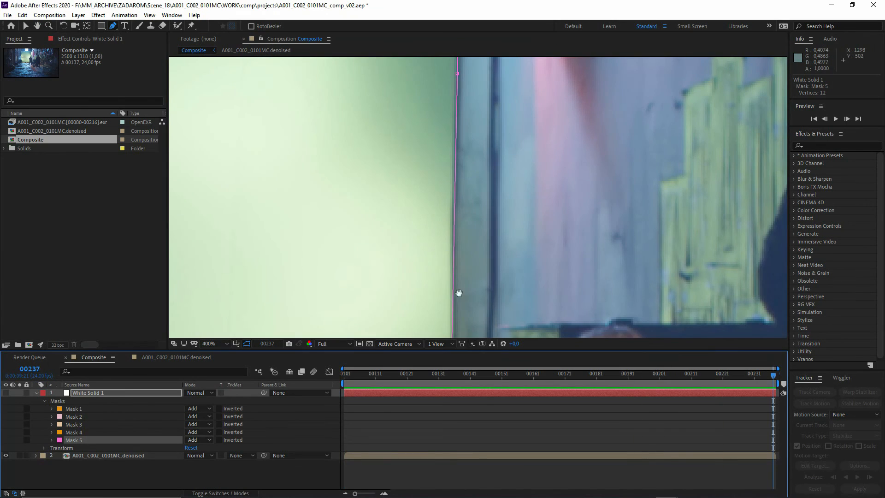
pyautogui.moveTo(458, 294); pyautogui.dragTo(499, 154)
pyautogui.click(493, 249)
pyautogui.press('v')
pyautogui.click(541, 189)
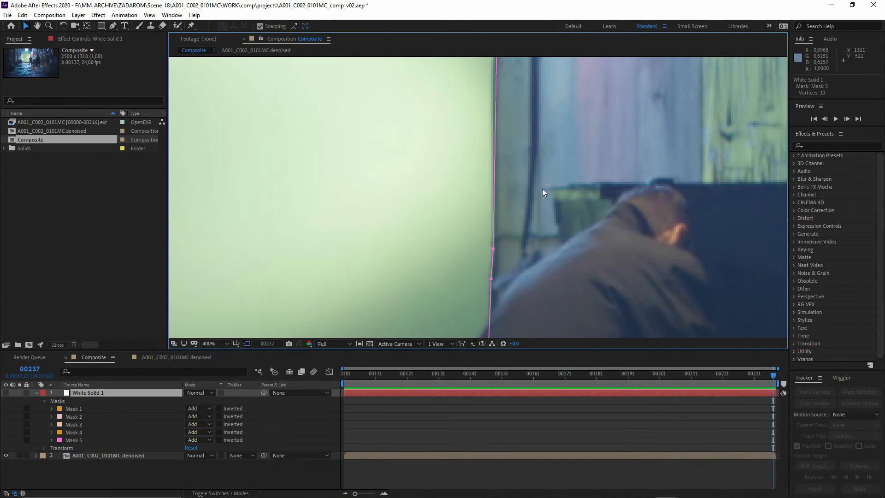
pyautogui.click(495, 119)
# - Draw a sixth mask around the neon sign, following its edge against the green screen
pyautogui.scroll(-2, 495, 119)
pyautogui.scroll(2, 500, 223)
pyautogui.moveTo(498, 121); pyautogui.dragTo(466, 232)
pyautogui.press('g')
pyautogui.click(571, 228)
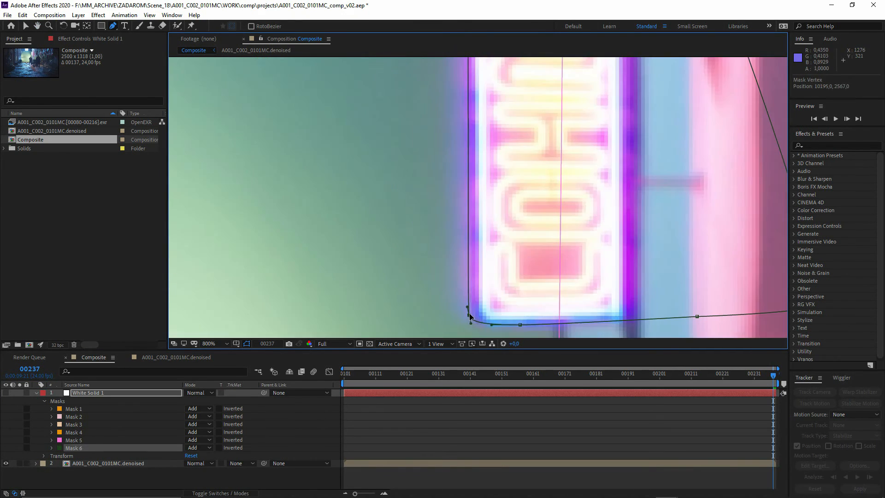
pyautogui.scroll(-4, 321, 198)
pyautogui.moveTo(286, 205); pyautogui.dragTo(321, 174)
pyautogui.press('g')
# - Examine how the masks fit the pipe, wall edges, dumpster and sign around the green screen at frame 00237
pyautogui.moveTo(423, 205); pyautogui.dragTo(405, 144)
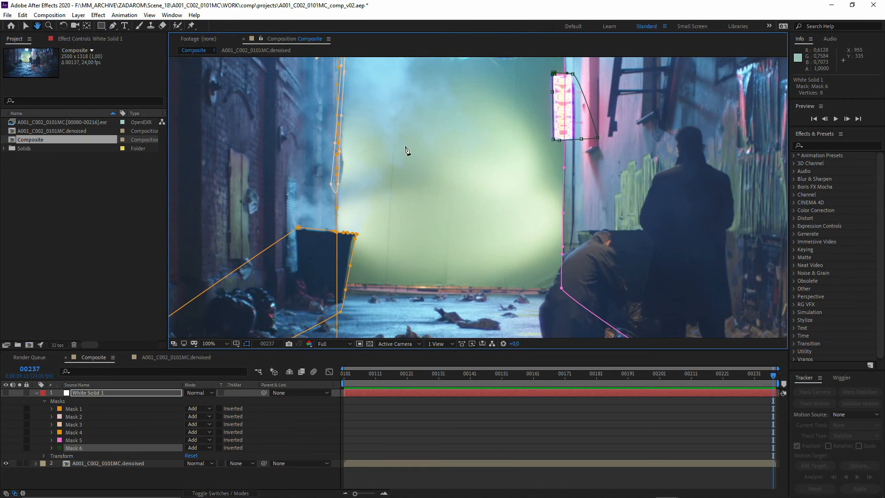
pyautogui.scroll(1, 352, 184)
pyautogui.moveTo(331, 192); pyautogui.dragTo(421, 222)
pyautogui.scroll(-1, 611, 182)
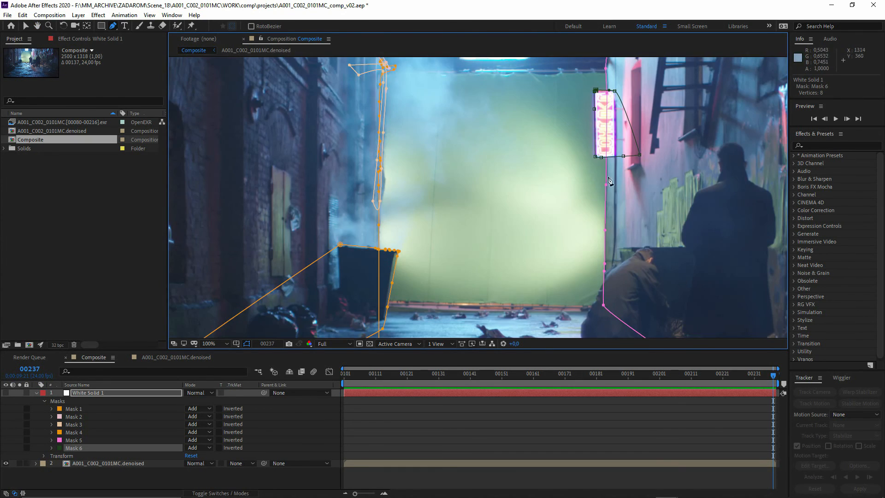
pyautogui.scroll(1, 640, 221)
pyautogui.moveTo(655, 253); pyautogui.dragTo(595, 100)
pyautogui.moveTo(330, 168); pyautogui.dragTo(417, 219)
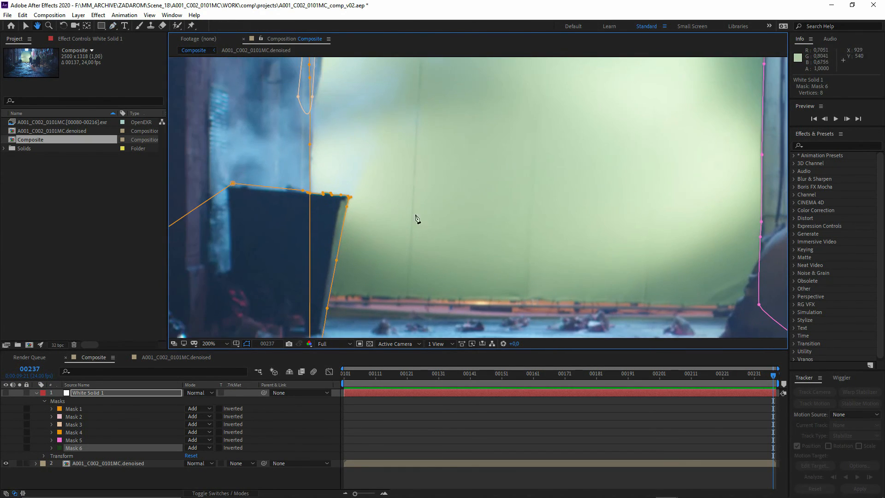
pyautogui.scroll(-1, 490, 185)
pyautogui.moveTo(492, 231); pyautogui.dragTo(483, 172)
pyautogui.scroll(1, 414, 83)
pyautogui.moveTo(414, 83); pyautogui.dragTo(421, 164)
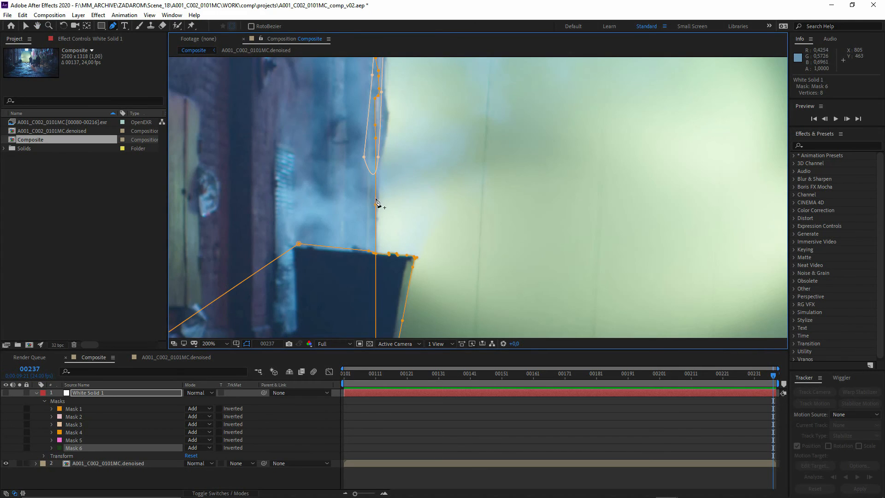
pyautogui.scroll(2, 369, 214)
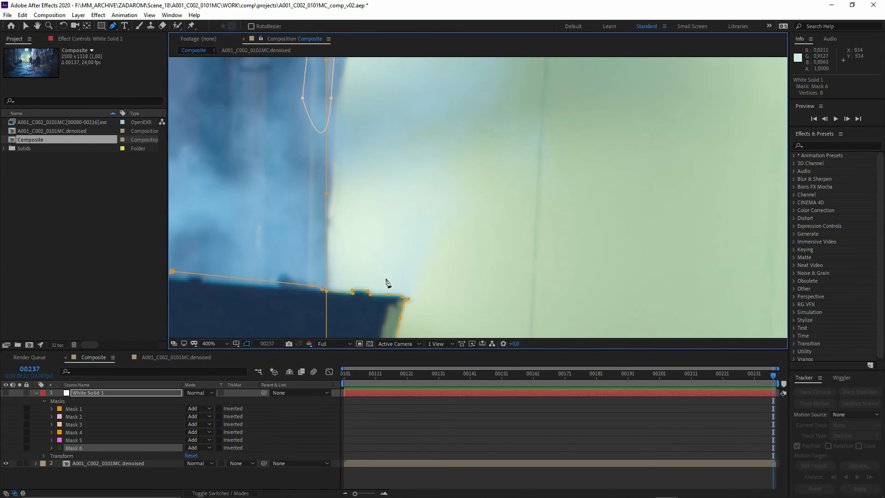
pyautogui.moveTo(387, 285); pyautogui.dragTo(389, 178)
pyautogui.scroll(-1, 410, 259)
pyautogui.moveTo(396, 328); pyautogui.dragTo(346, 179)
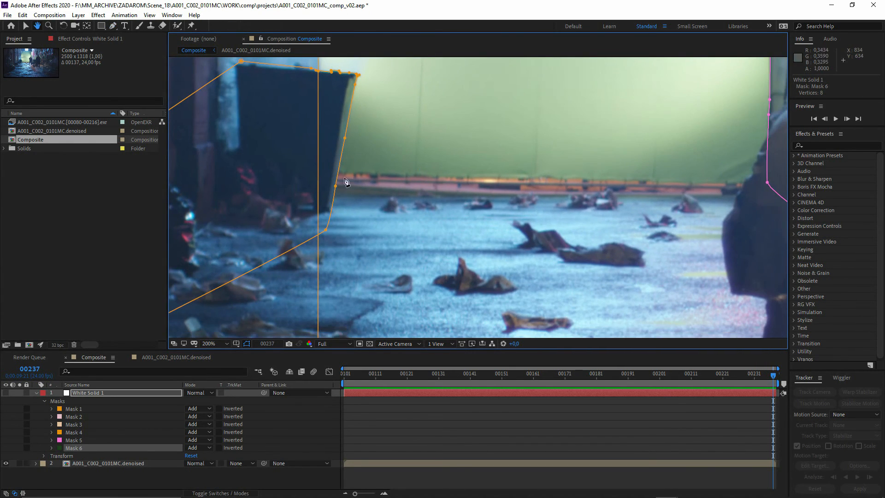
# - Discard the stray new path and draw Mask 7 around the nearest debris piece beside the dumpster
pyautogui.click(213, 192)
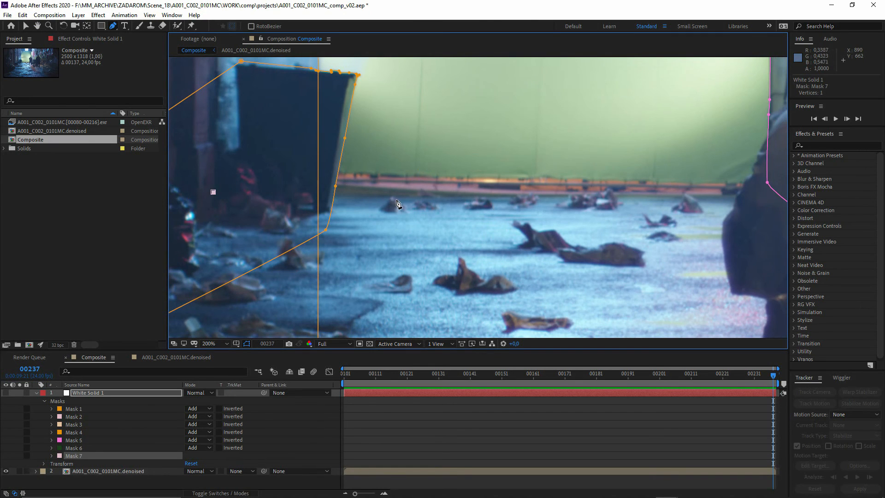
pyautogui.scroll(1, 379, 223)
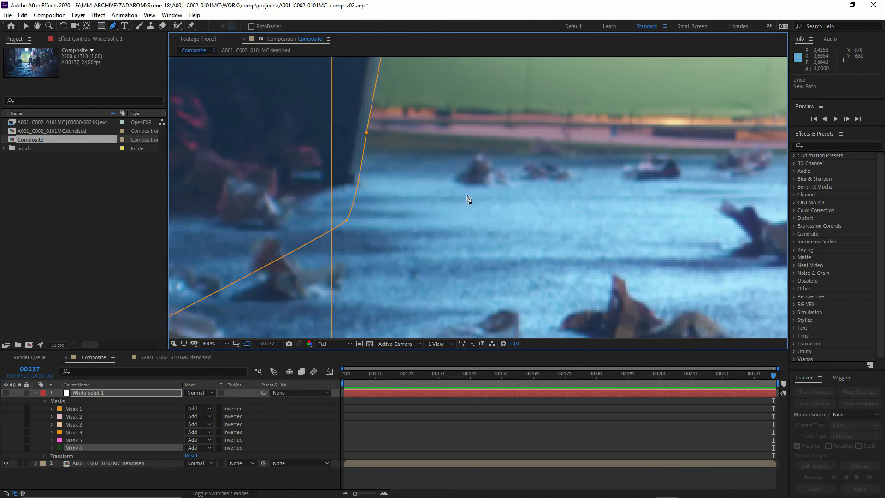
pyautogui.moveTo(448, 187); pyautogui.dragTo(507, 192)
pyautogui.click(479, 155)
pyautogui.click(483, 157)
pyautogui.click(490, 164)
pyautogui.click(500, 172)
pyautogui.moveTo(460, 213); pyautogui.dragTo(442, 209)
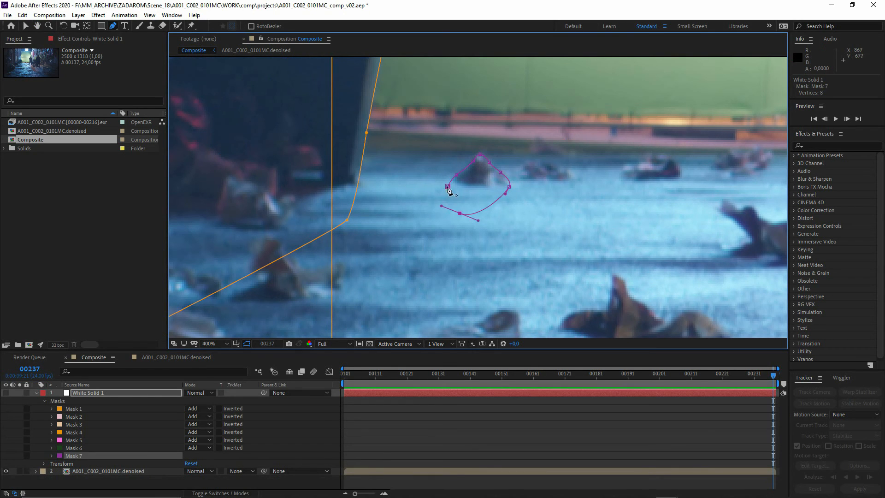
pyautogui.click(448, 186)
# - Draw Mask 8 around the second debris piece and refine its upper contour with an adjusted vertex
pyautogui.moveTo(339, 206); pyautogui.dragTo(444, 197)
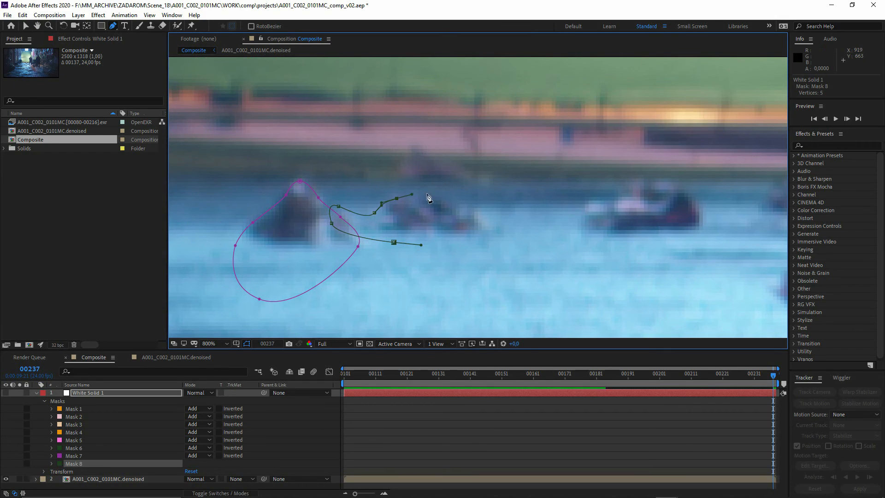
pyautogui.moveTo(483, 213); pyautogui.dragTo(494, 224)
pyautogui.moveTo(516, 259); pyautogui.dragTo(486, 264)
pyautogui.moveTo(403, 243); pyautogui.dragTo(399, 243)
pyautogui.click(393, 242)
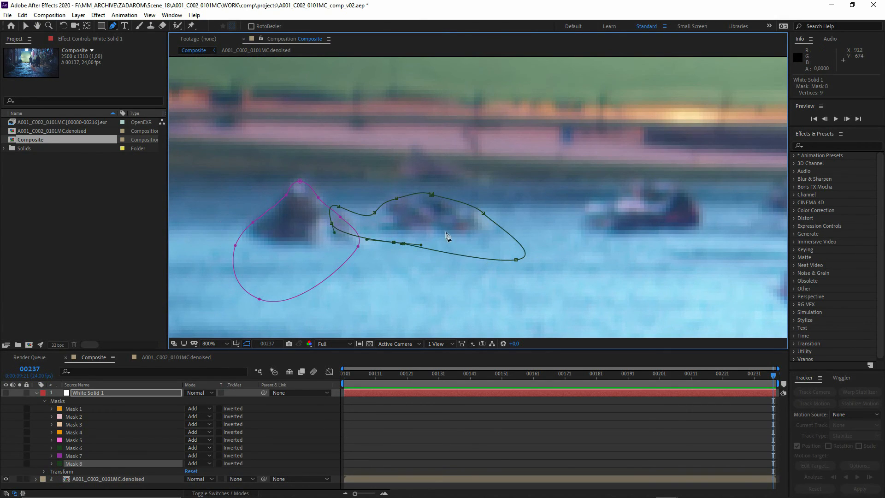
pyautogui.moveTo(483, 212)
pyautogui.mouseDown()
pyautogui.moveTo(460, 213)
pyautogui.moveTo(470, 213)
pyautogui.mouseUp()
pyautogui.click(484, 227)
# - Draw separate masks around the remaining debris pieces along the green screen's base, starting with Mask 9
pyautogui.click(362, 182)
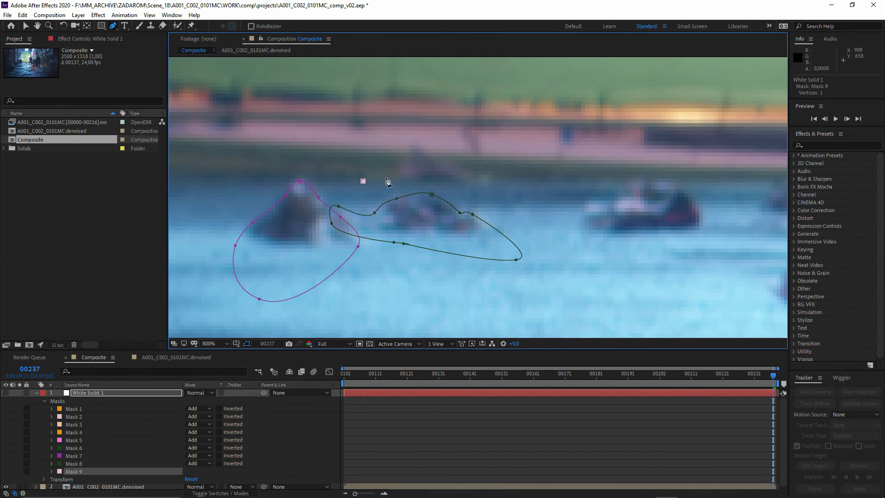
pyautogui.click(425, 148)
pyautogui.click(510, 184)
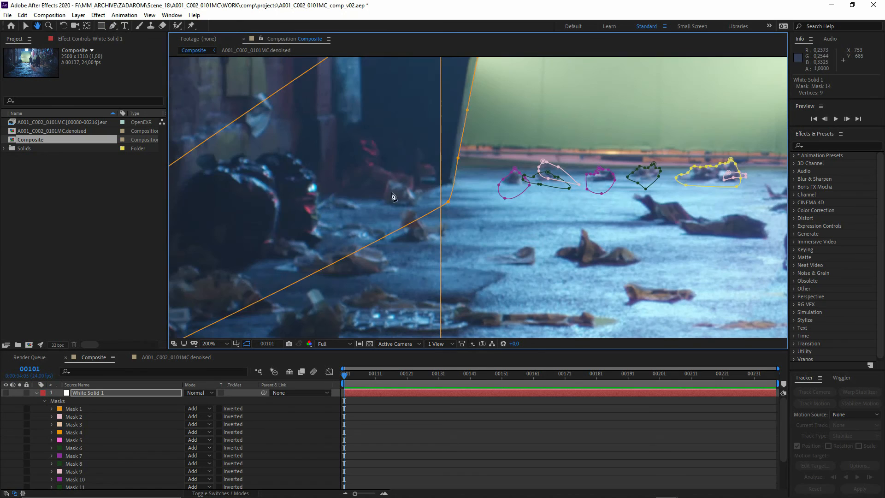
# - At frame 00101, start Mask 15 behind the dumpster and trace the floor line below the green screen to the right wall
pyautogui.press('g')
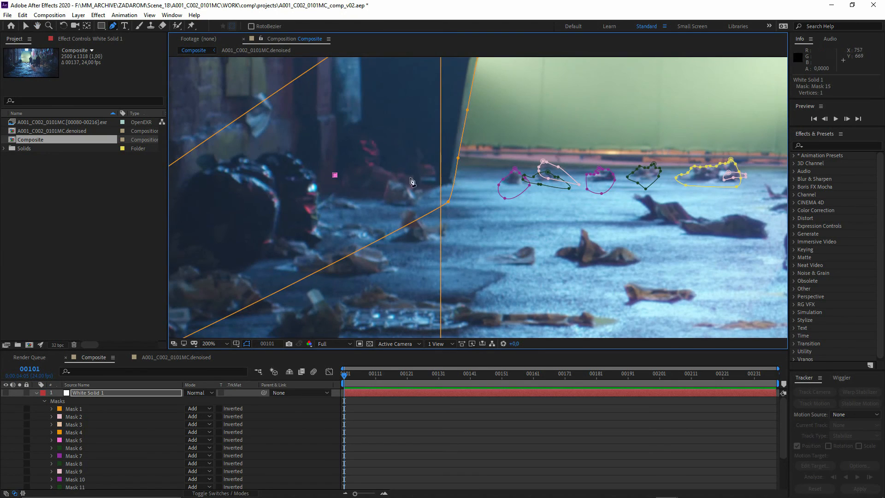
pyautogui.click(335, 175)
pyautogui.click(527, 177)
pyautogui.moveTo(546, 178); pyautogui.dragTo(555, 177)
pyautogui.moveTo(664, 179); pyautogui.dragTo(414, 175)
pyautogui.moveTo(477, 173); pyautogui.dragTo(507, 174)
pyautogui.moveTo(569, 171); pyautogui.dragTo(588, 174)
pyautogui.hotkey('ctrl', 'z')
pyautogui.moveTo(696, 176); pyautogui.dragTo(708, 180)
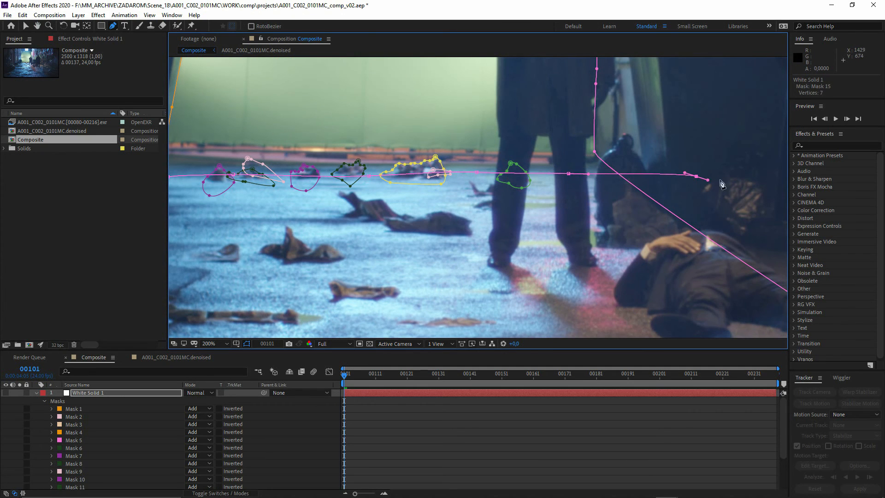
# - Close Mask 15 around the floor beyond the picture edges and nudge its vertex up at the dumpster's foot
pyautogui.scroll(-2, 722, 184)
pyautogui.moveTo(683, 219); pyautogui.dragTo(489, 170)
pyautogui.moveTo(730, 217); pyautogui.dragTo(714, 239)
pyautogui.moveTo(640, 310); pyautogui.dragTo(588, 211)
pyautogui.scroll(-1, 588, 211)
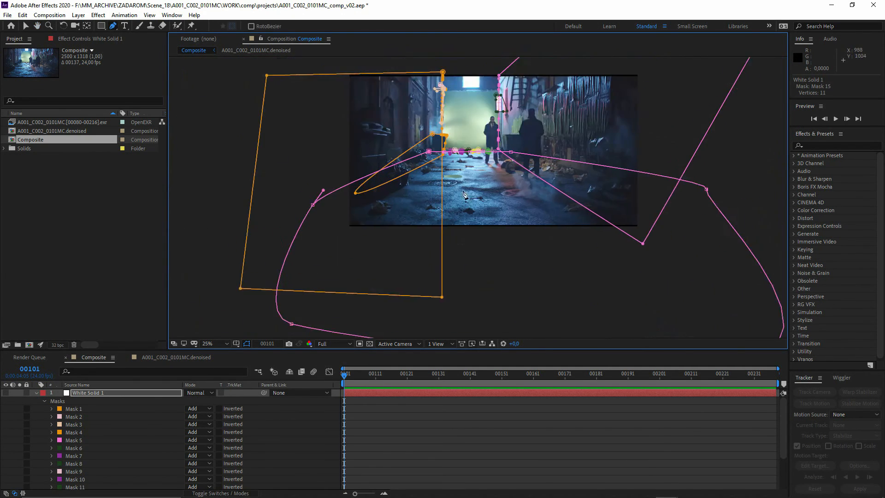
pyautogui.scroll(8, 464, 194)
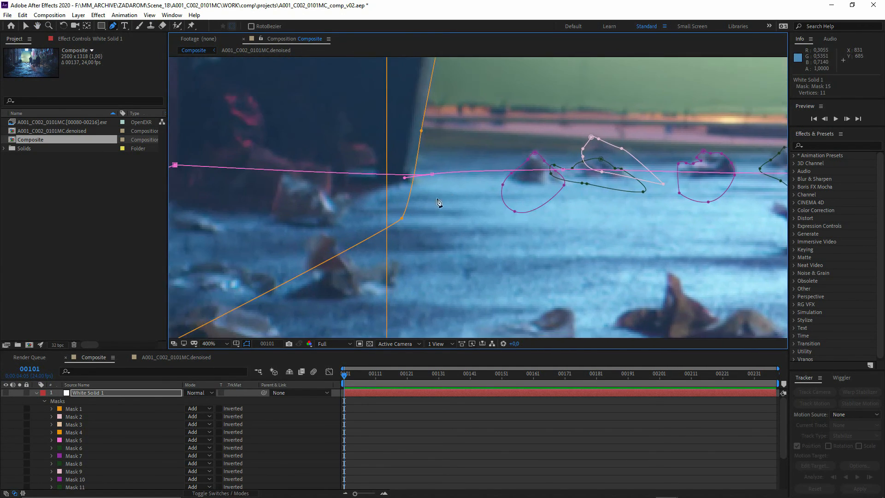
pyautogui.moveTo(432, 174); pyautogui.dragTo(430, 170)
# - Use the Mask Feather Tool to pull feather points upward along Mask 15's floor line, from the dumpster to the man's legs
pyautogui.click(111, 27)
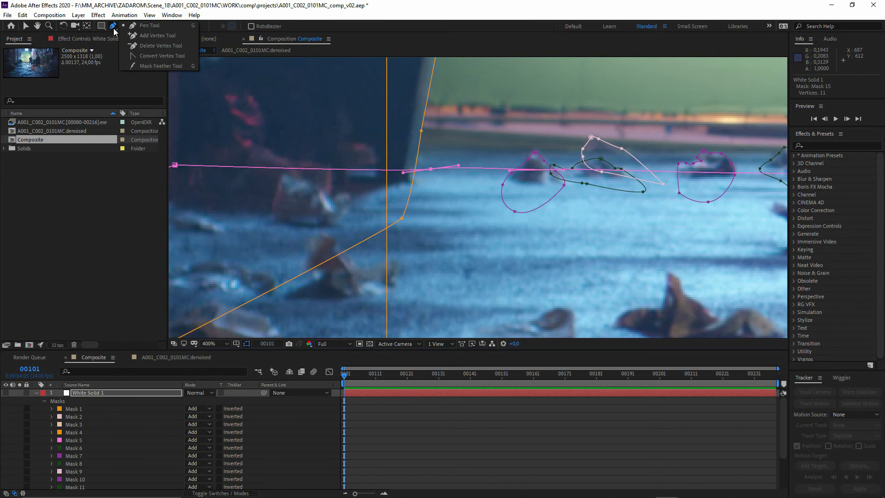
pyautogui.moveTo(466, 184); pyautogui.dragTo(353, 145)
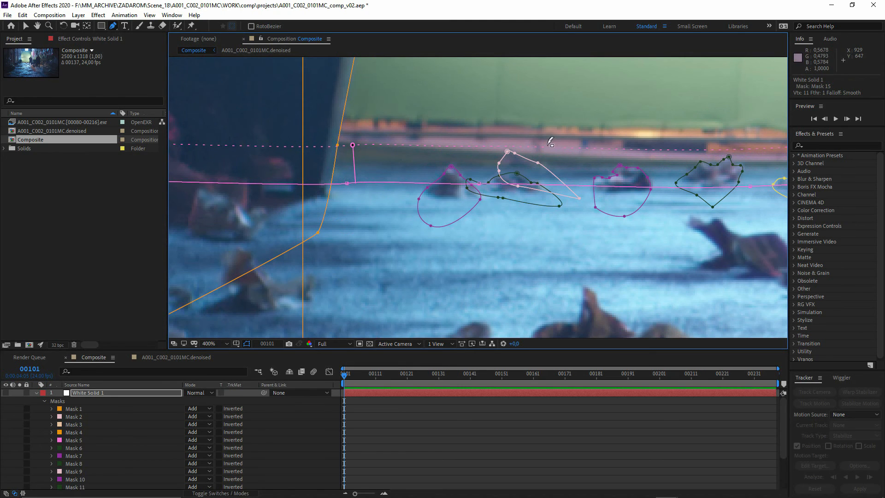
pyautogui.moveTo(546, 184); pyautogui.dragTo(546, 156)
pyautogui.hscroll(10, 546, 159)
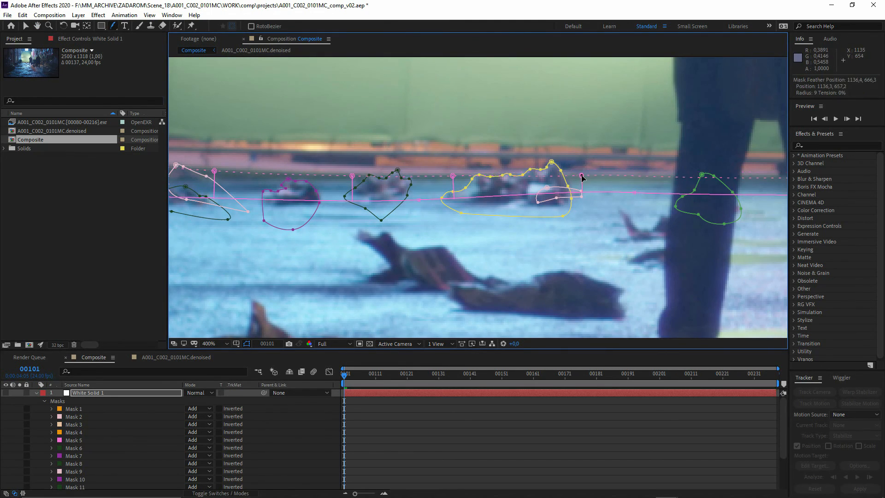
pyautogui.hscroll(7, 580, 182)
pyautogui.click(578, 188)
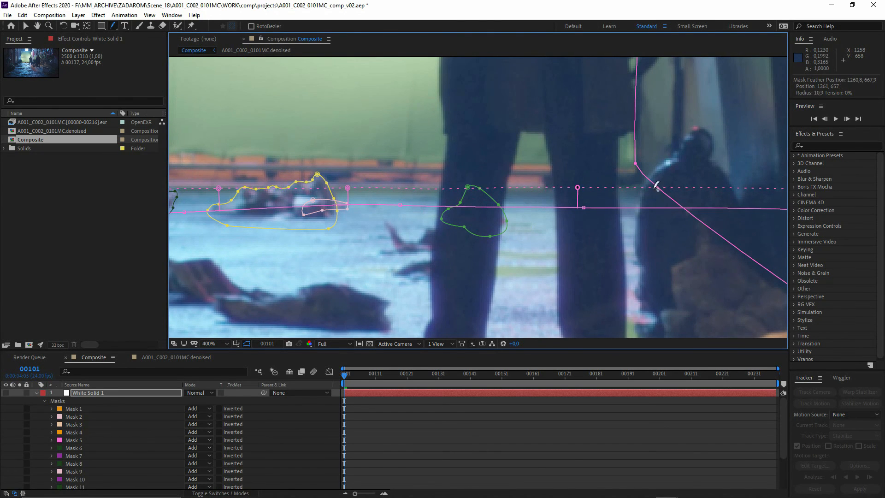
# - Set the track matte of the A001_C002_0101MC.denoised layer to Alpha Matte "White Solid 1"
pyautogui.scroll(-1, 579, 188)
pyautogui.moveTo(580, 188); pyautogui.dragTo(767, 184)
pyautogui.scroll(-1, 409, 216)
pyautogui.moveTo(348, 232); pyautogui.dragTo(296, 292)
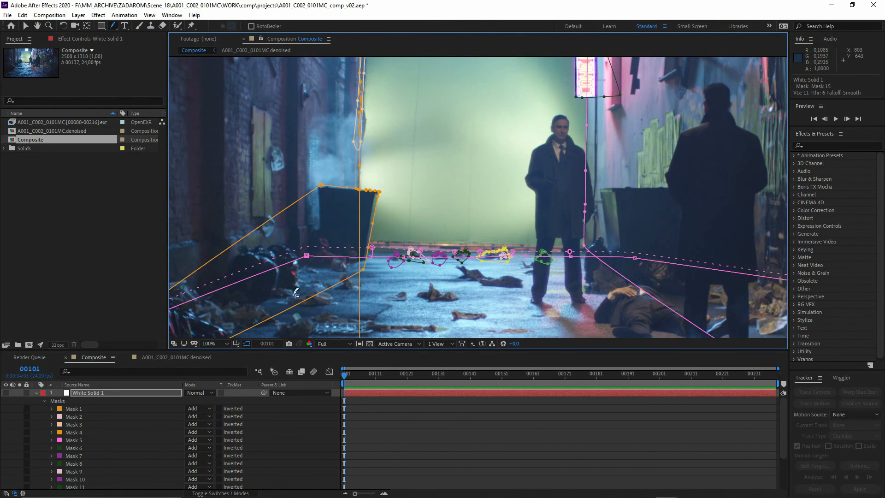
pyautogui.click(36, 393)
pyautogui.click(133, 400)
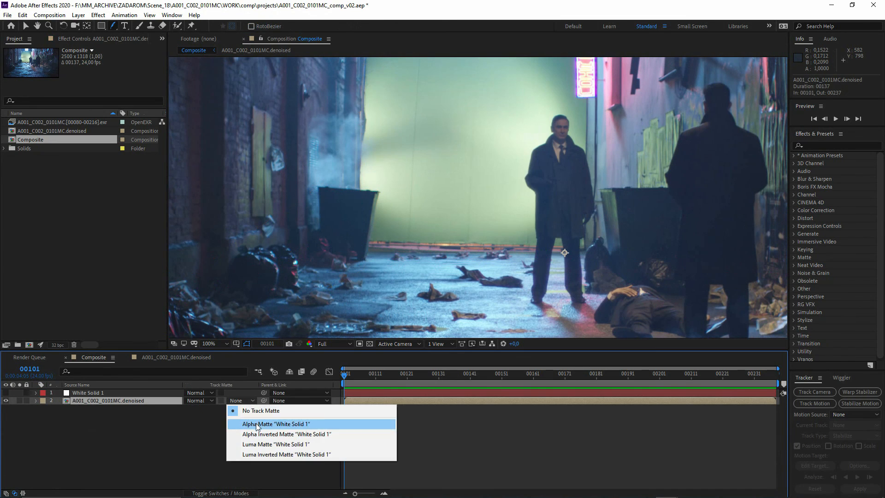
pyautogui.click(251, 423)
# - Import sc_018_beauty.tif from the shot's WORK/comp/assets folder and place it at the bottom of the Composite layer stack
pyautogui.click(69, 276)
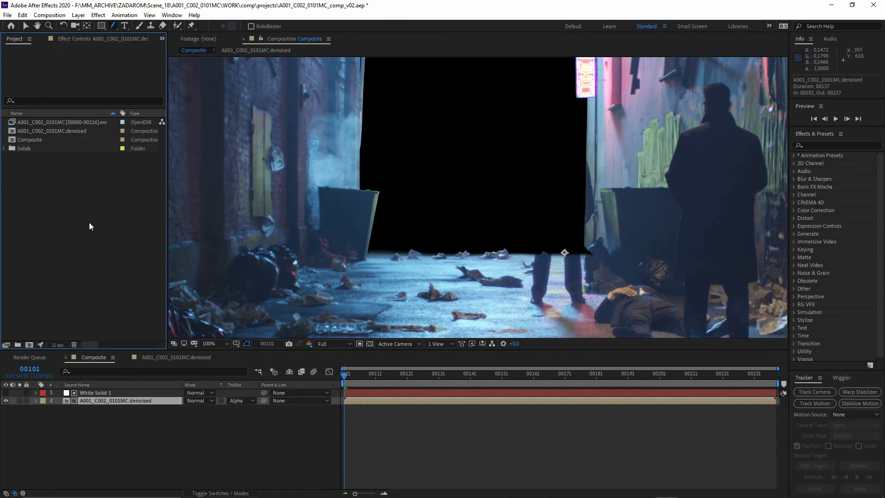
pyautogui.doubleClick(71, 213)
pyautogui.click(439, 142)
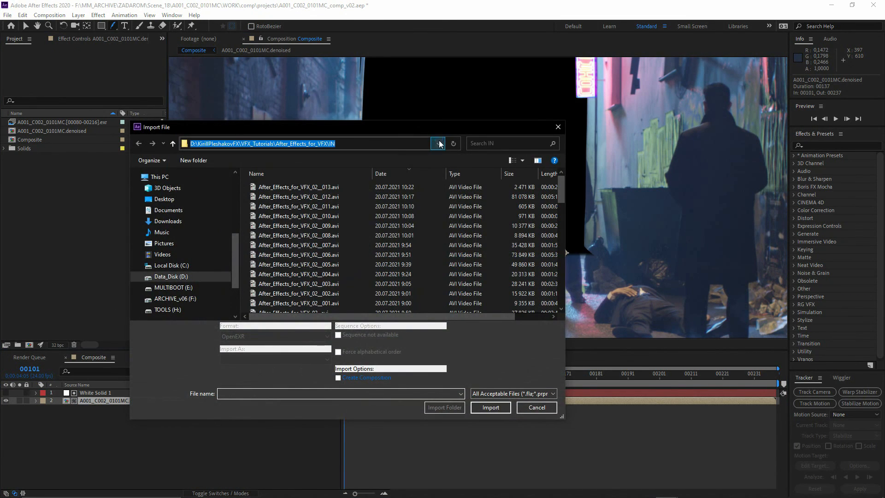
pyautogui.click(367, 163)
pyautogui.doubleClick(266, 206)
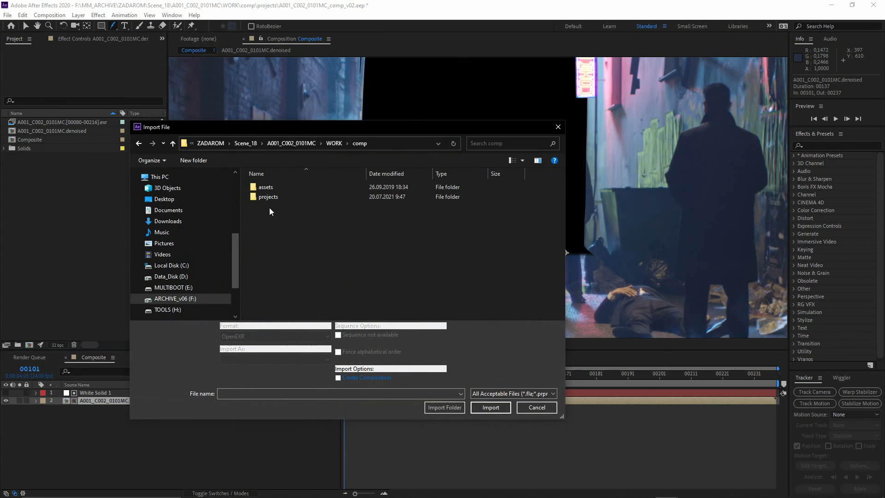
pyautogui.doubleClick(265, 186)
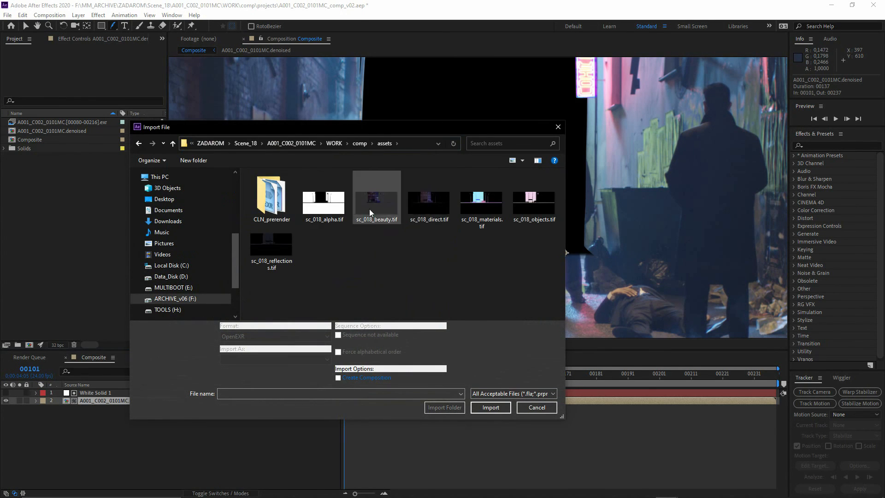
pyautogui.doubleClick(373, 199)
pyautogui.moveTo(52, 150); pyautogui.dragTo(124, 436)
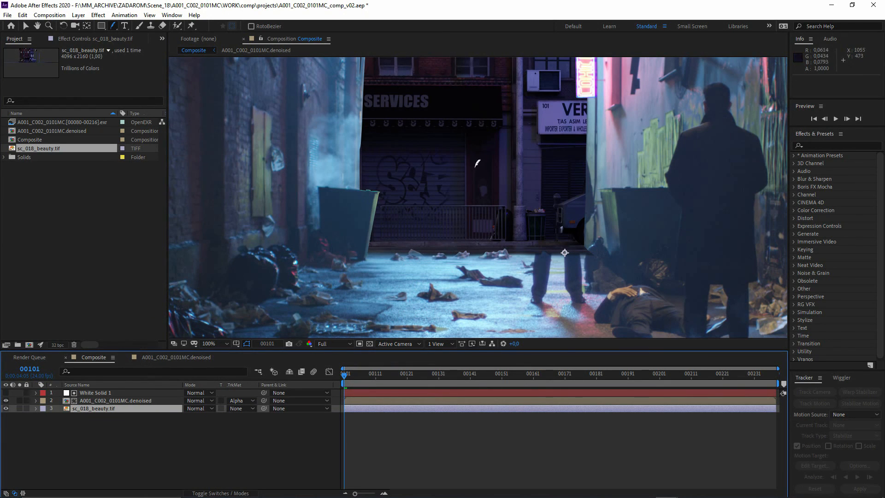
# - Scale the sc_018_beauty.tif layer with Fit to Comp so the street background matches the composition frame
pyautogui.rightClick(116, 409)
pyautogui.moveTo(183, 185)
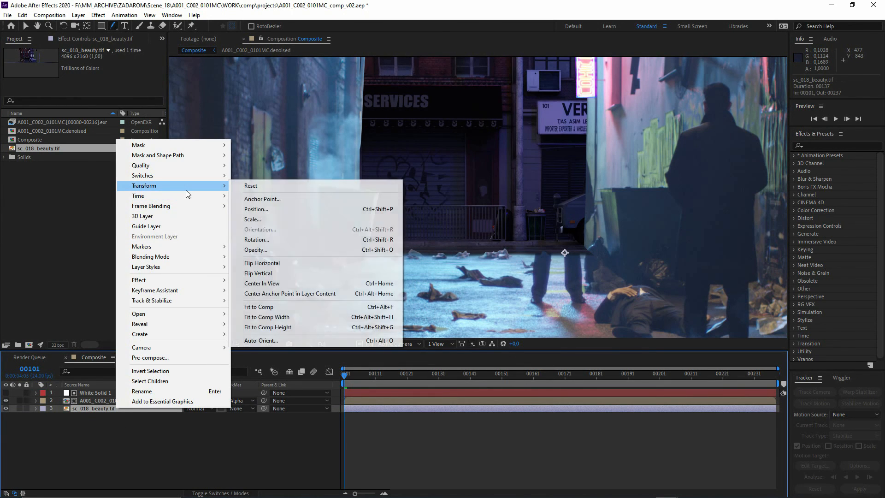
pyautogui.click(318, 307)
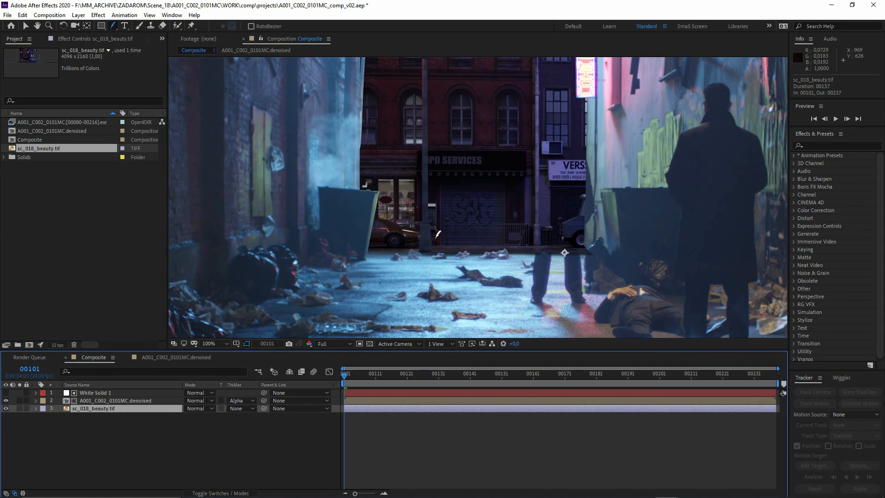
pyautogui.scroll(-1, 488, 182)
pyautogui.moveTo(523, 206); pyautogui.dragTo(479, 220)
pyautogui.press('g')
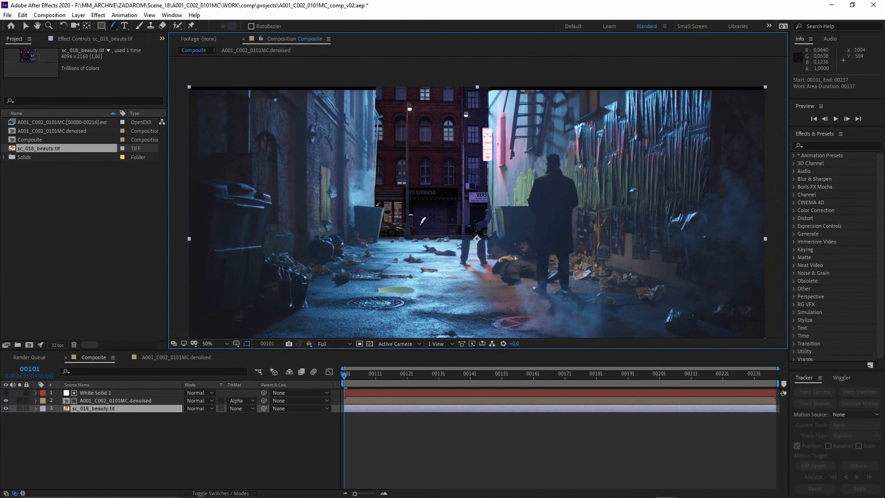
pyautogui.scroll(4, 423, 221)
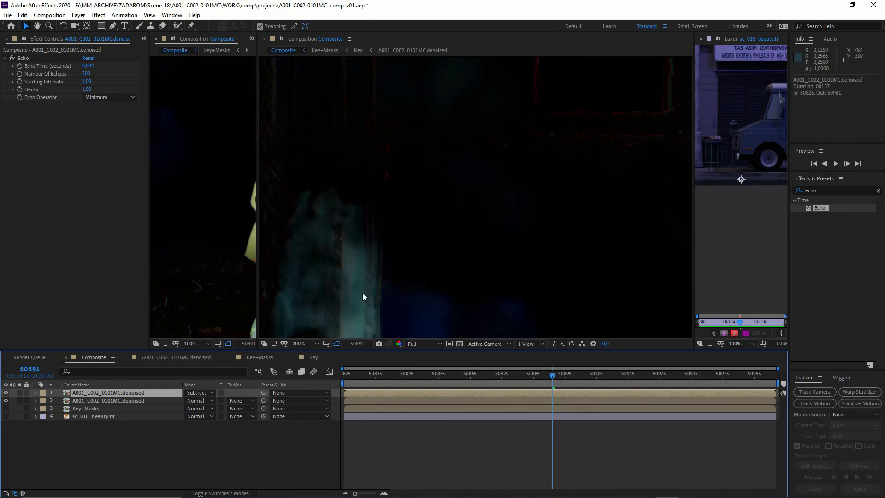
# - In the comp_v01 project, scrub the Composite timeline to examine the smoke in the Subtract-blended denoised layer with Echo
pyautogui.click(637, 377)
pyautogui.moveTo(643, 383); pyautogui.dragTo(681, 382)
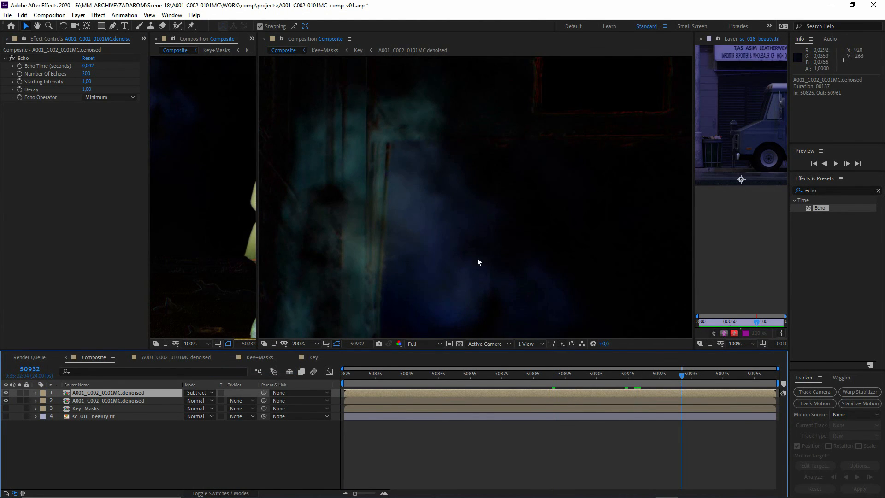
pyautogui.scroll(-1, 477, 281)
pyautogui.moveTo(478, 287)
pyautogui.mouseDown()
pyautogui.moveTo(370, 268)
pyautogui.moveTo(479, 290)
pyautogui.mouseUp()
pyautogui.press('v')
pyautogui.click(711, 380)
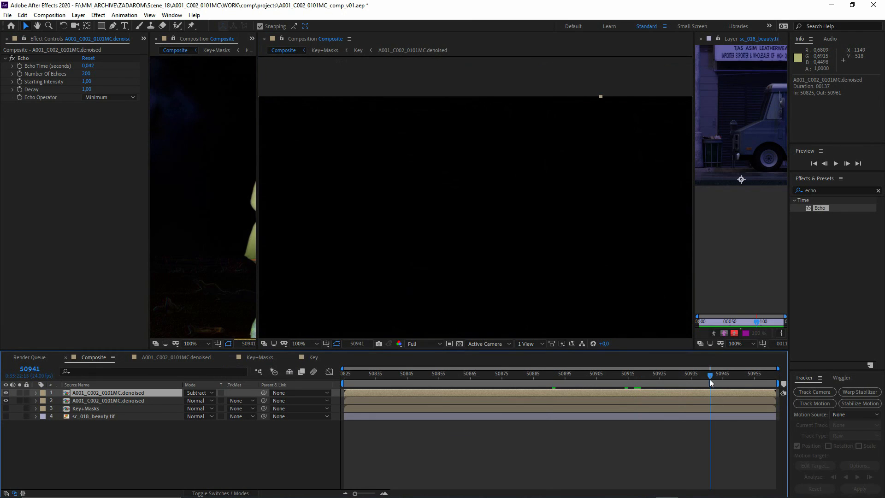
pyautogui.moveTo(709, 379); pyautogui.dragTo(638, 380)
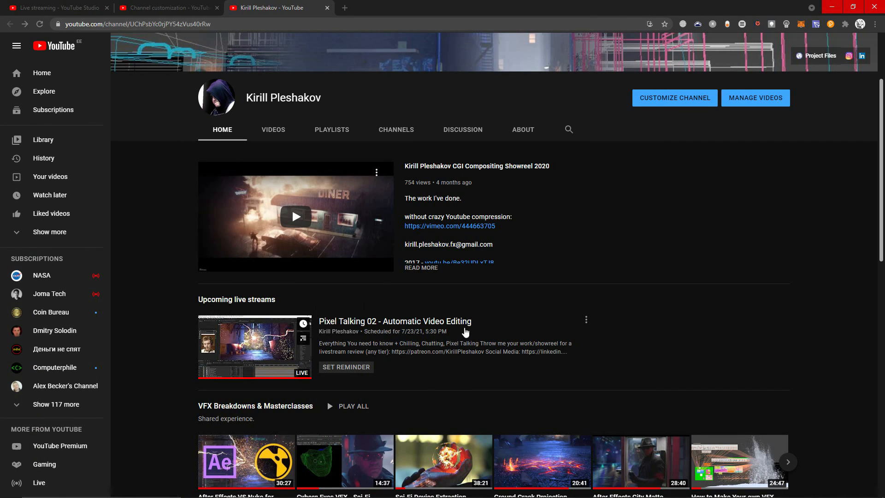
# - Switch to Premiere Pro and look over the After_effects_for_VFX_02 sequence by zooming and moving along its timeline
pyautogui.press('super+Tab')
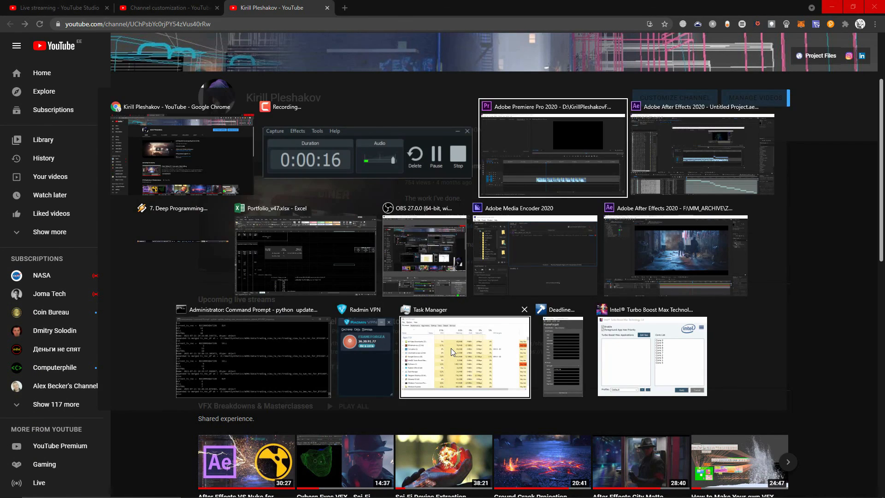
pyautogui.press('Return')
pyautogui.moveTo(458, 479); pyautogui.dragTo(222, 479)
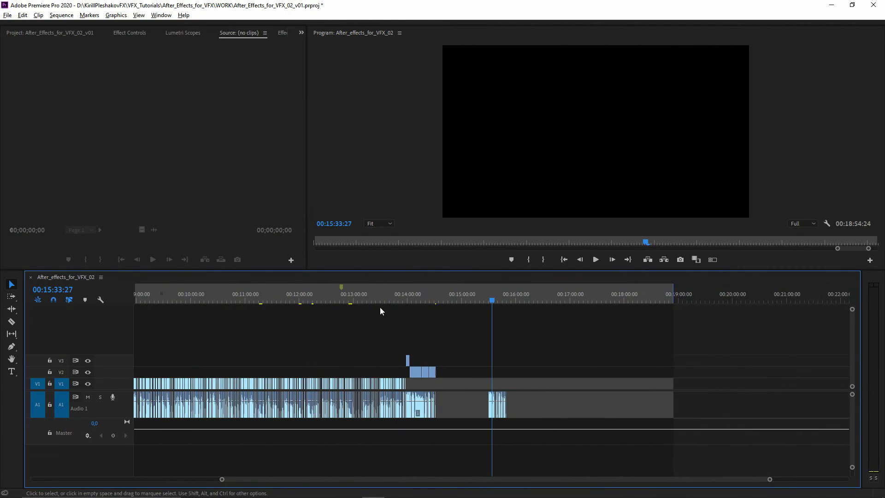
pyautogui.click(364, 295)
pyautogui.moveTo(317, 478); pyautogui.dragTo(180, 472)
pyautogui.moveTo(632, 479); pyautogui.dragTo(823, 480)
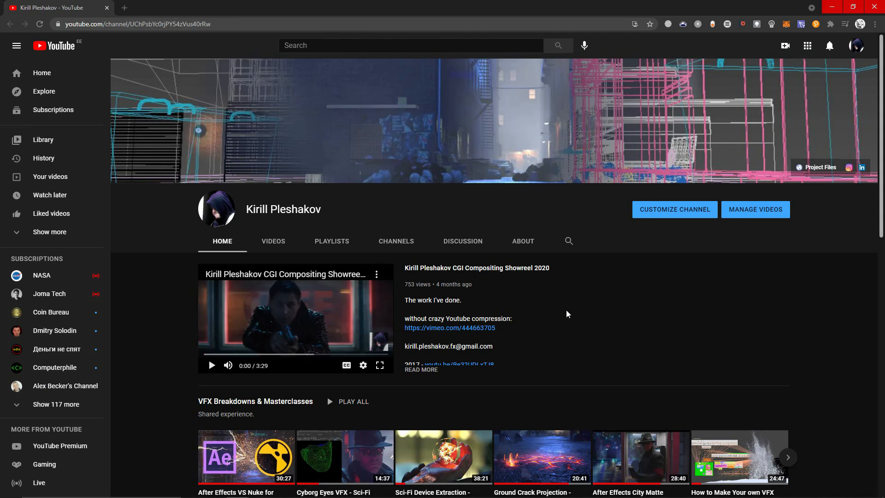
# - Browse the YouTube channel's home page down to the Content playlists, and jump the featured 2020 showreel to 1:25
pyautogui.scroll(-3, 569, 304)
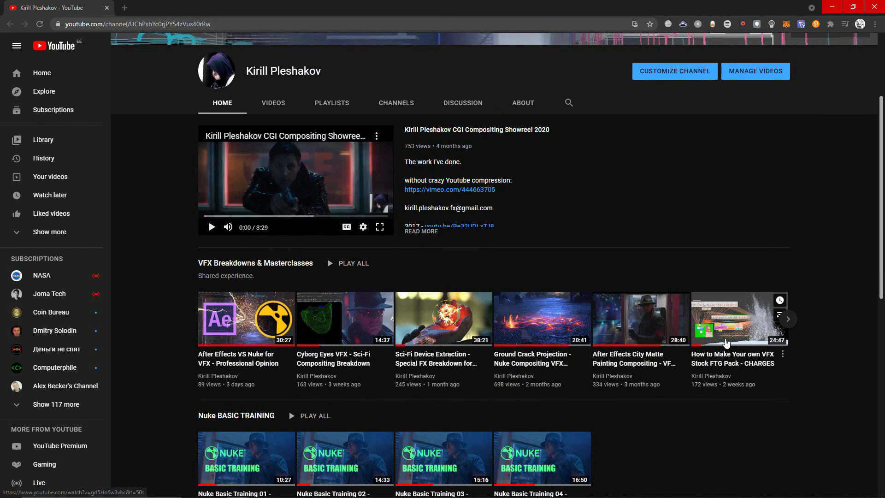
pyautogui.scroll(-2, 333, 384)
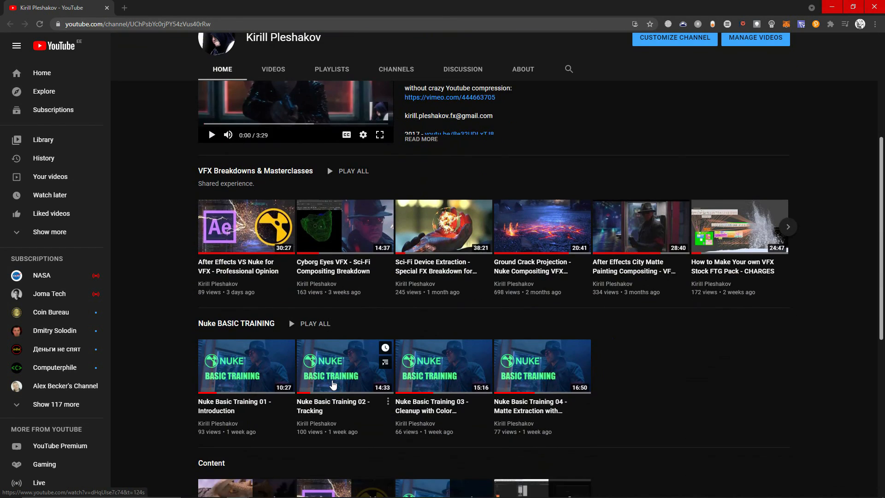
pyautogui.scroll(-2, 333, 384)
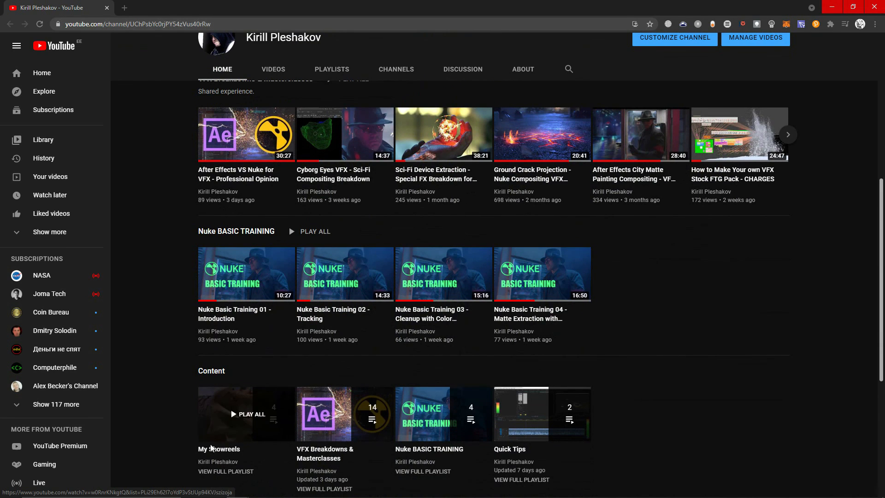
pyautogui.scroll(5, 232, 453)
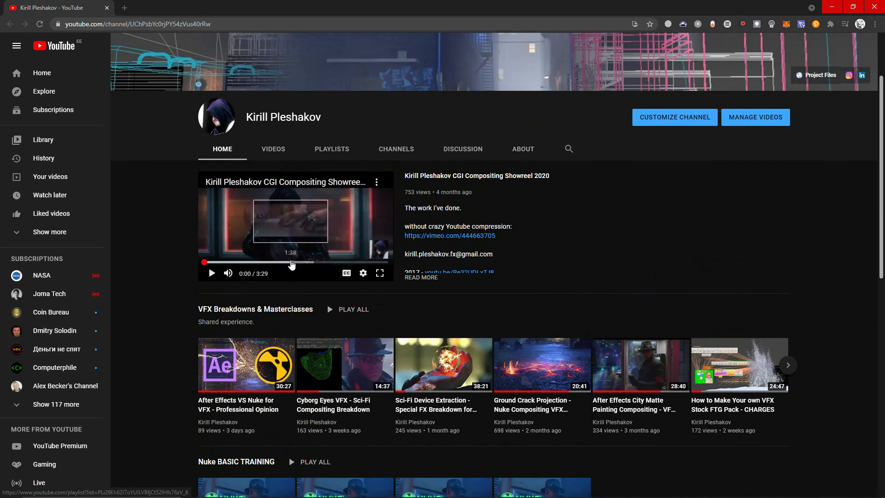
pyautogui.click(266, 263)
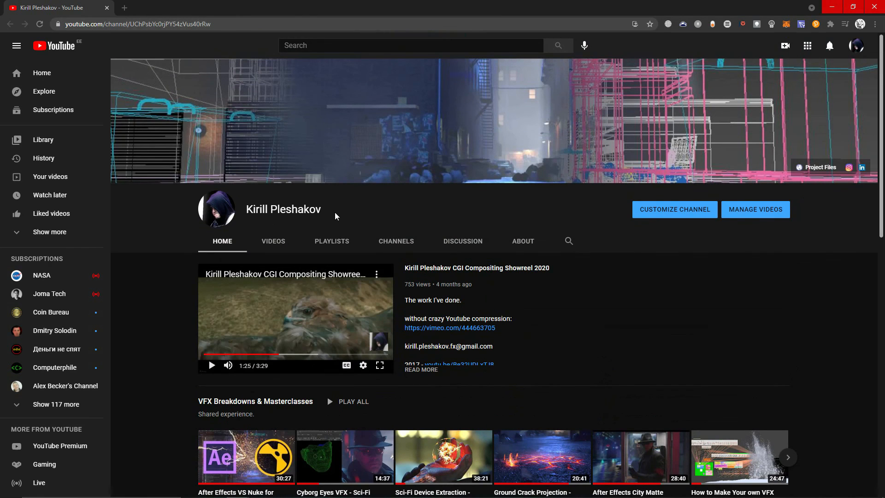
pyautogui.moveTo(335, 216); pyautogui.dragTo(247, 216)
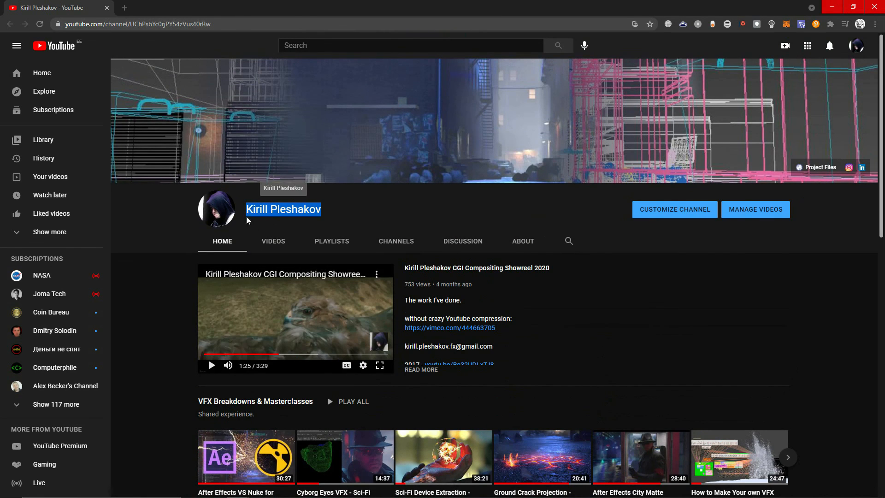
pyautogui.click(583, 330)
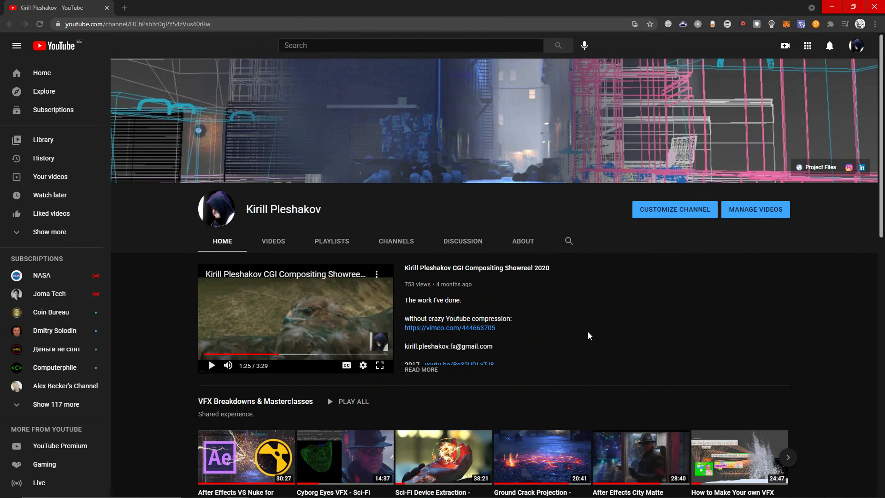